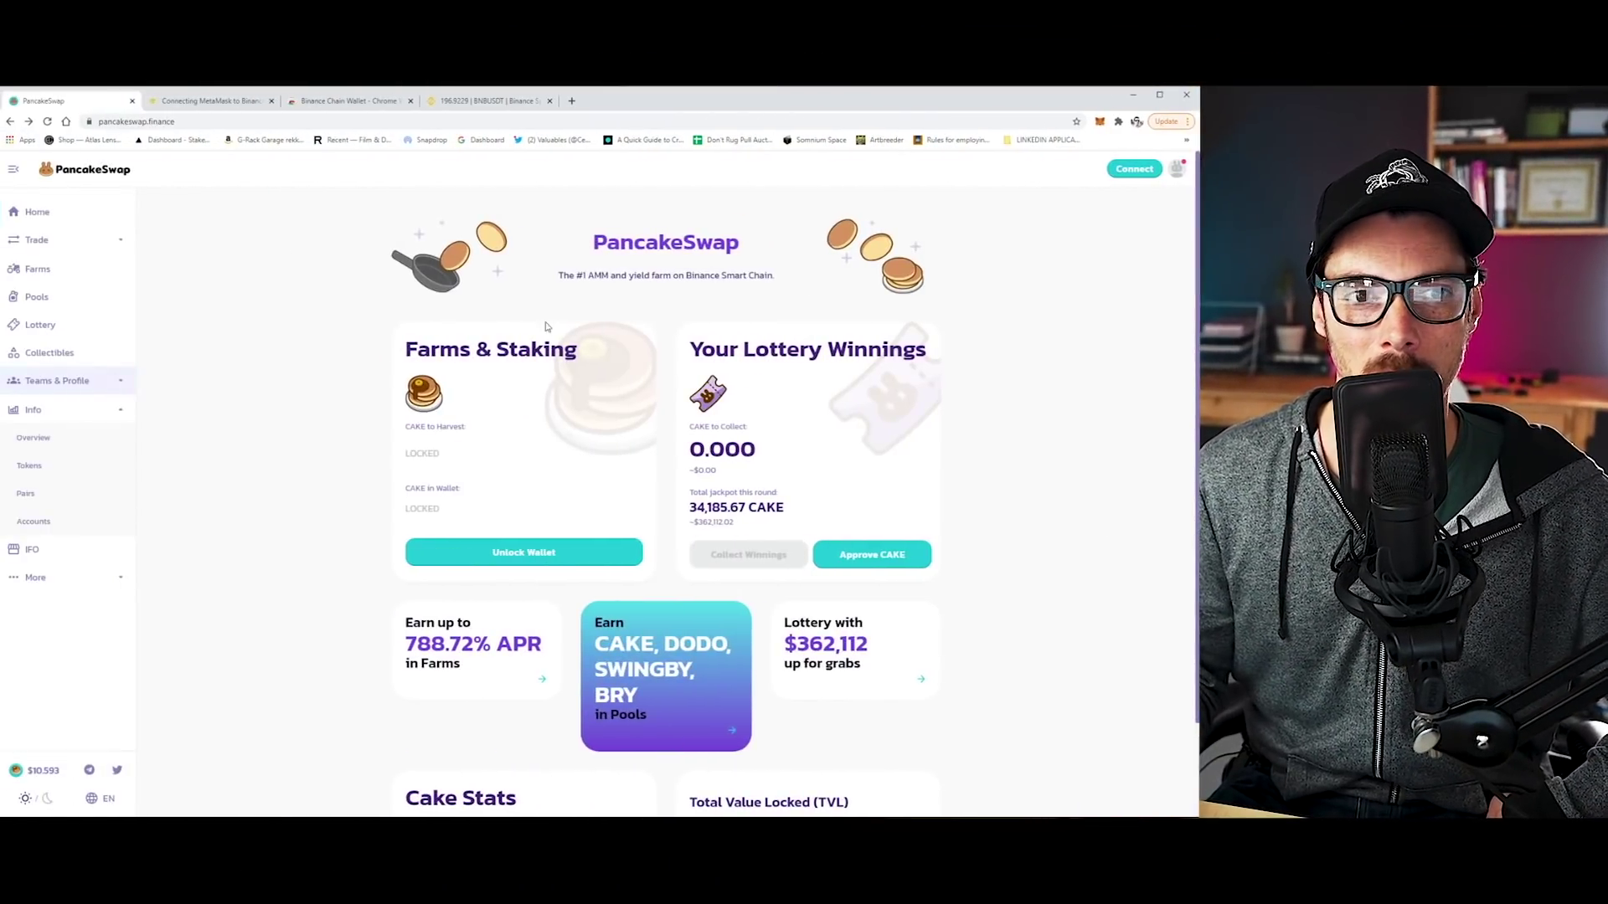
Glance at the Binance Chain Wallet store page, then return to the PancakeSwap home page.
{"action": "left_click", "coordinate": [338, 106]}
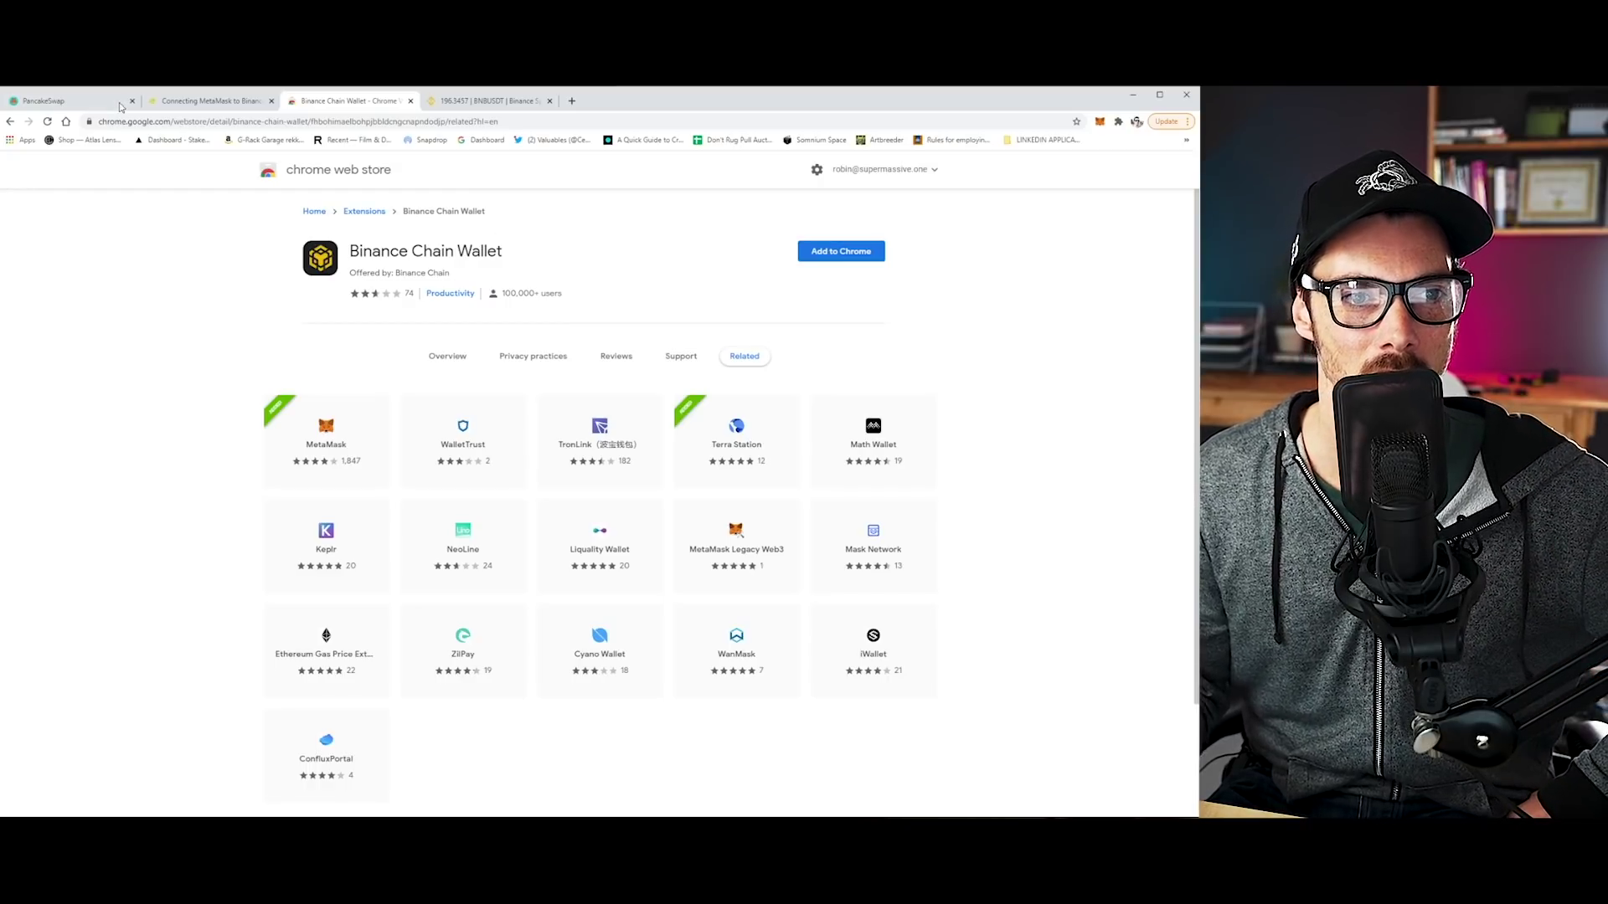
{"action": "left_click", "coordinate": [69, 107]}
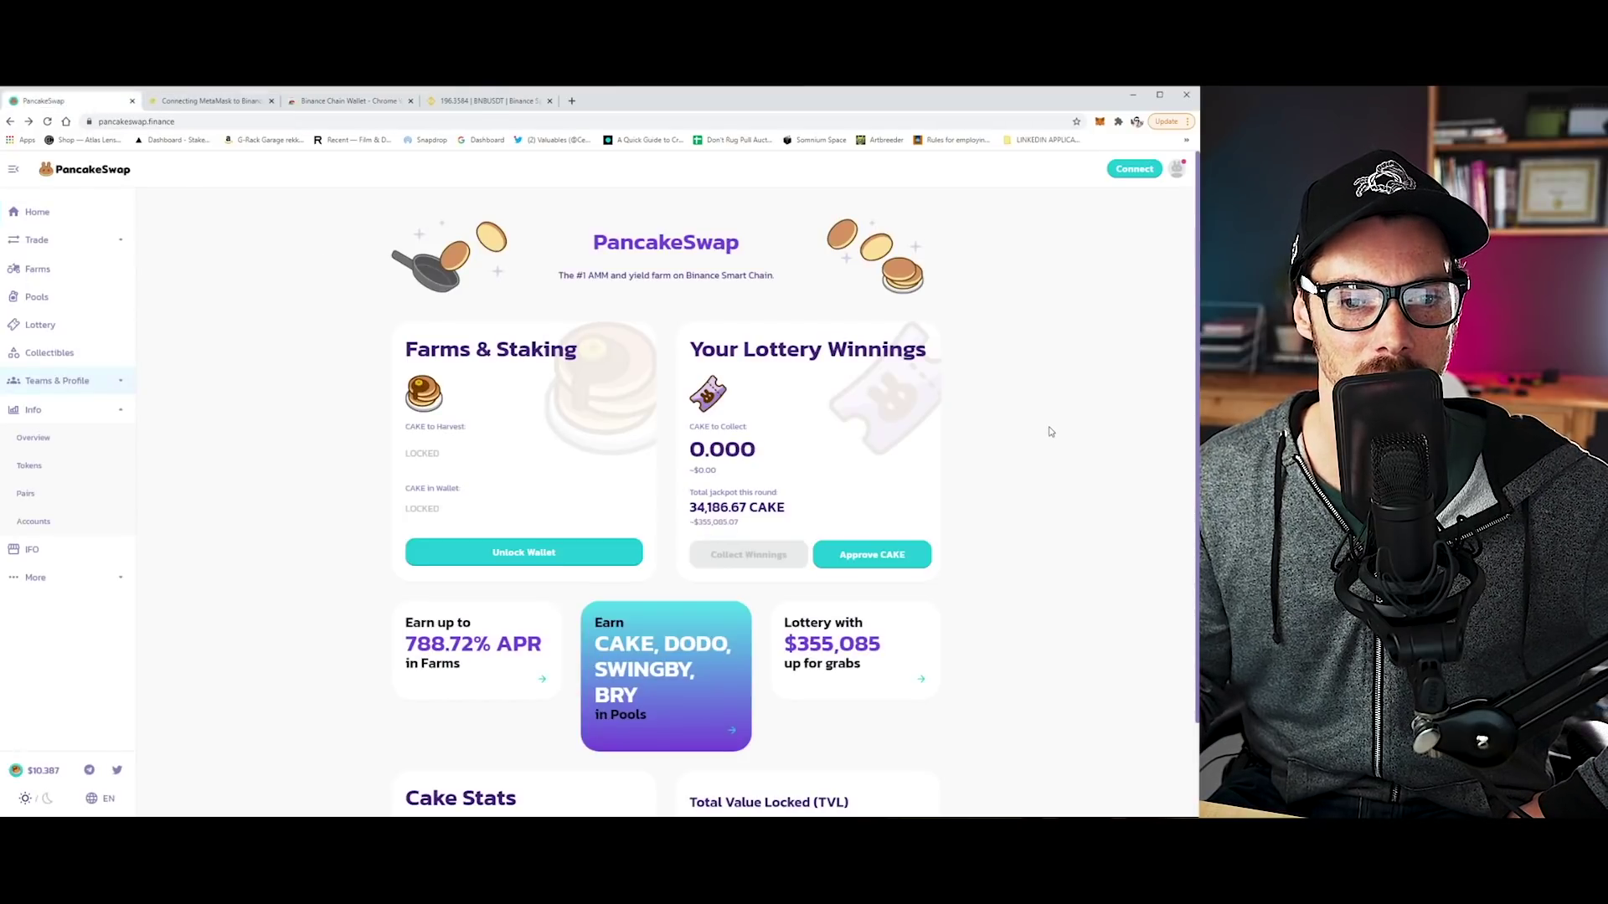
{"action": "scroll", "coordinate": [1051, 431], "scroll_direction": "down", "scroll_amount": 2}
{"action": "scroll", "coordinate": [1051, 431], "scroll_direction": "up", "scroll_amount": 2}
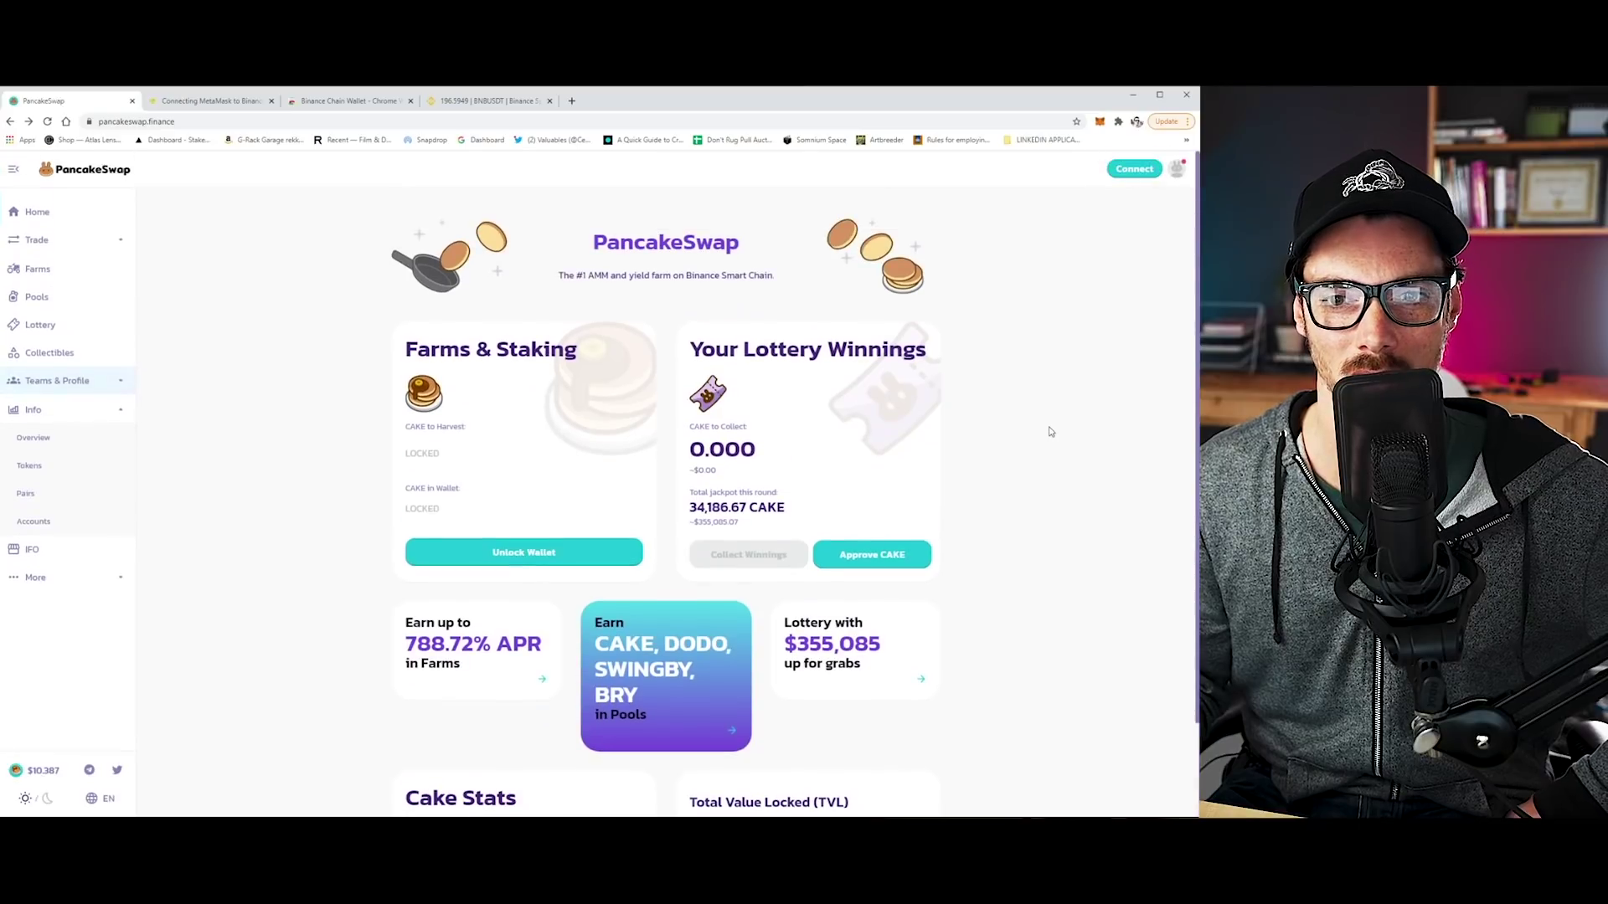
Browse the Collectibles, Lottery and Farms pages, expand Trade, and end on the CAKE Lottery.
{"action": "left_click", "coordinate": [38, 352]}
{"action": "left_click", "coordinate": [37, 325]}
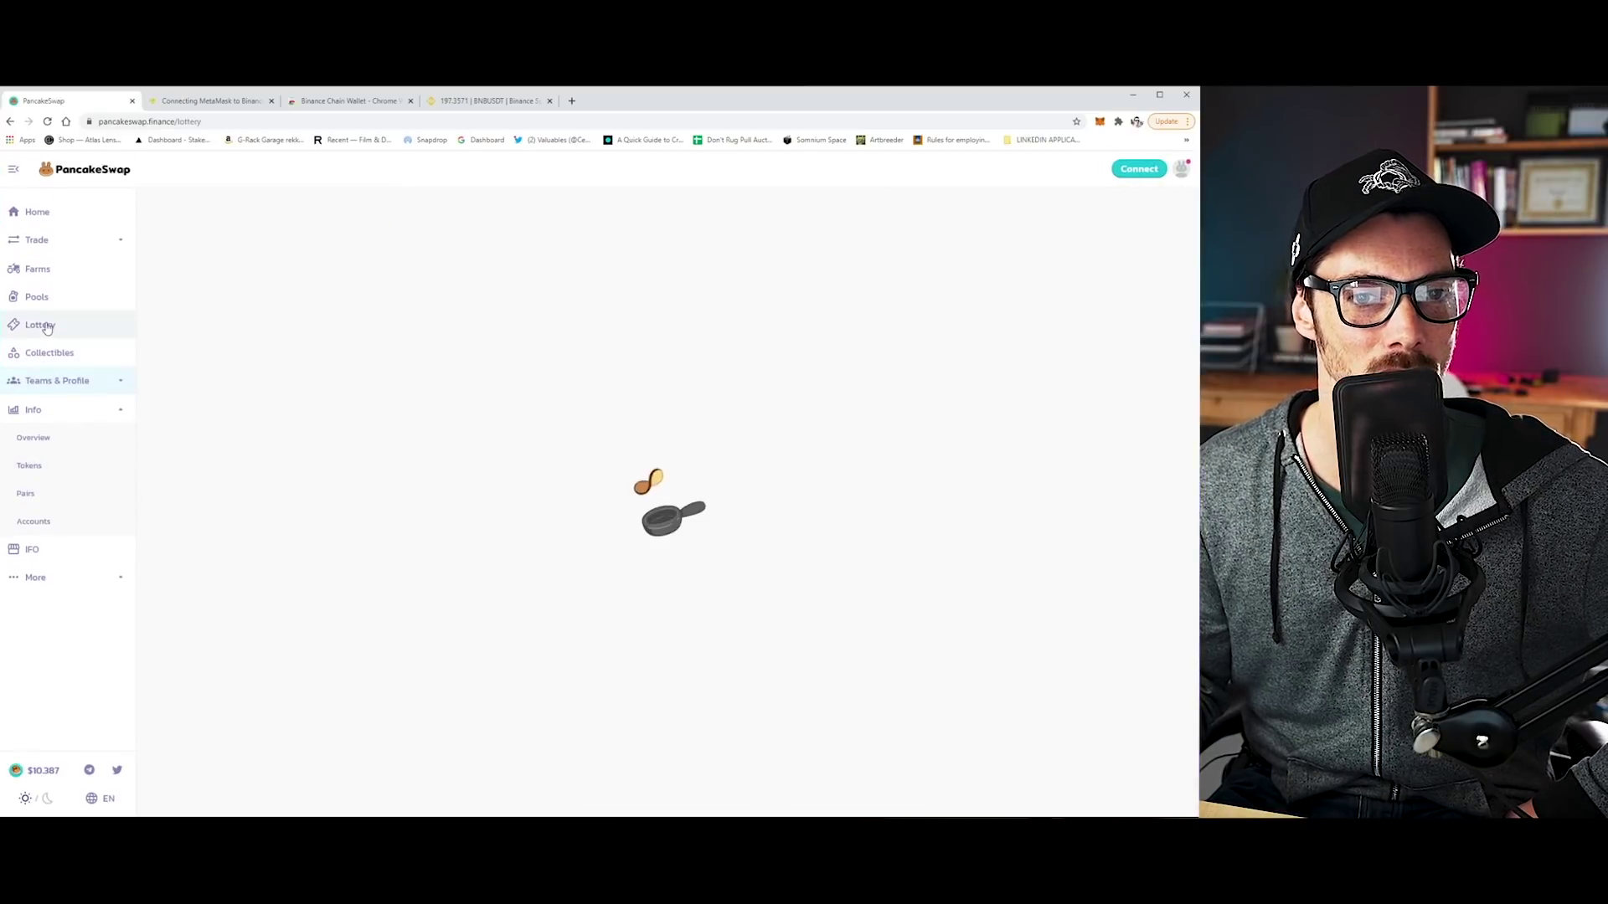
{"action": "left_click", "coordinate": [38, 276]}
{"action": "left_click", "coordinate": [42, 241]}
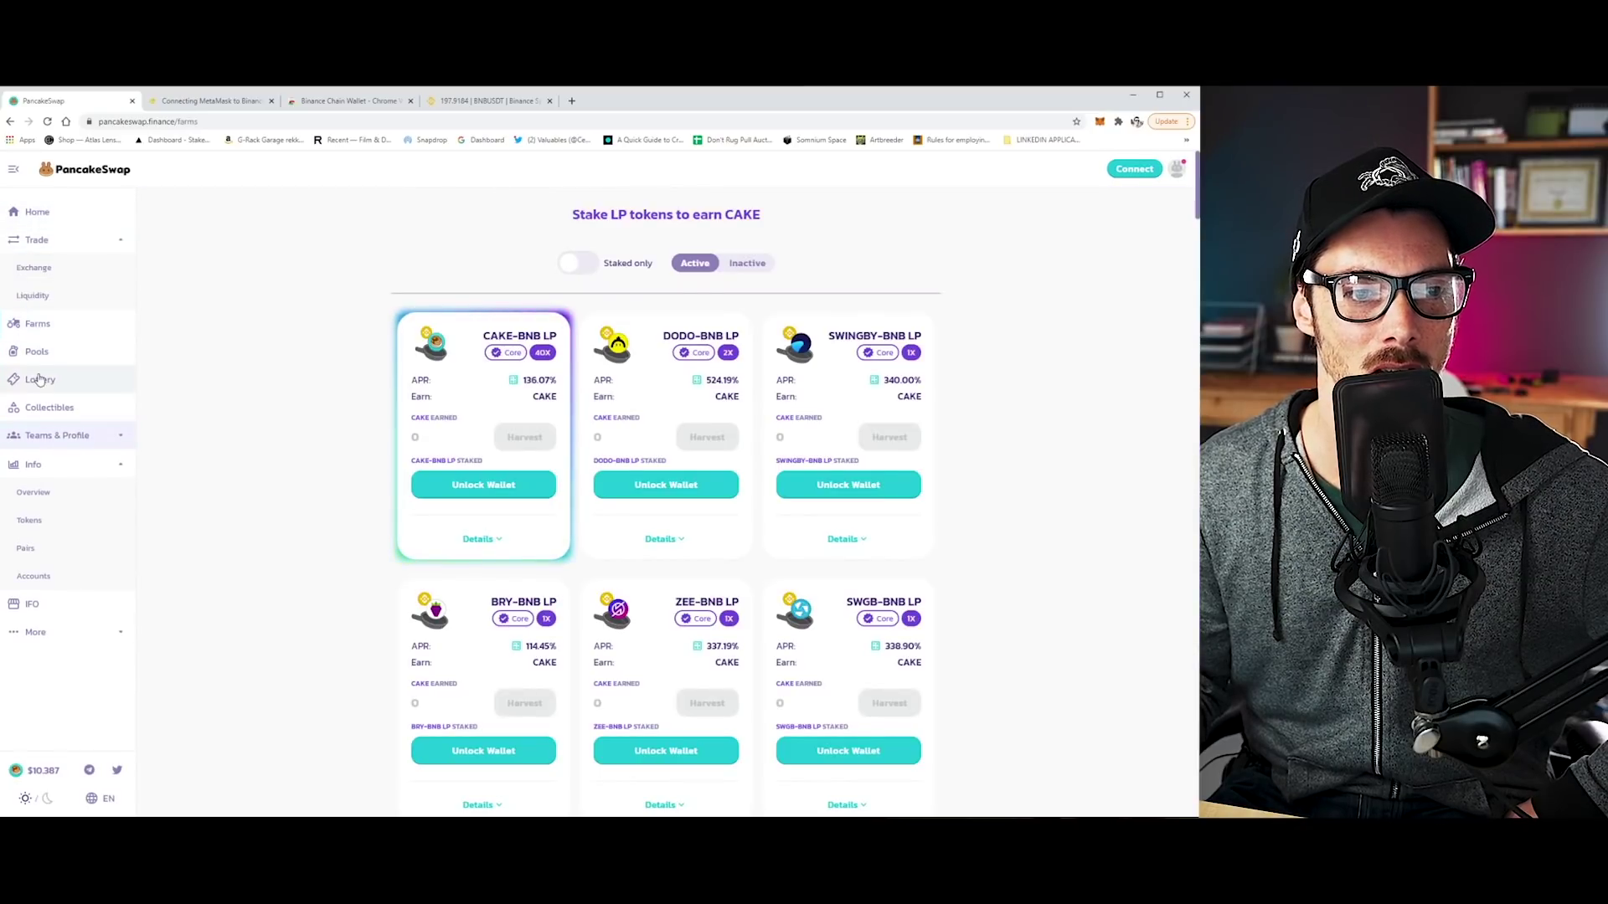
{"action": "left_click", "coordinate": [35, 380]}
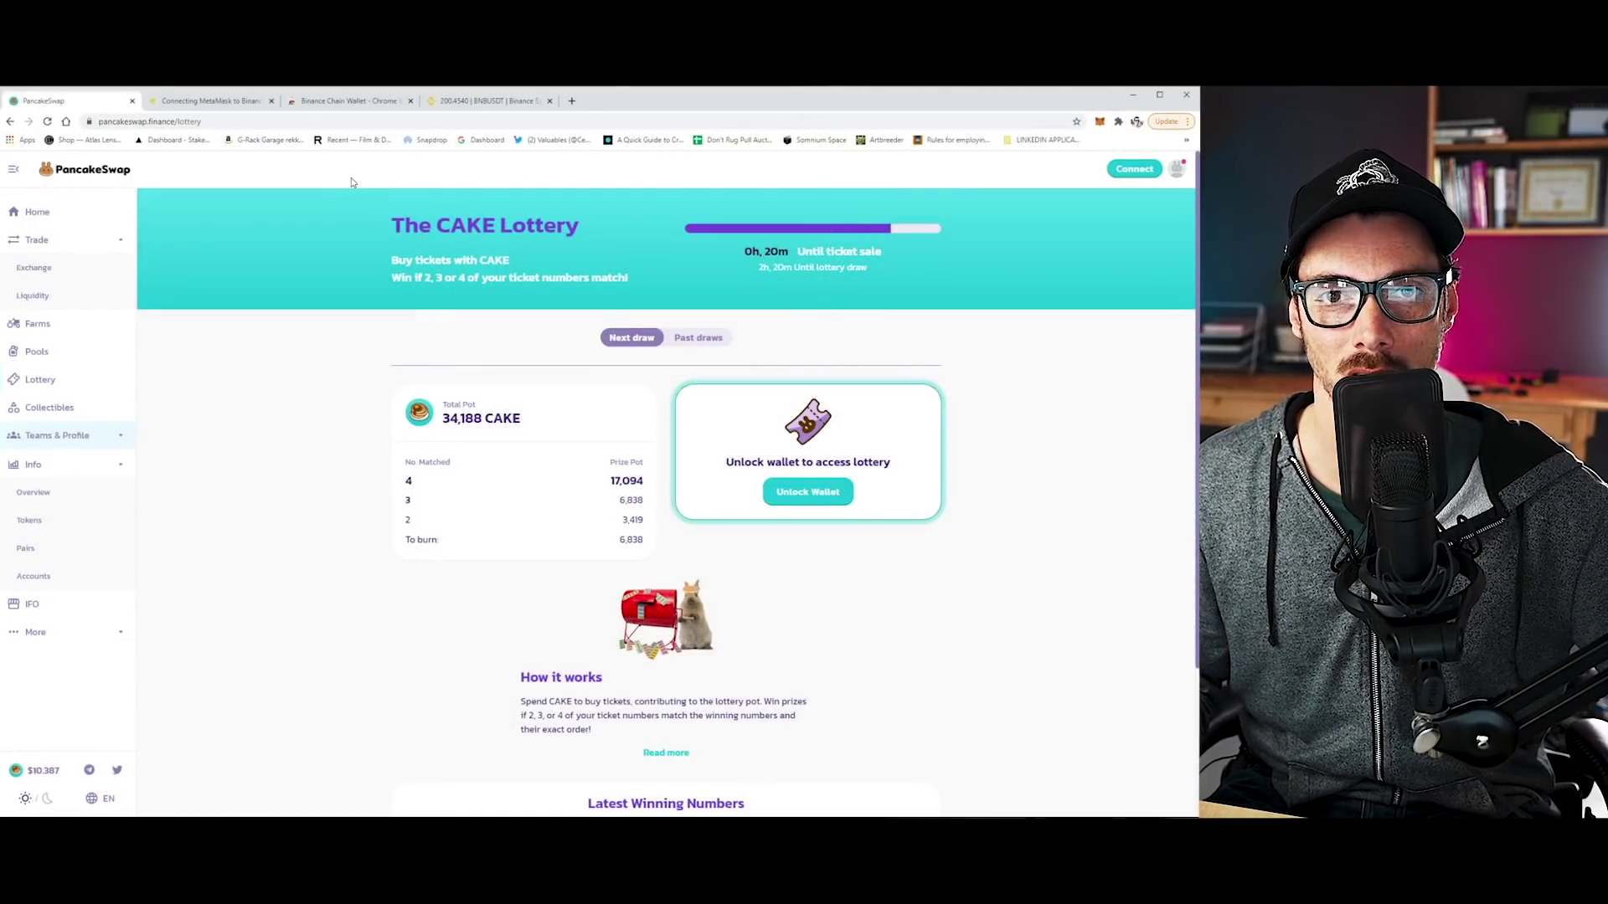
{"action": "left_click", "coordinate": [222, 102]}
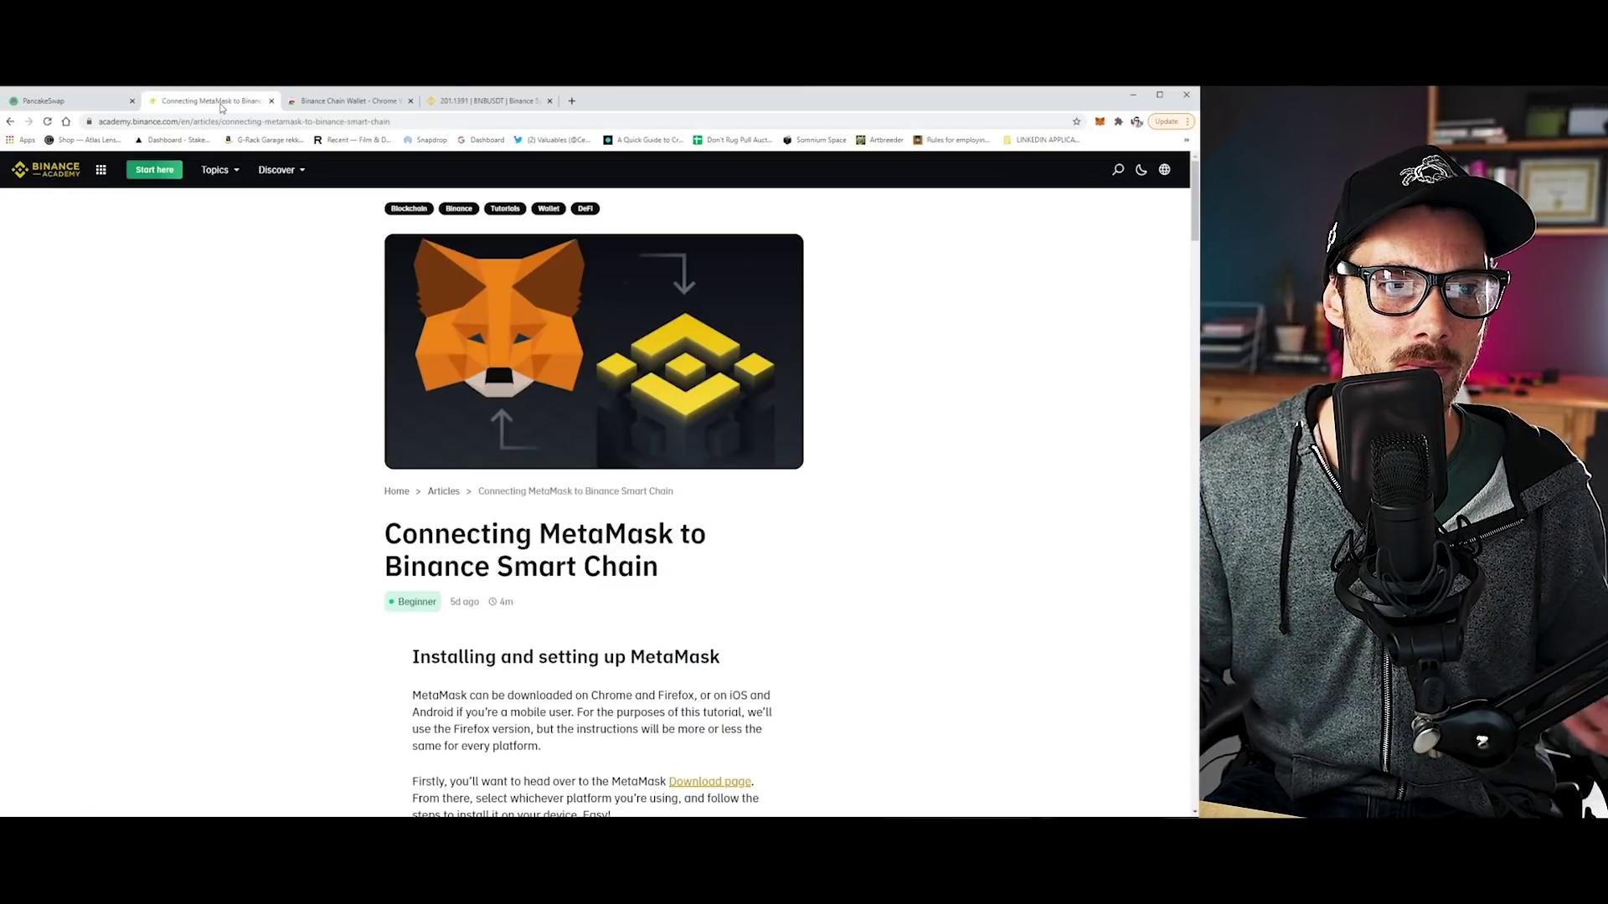
{"action": "mouse_move", "coordinate": [216, 170]}
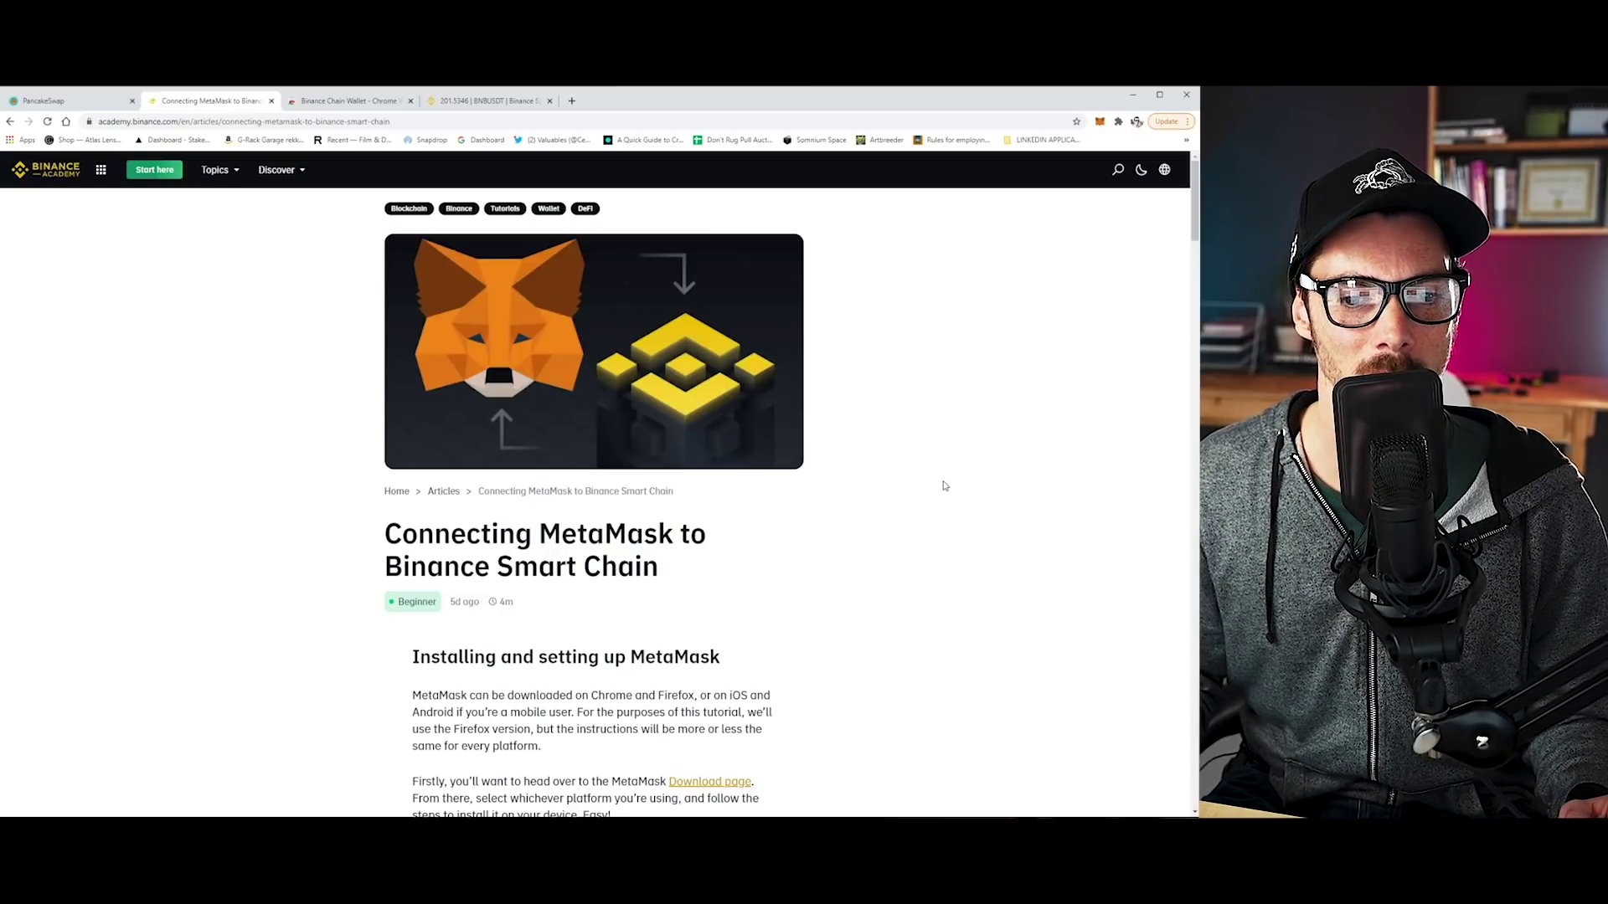
{"action": "scroll", "coordinate": [944, 485], "scroll_direction": "down", "scroll_amount": 3}
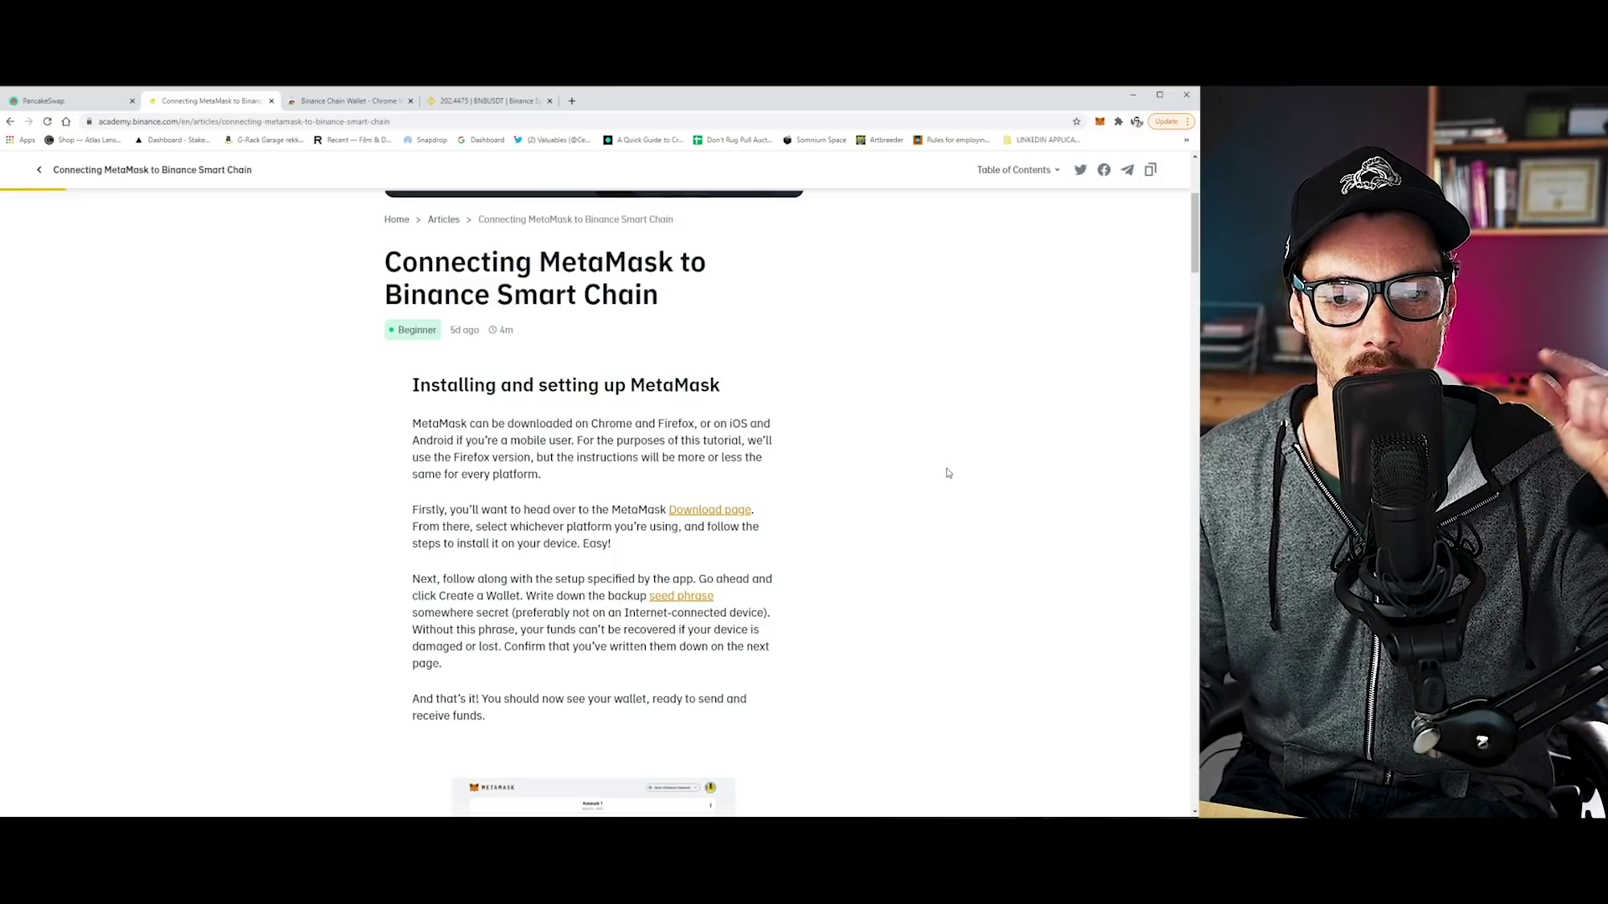
{"action": "scroll", "coordinate": [949, 473], "scroll_direction": "down", "scroll_amount": 5}
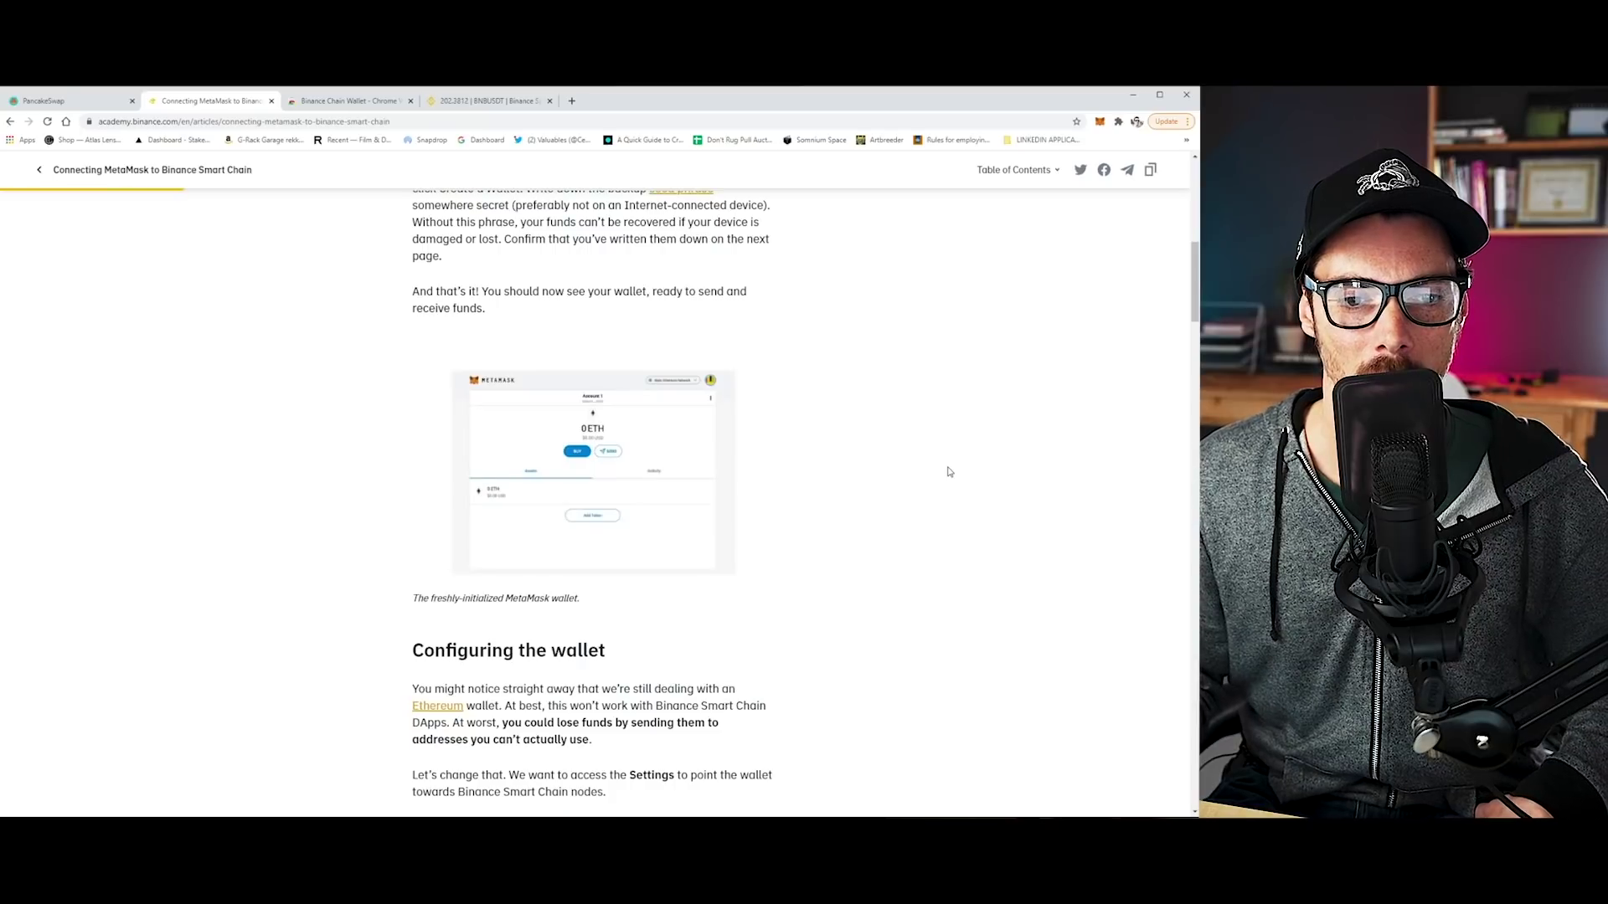
{"action": "scroll", "coordinate": [949, 473], "scroll_direction": "down", "scroll_amount": 6}
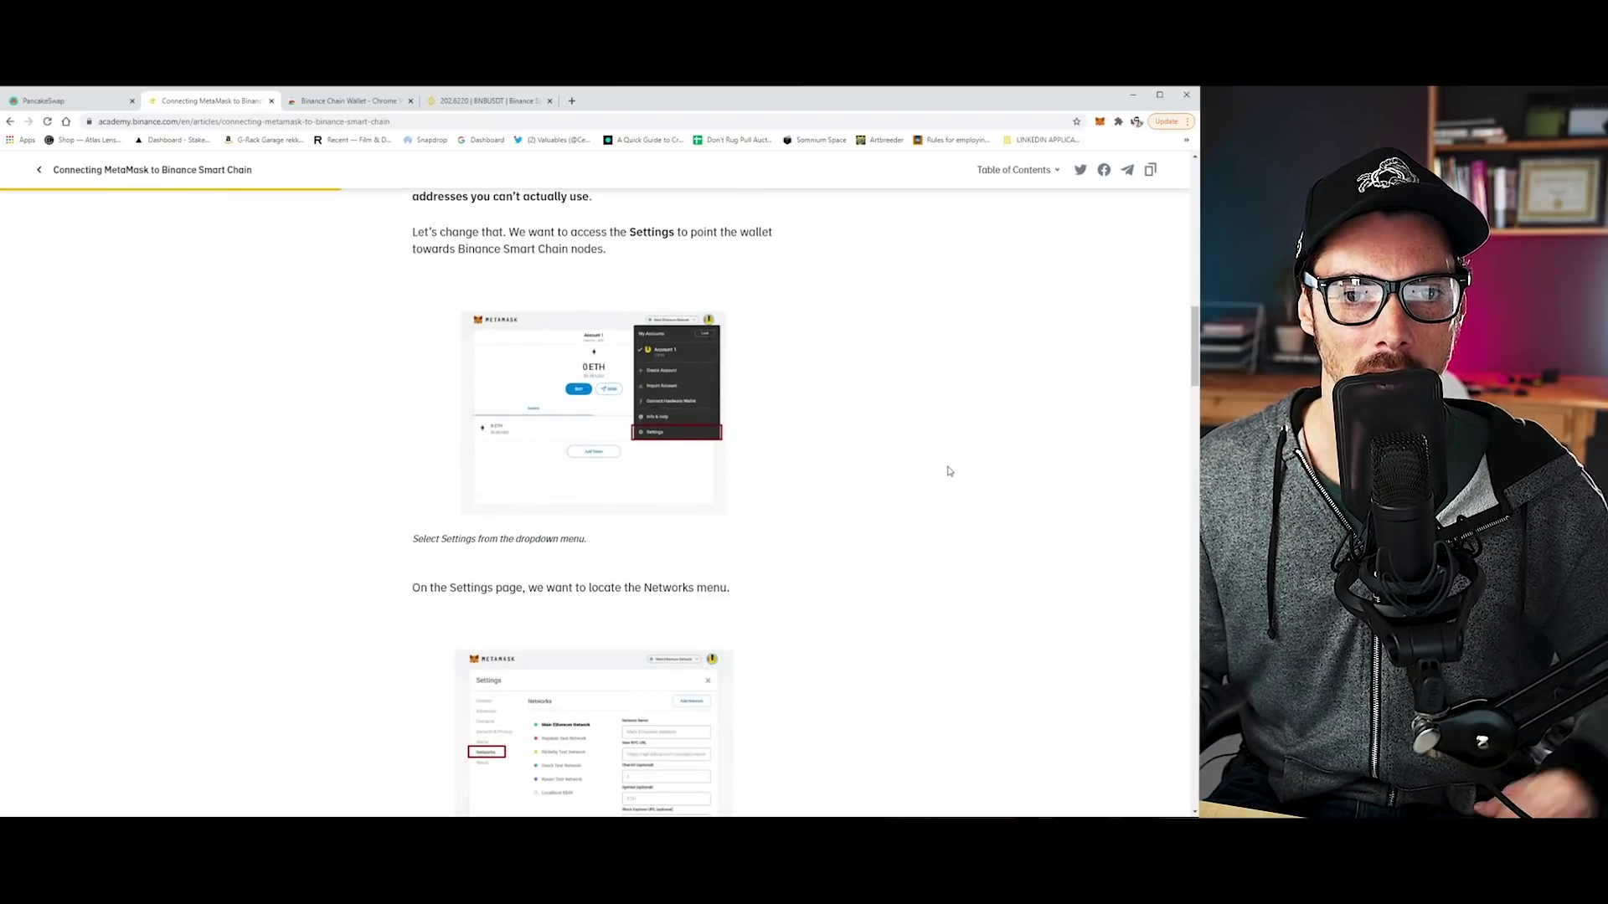
{"action": "scroll", "coordinate": [949, 471], "scroll_direction": "down", "scroll_amount": 8}
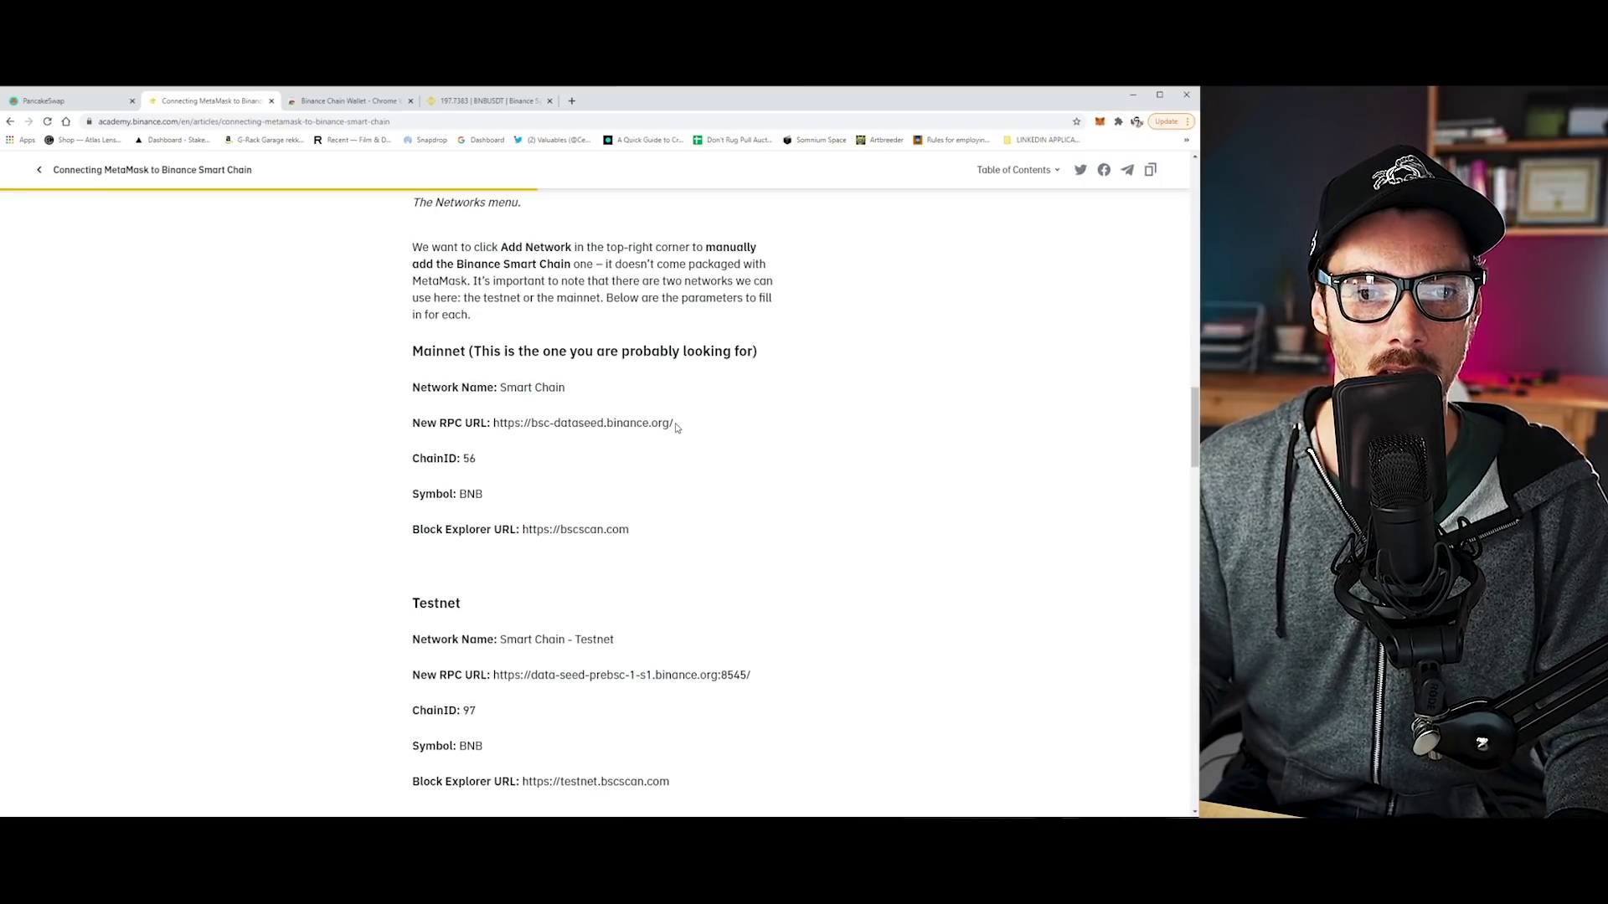
{"action": "left_click_drag", "start_coordinate": [677, 427], "coordinate": [491, 424]}
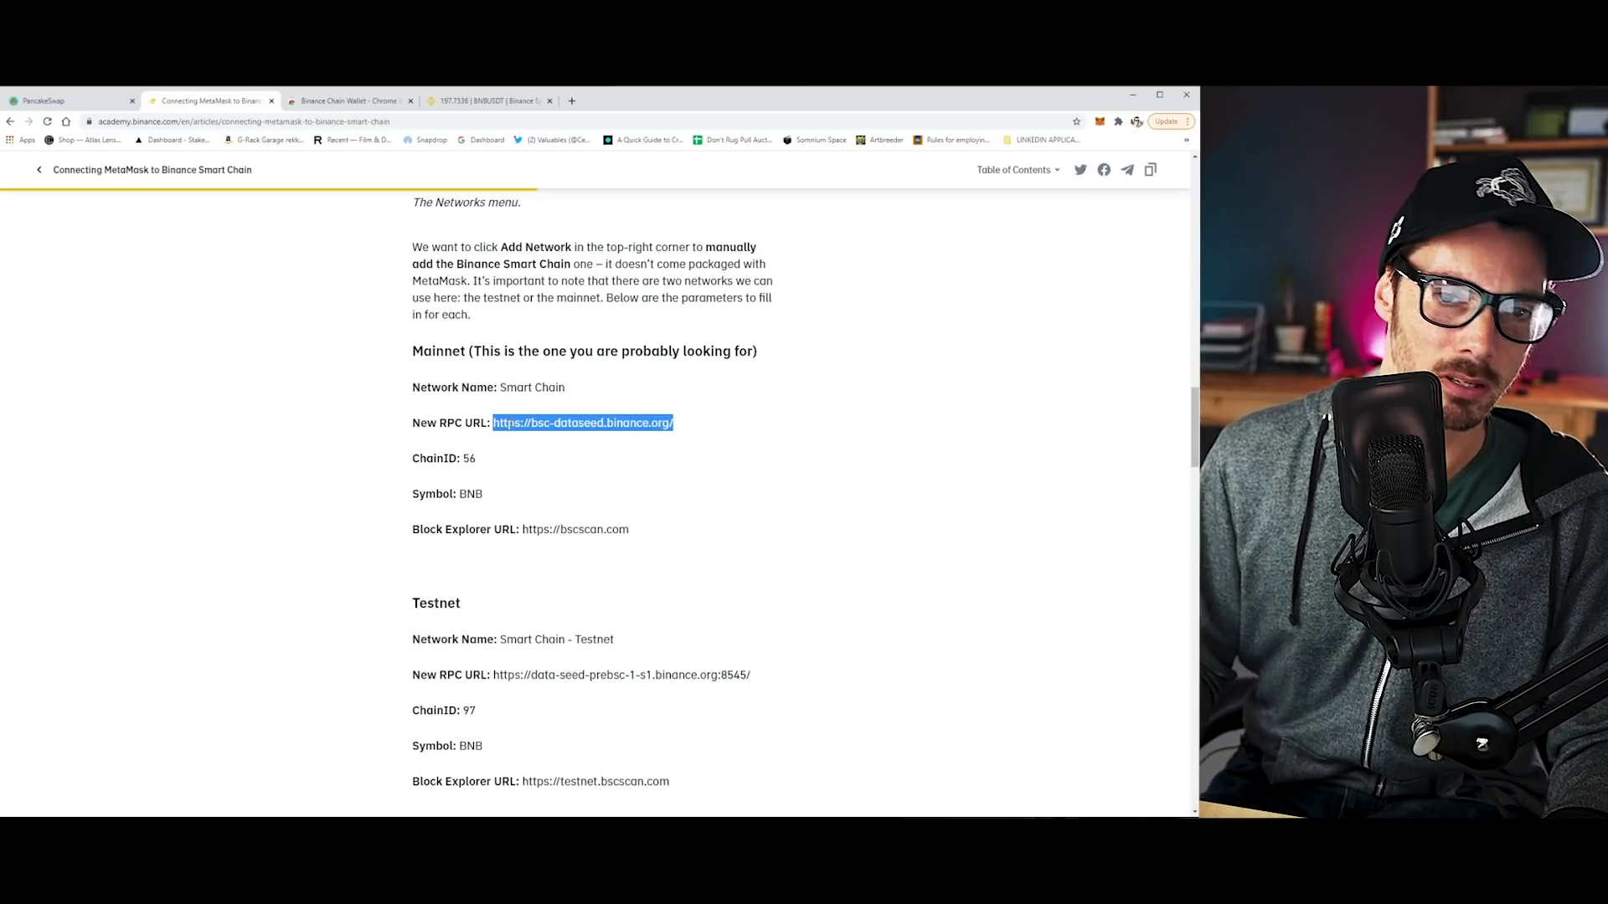
Clear the RPC URL selection and dismiss the MetaMask network settings window.
{"action": "left_click", "coordinate": [909, 494]}
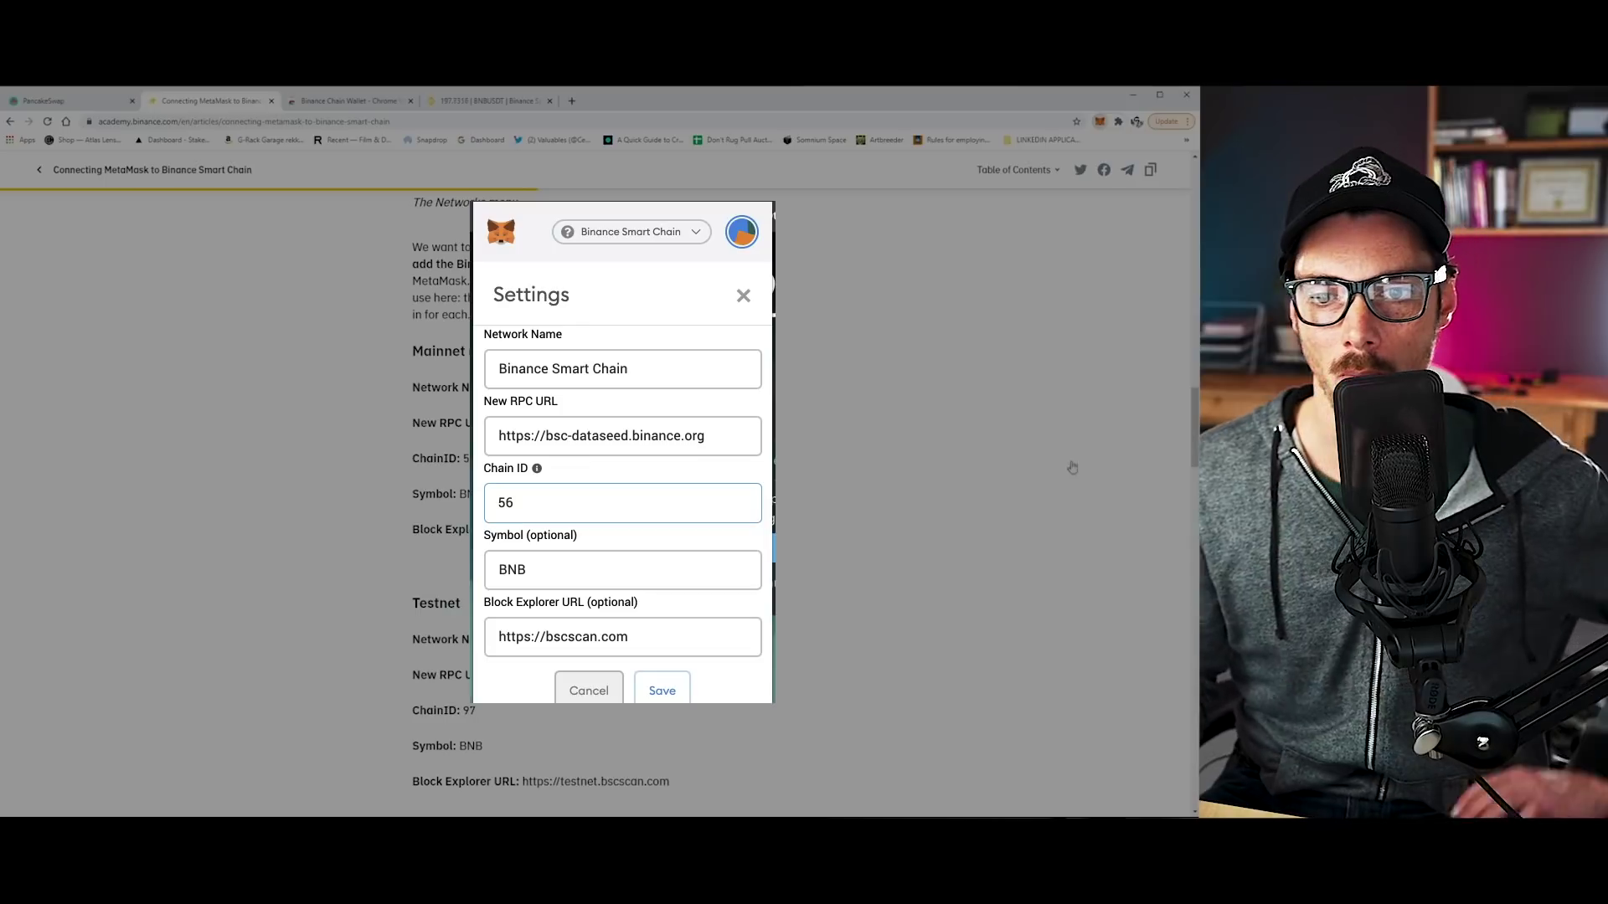
{"action": "left_click", "coordinate": [1046, 478]}
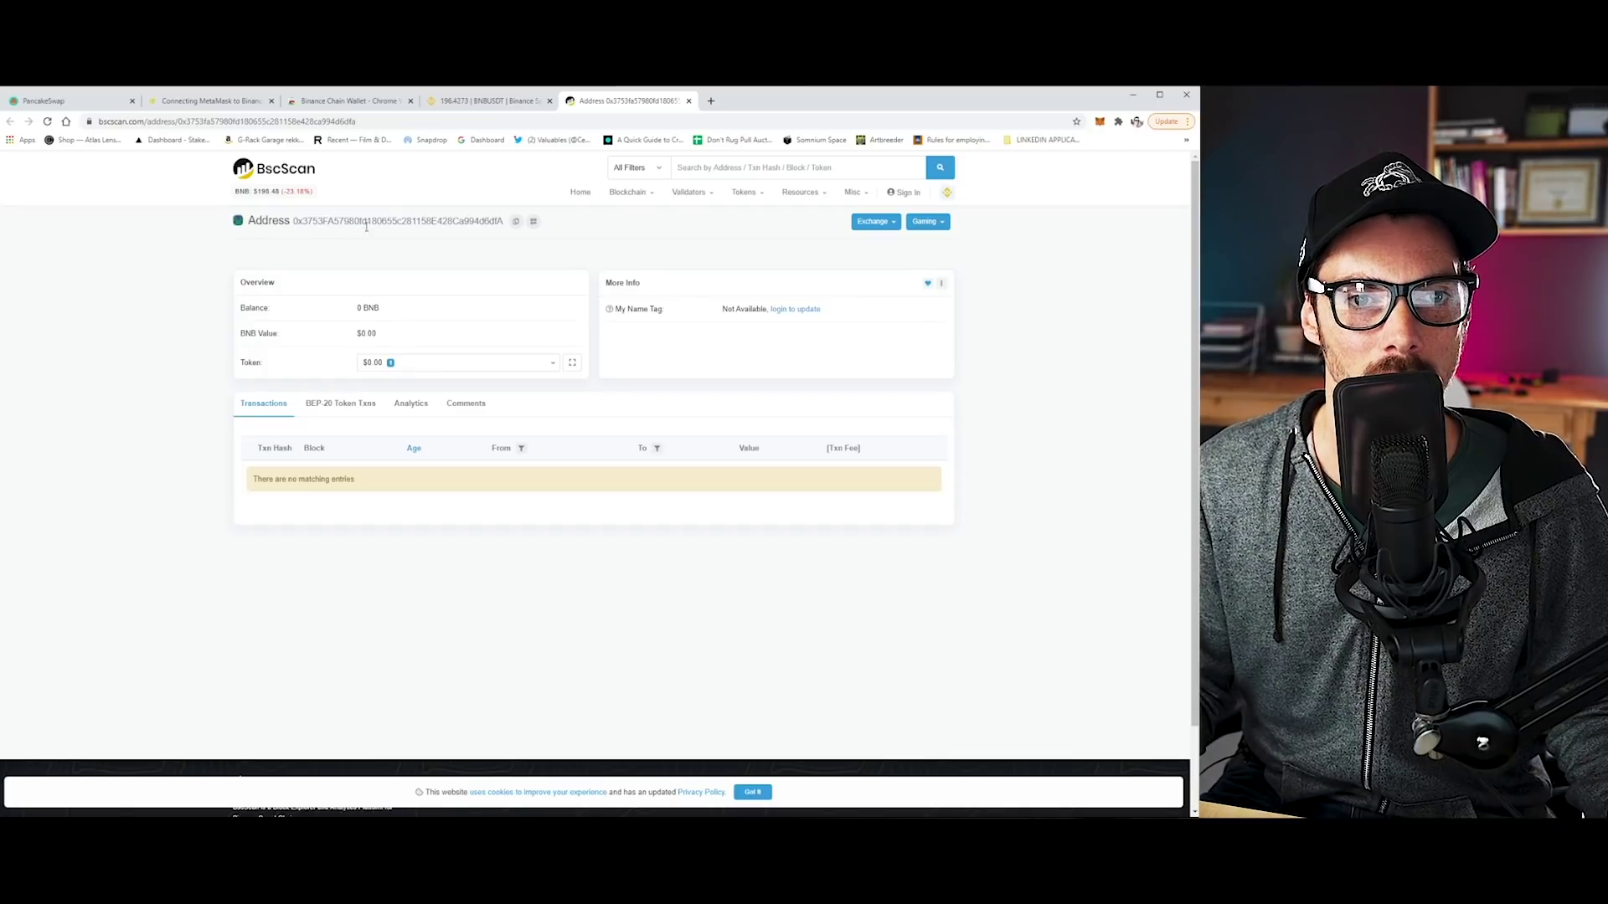
Check the wallet store page and the BscScan address page, ending on BNB/USDT trading.
{"action": "left_click", "coordinate": [358, 101]}
{"action": "left_click", "coordinate": [516, 103]}
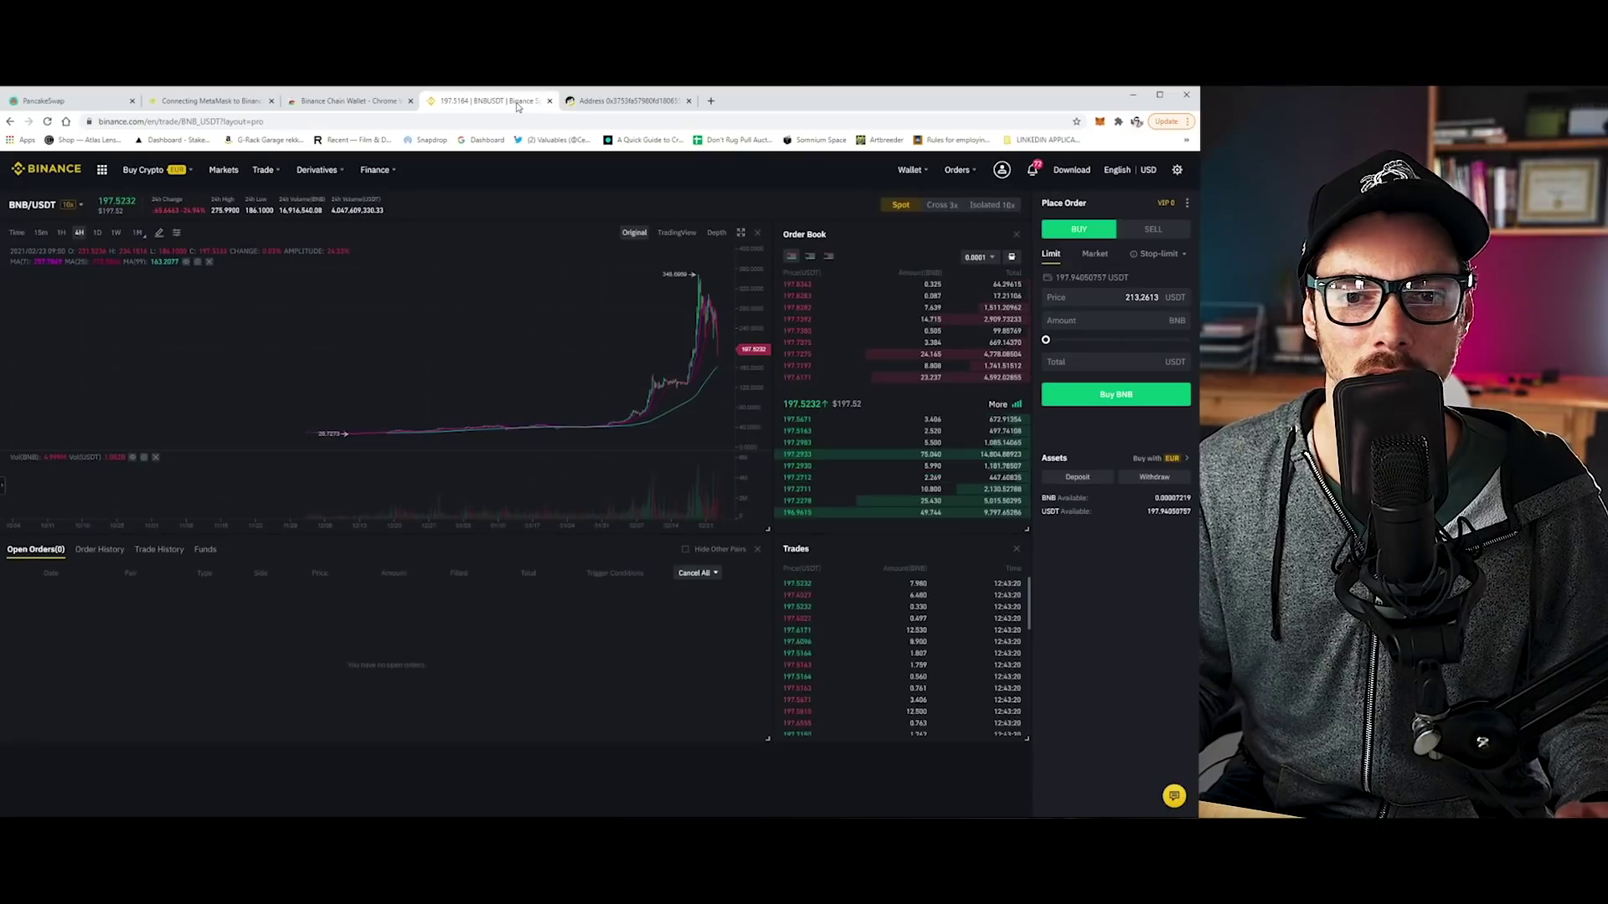
{"action": "left_click", "coordinate": [609, 101]}
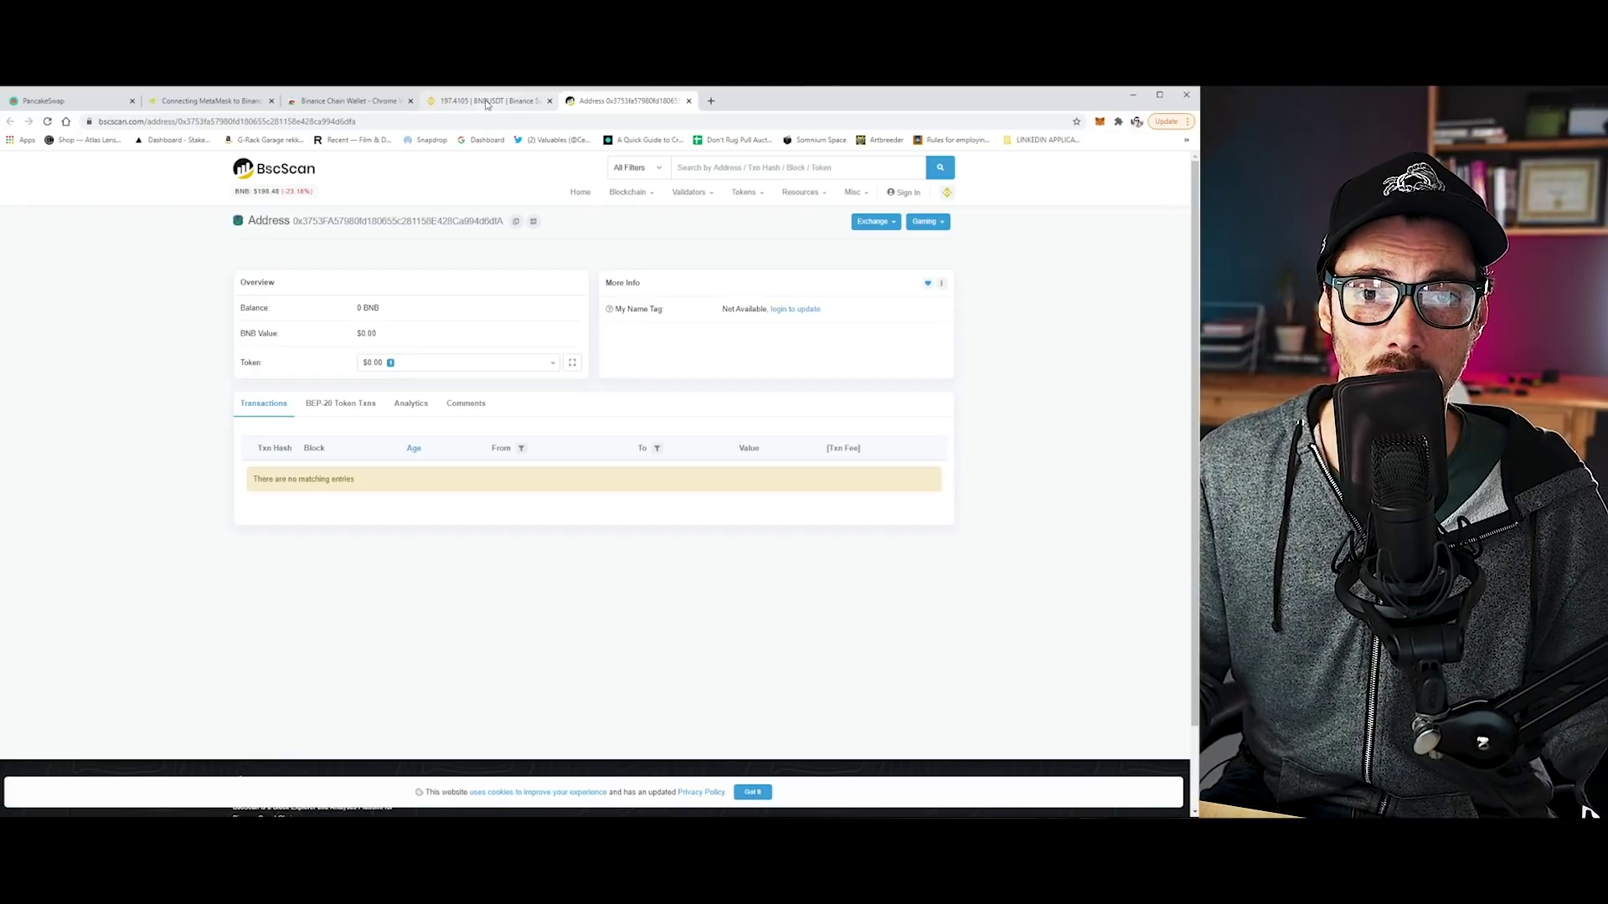
{"action": "left_click", "coordinate": [486, 102]}
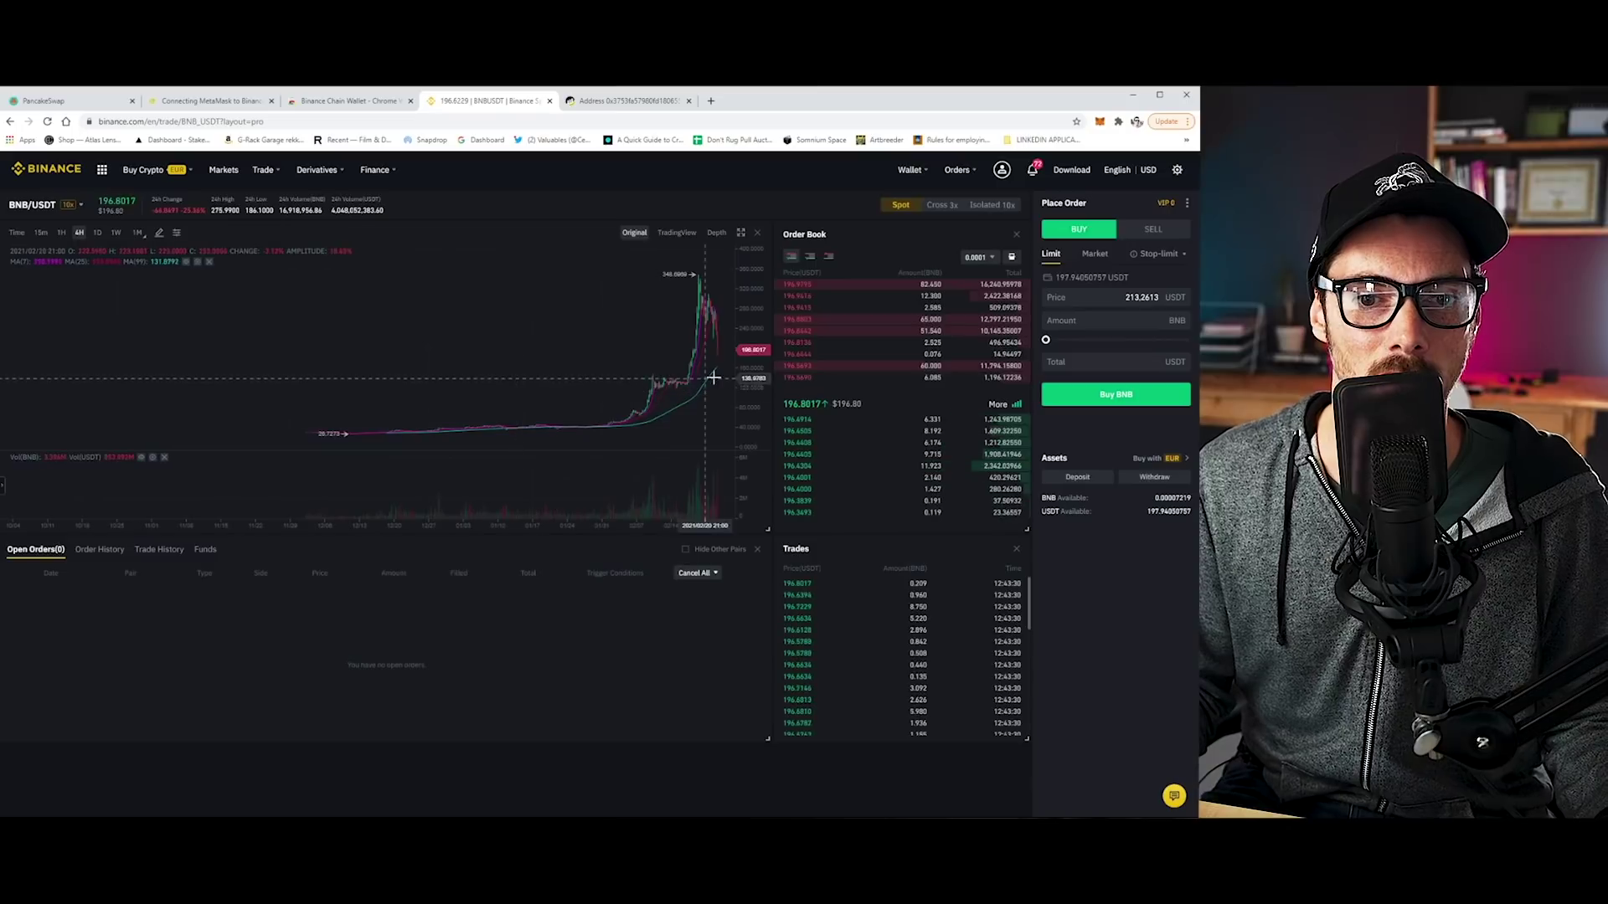
Switch the BNB/USDT buy order to a Market order.
{"action": "scroll", "coordinate": [596, 428], "scroll_direction": "up", "scroll_amount": 5}
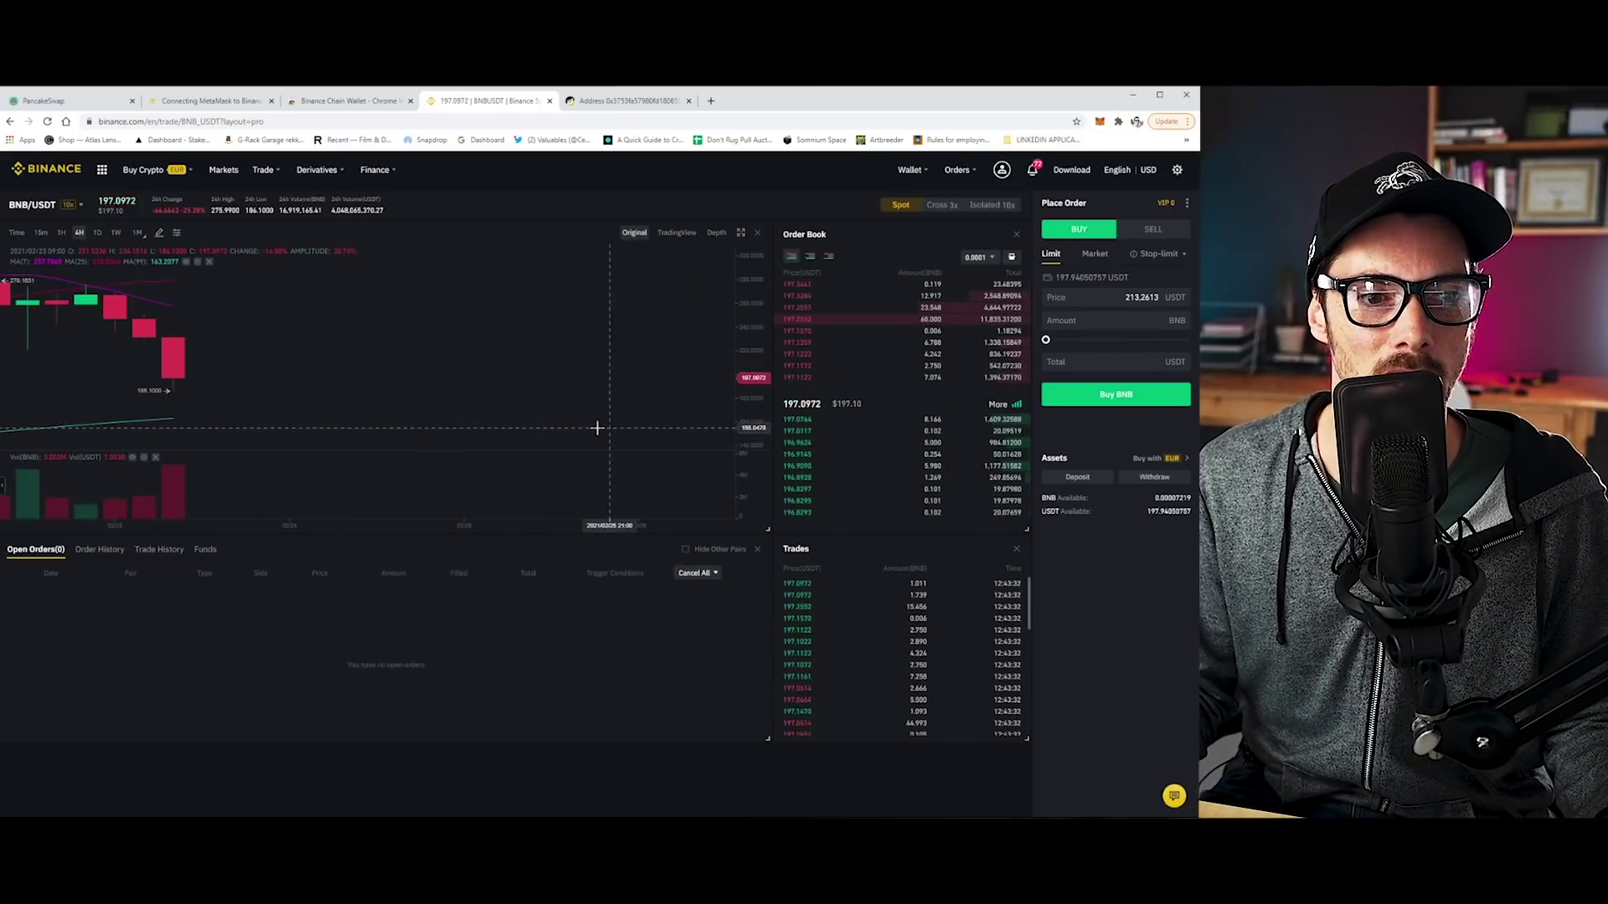
{"action": "scroll", "coordinate": [597, 429], "scroll_direction": "down", "scroll_amount": 5}
{"action": "scroll", "coordinate": [590, 433], "scroll_direction": "up", "scroll_amount": 3}
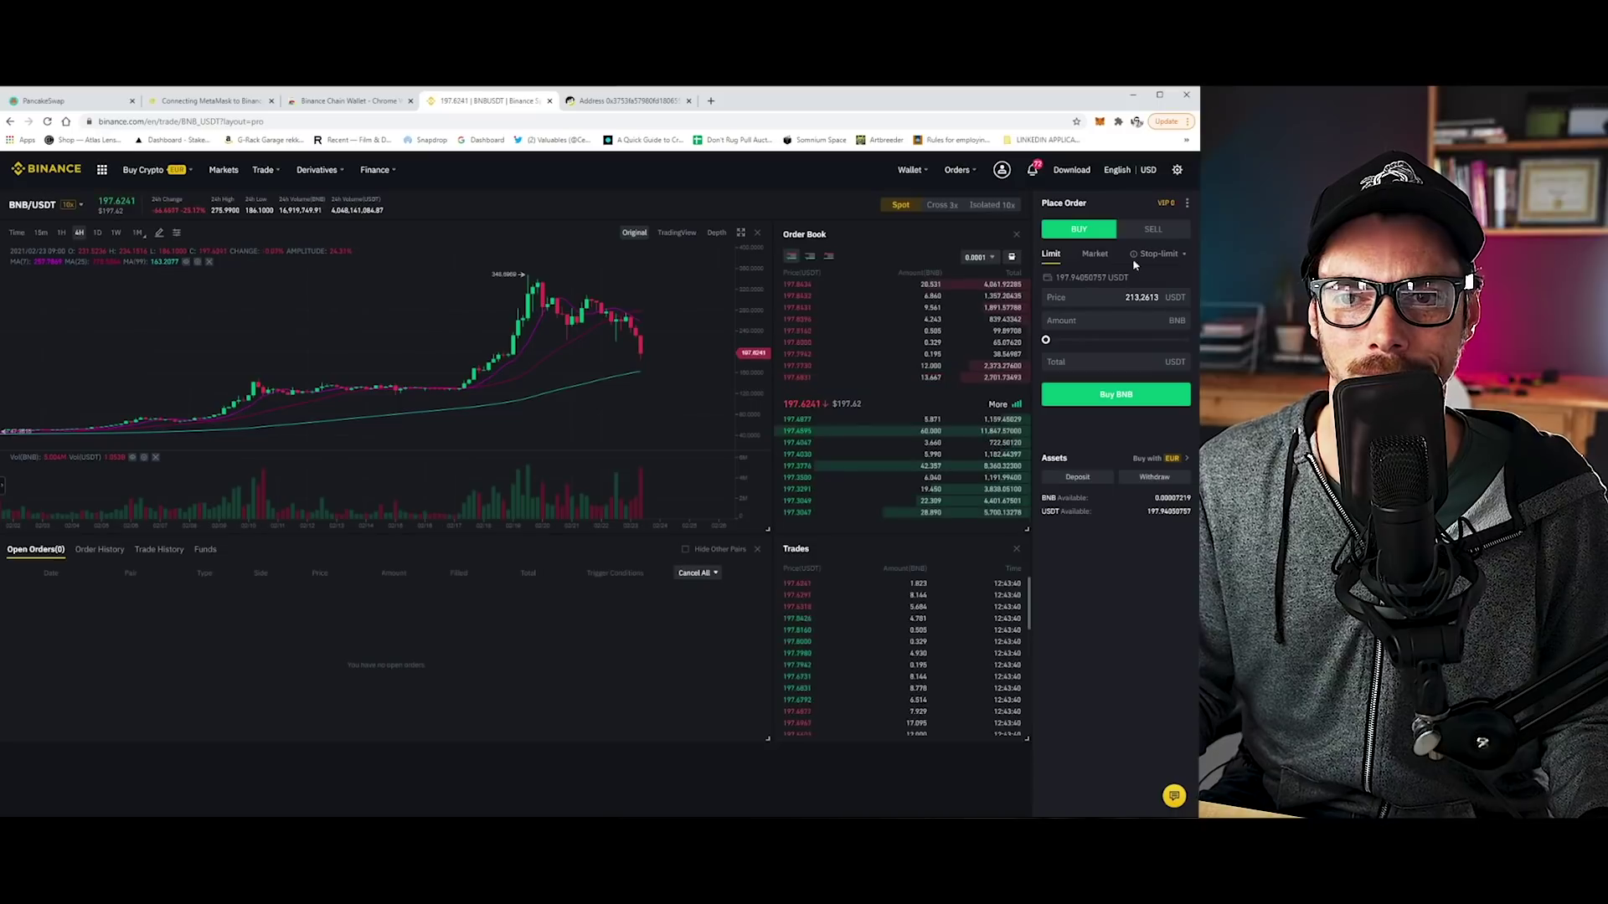
{"action": "left_click", "coordinate": [1096, 255]}
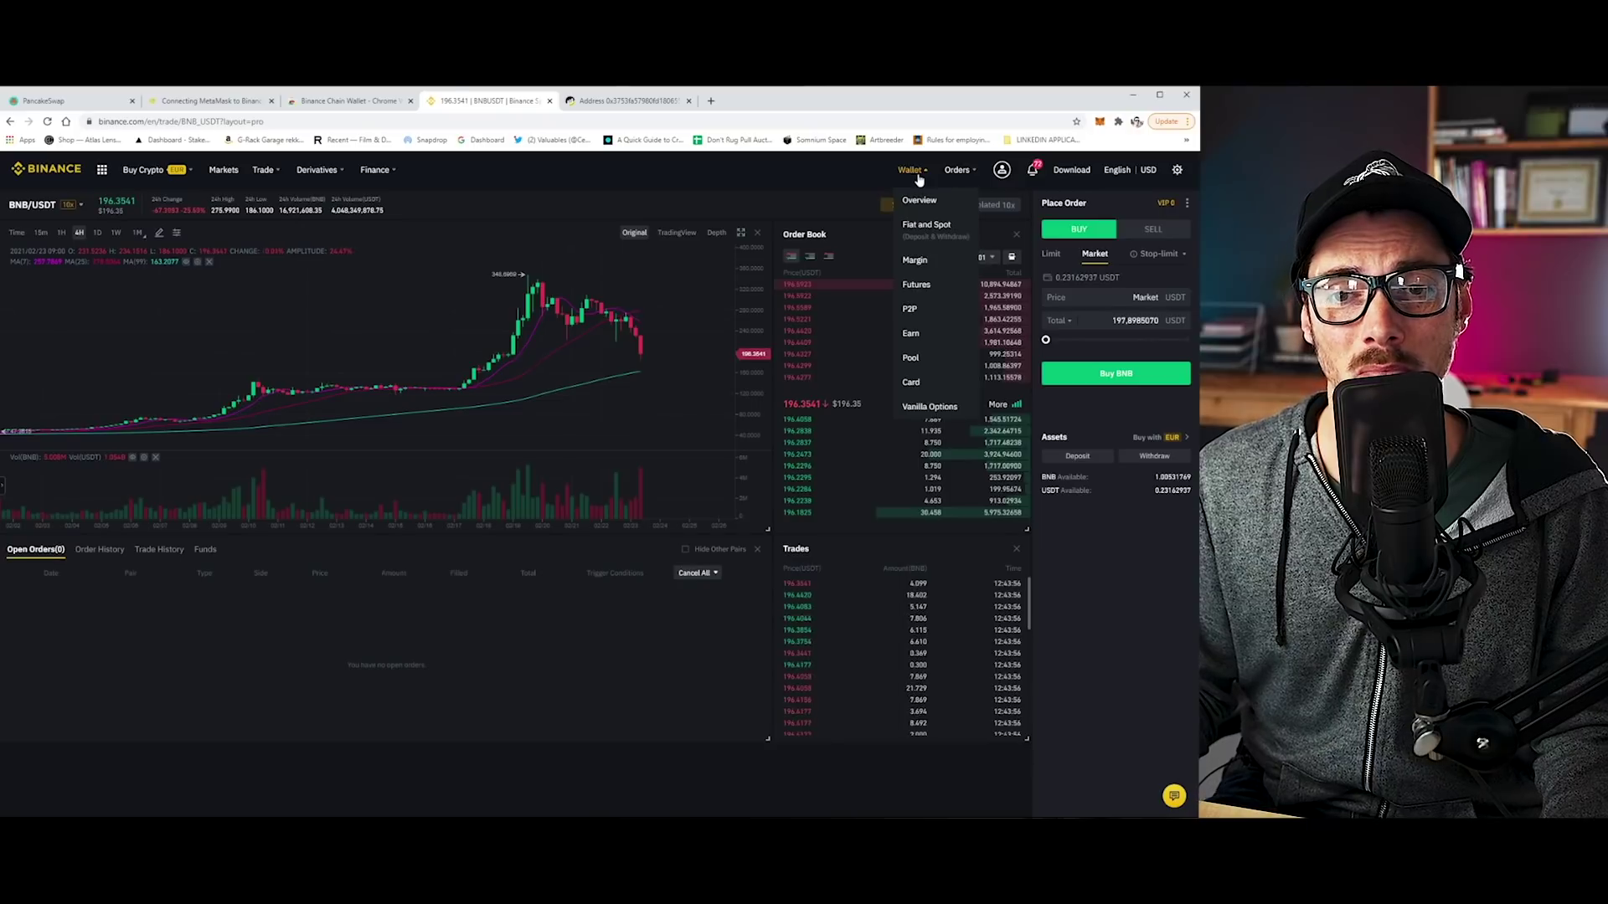
{"action": "left_click", "coordinate": [924, 226]}
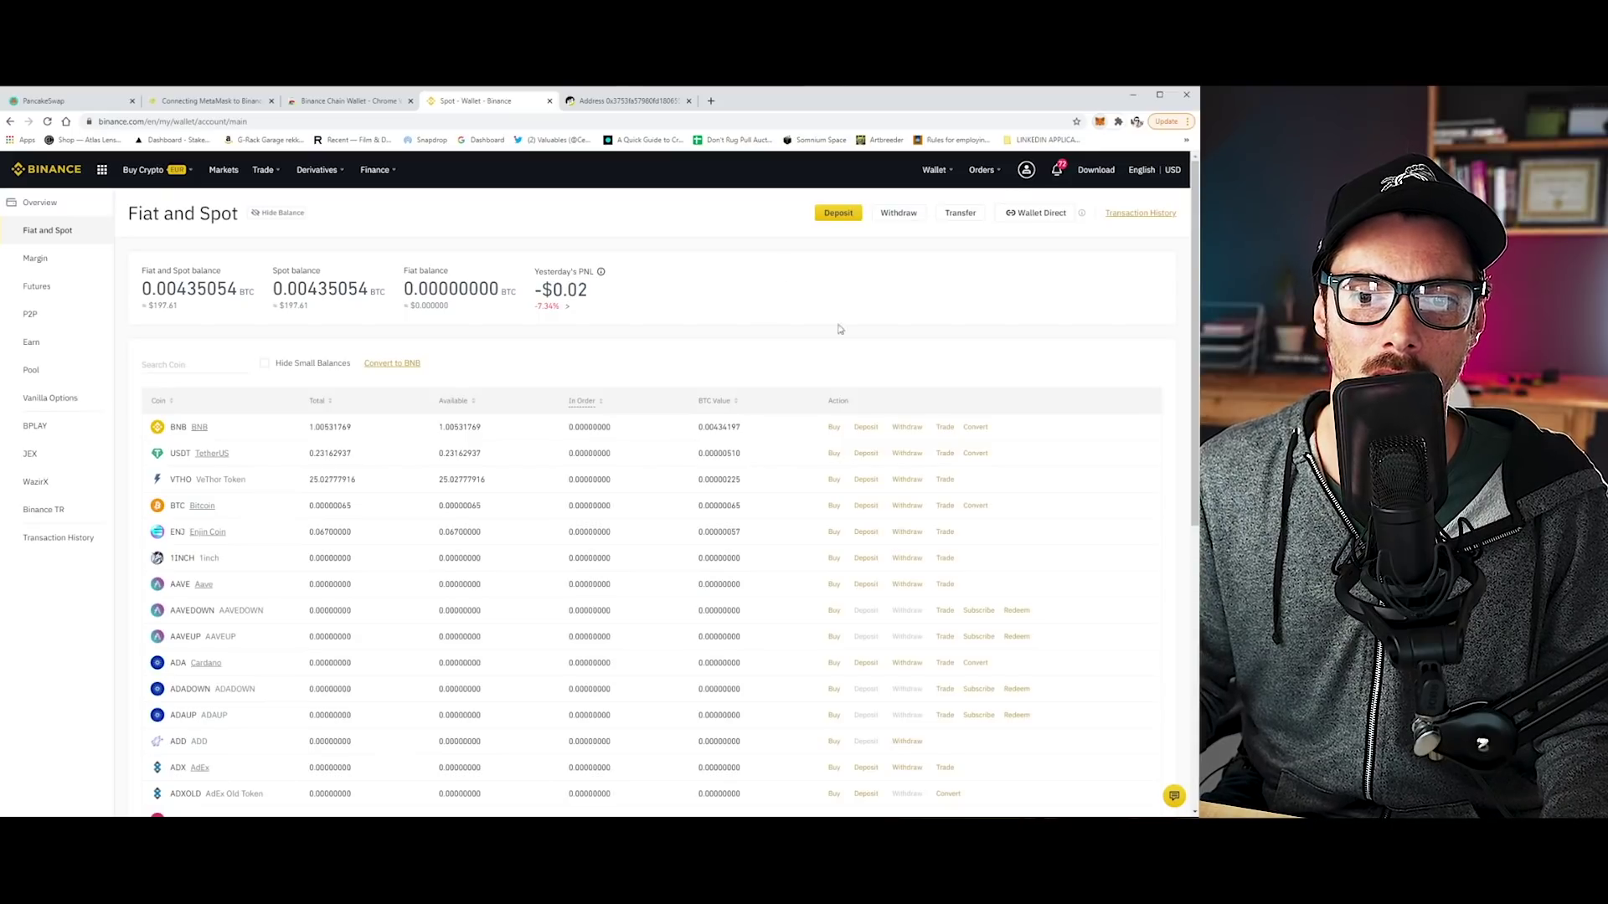
{"action": "left_click", "coordinate": [906, 427]}
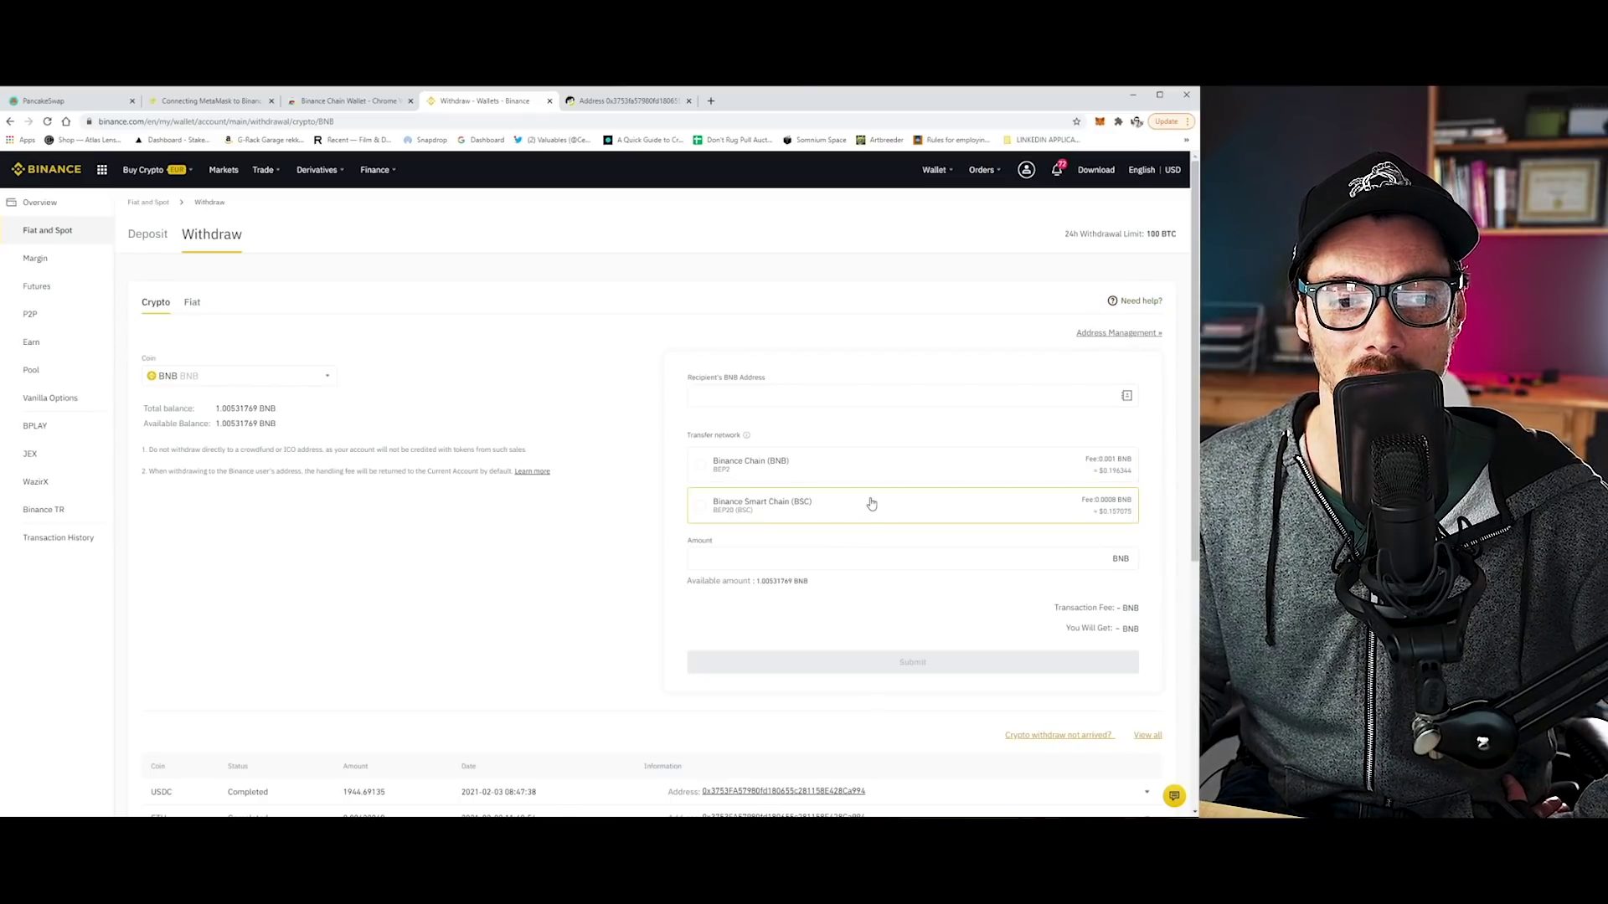
Choose Binance Smart Chain (BEP20) as withdrawal network and answer the three BSC safety questions.
{"action": "left_click", "coordinate": [702, 508]}
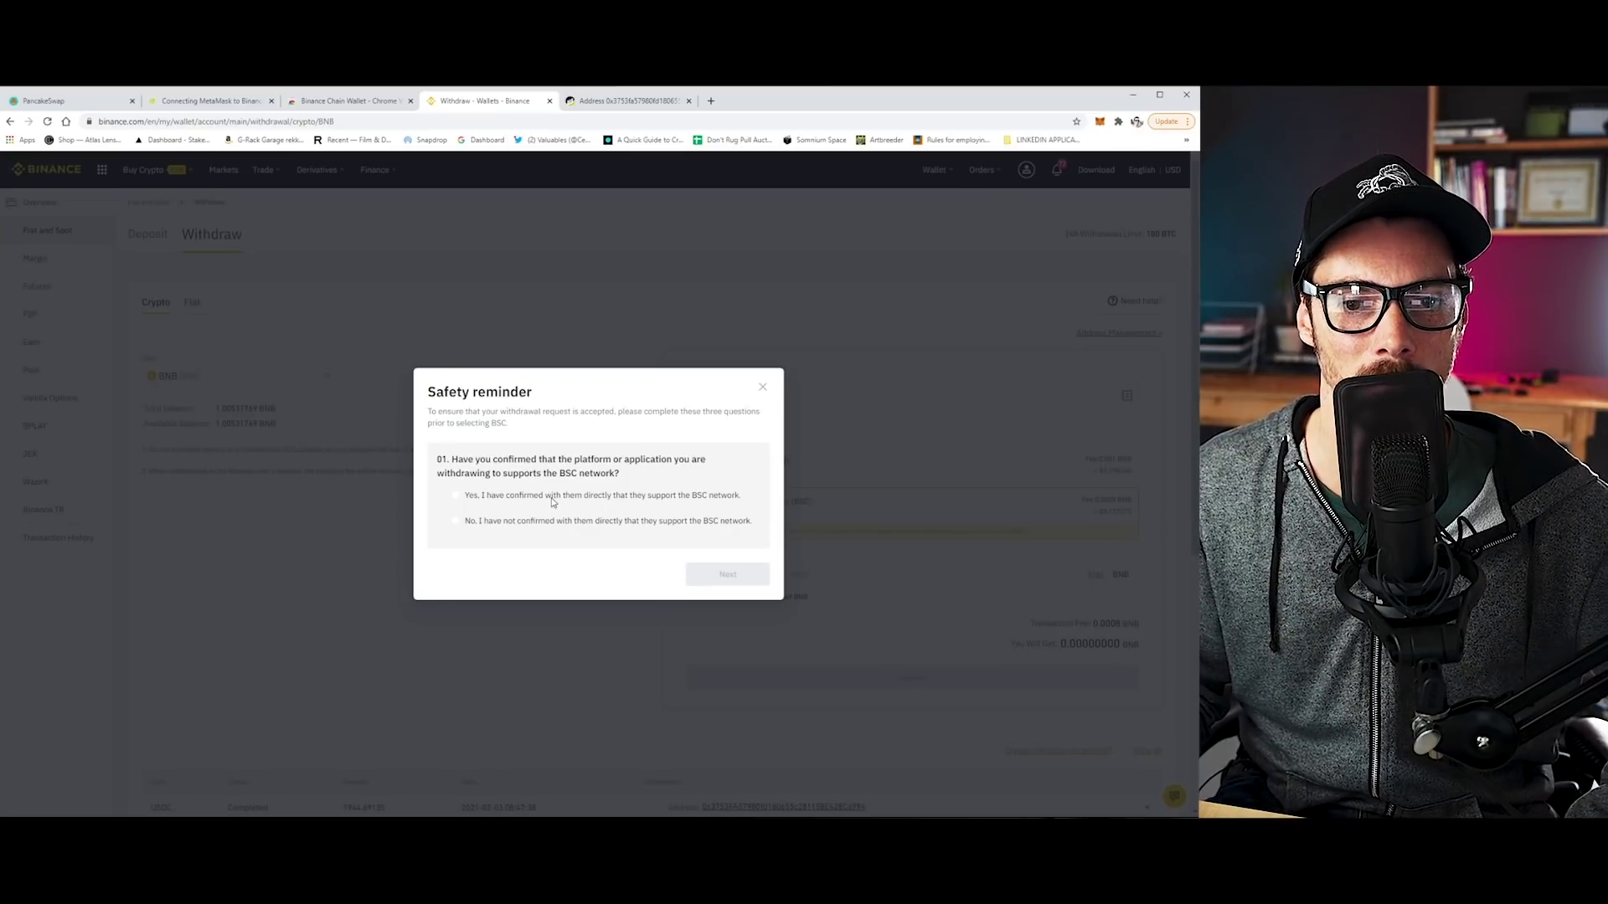
{"action": "left_click", "coordinate": [456, 496]}
{"action": "left_click", "coordinate": [718, 577]}
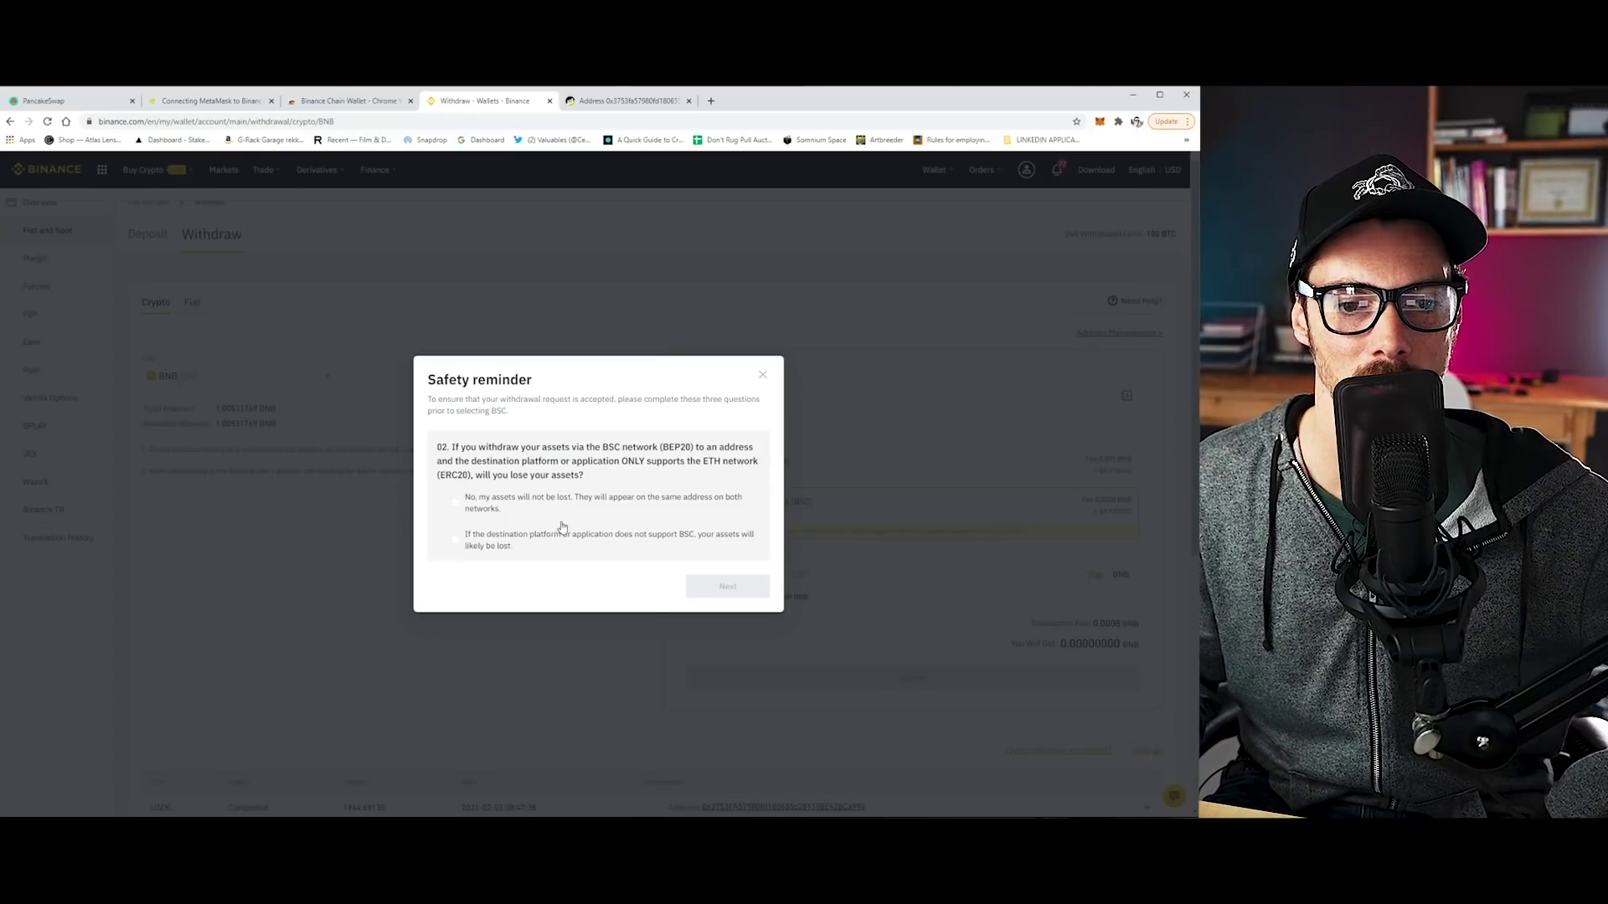
{"action": "left_click", "coordinate": [457, 502]}
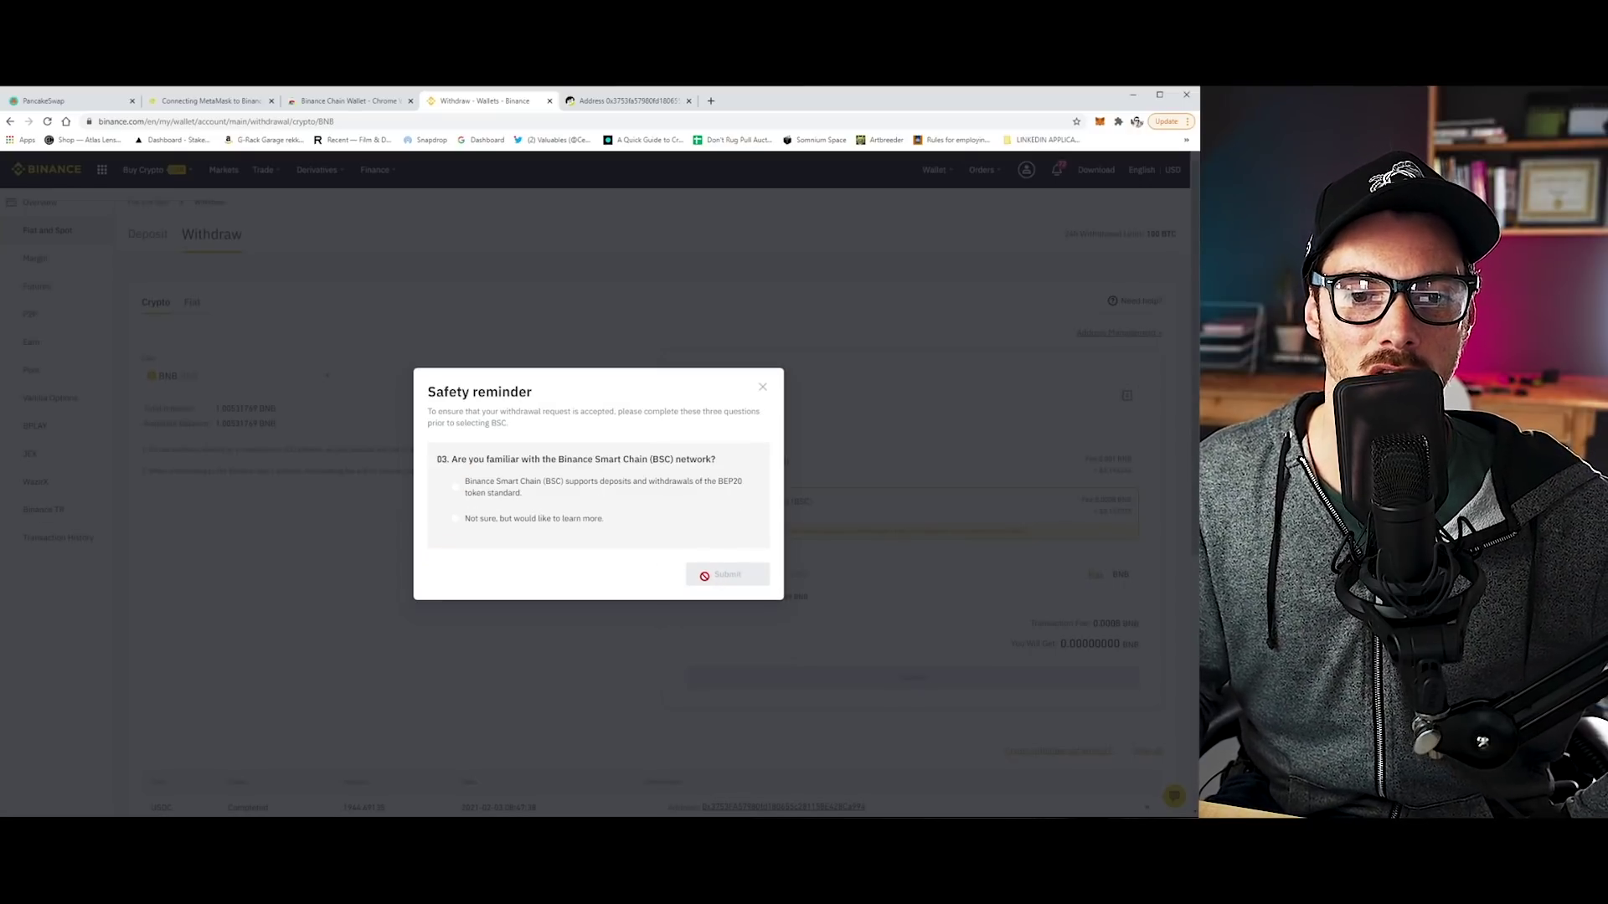
{"action": "left_click", "coordinate": [457, 488]}
{"action": "left_click", "coordinate": [729, 576]}
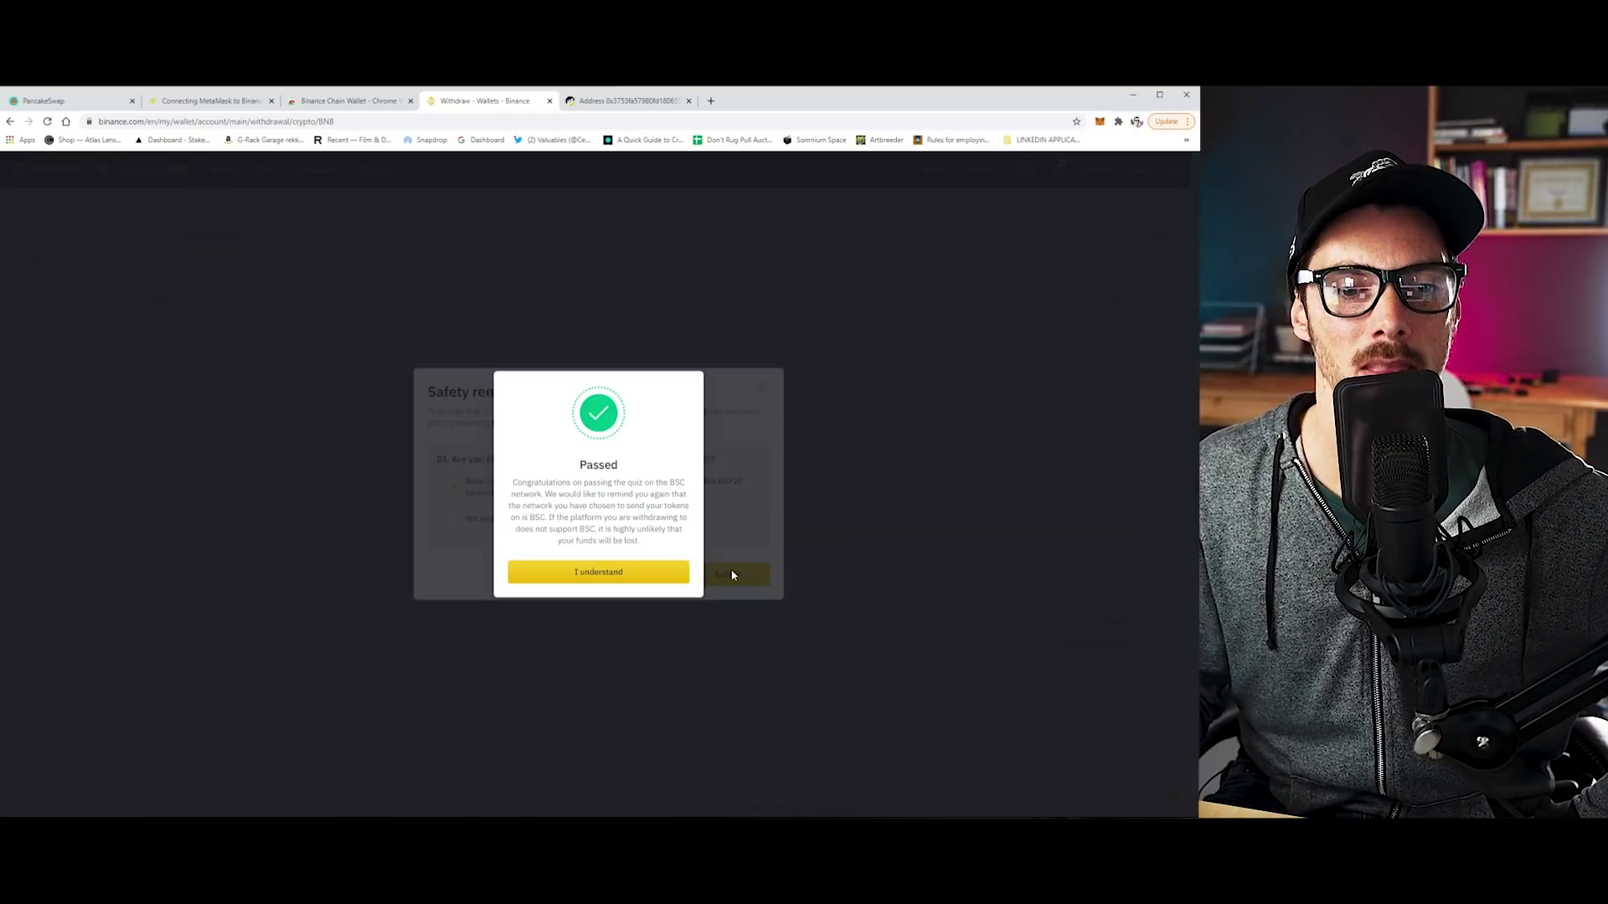
Fill the withdrawal with the max 1.00531769 BNB and the pasted recipient wallet address.
{"action": "left_click", "coordinate": [633, 577]}
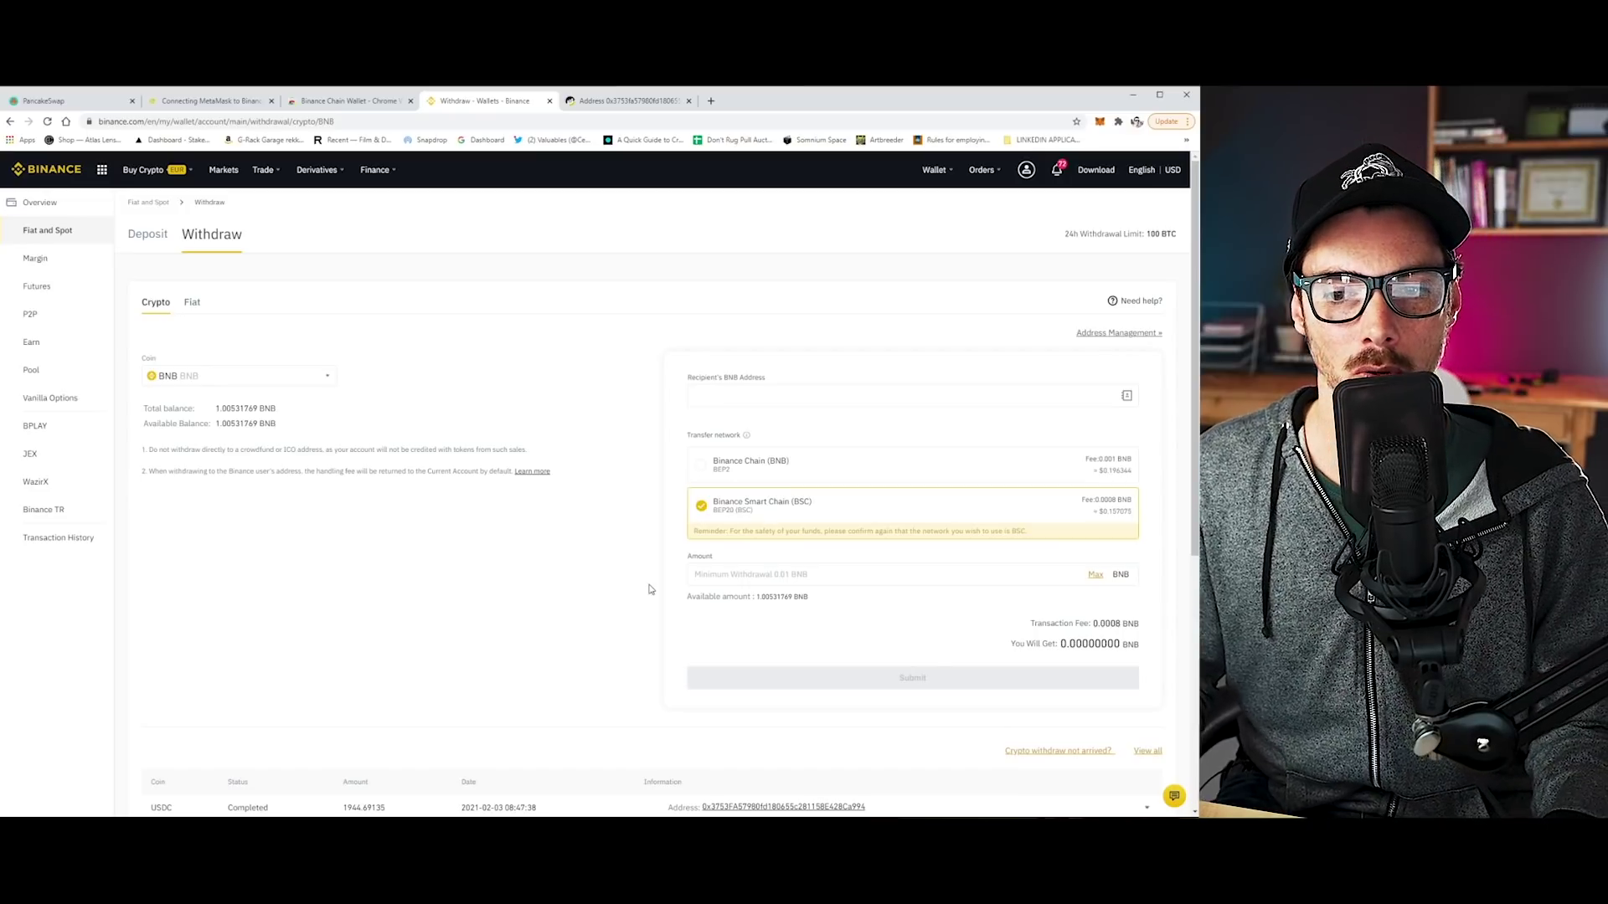
{"action": "left_click", "coordinate": [1006, 577]}
{"action": "left_click", "coordinate": [1093, 577]}
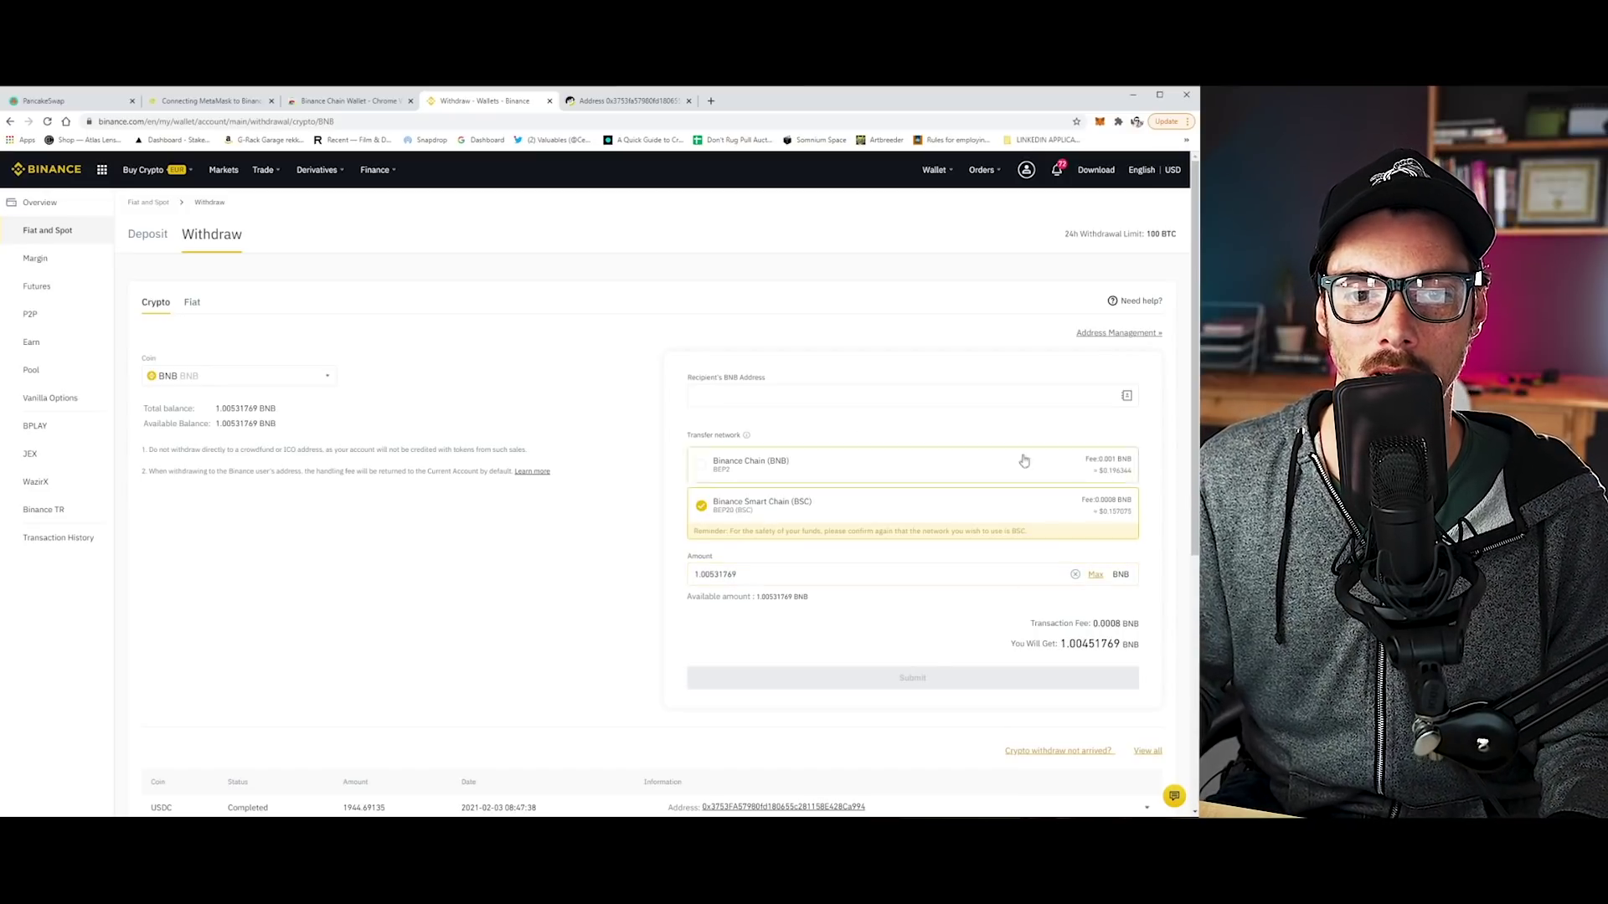
{"action": "left_click", "coordinate": [764, 399]}
{"action": "type", "text": "0x3753FA57980fd180655c281158E428Ca994d6dfA"}
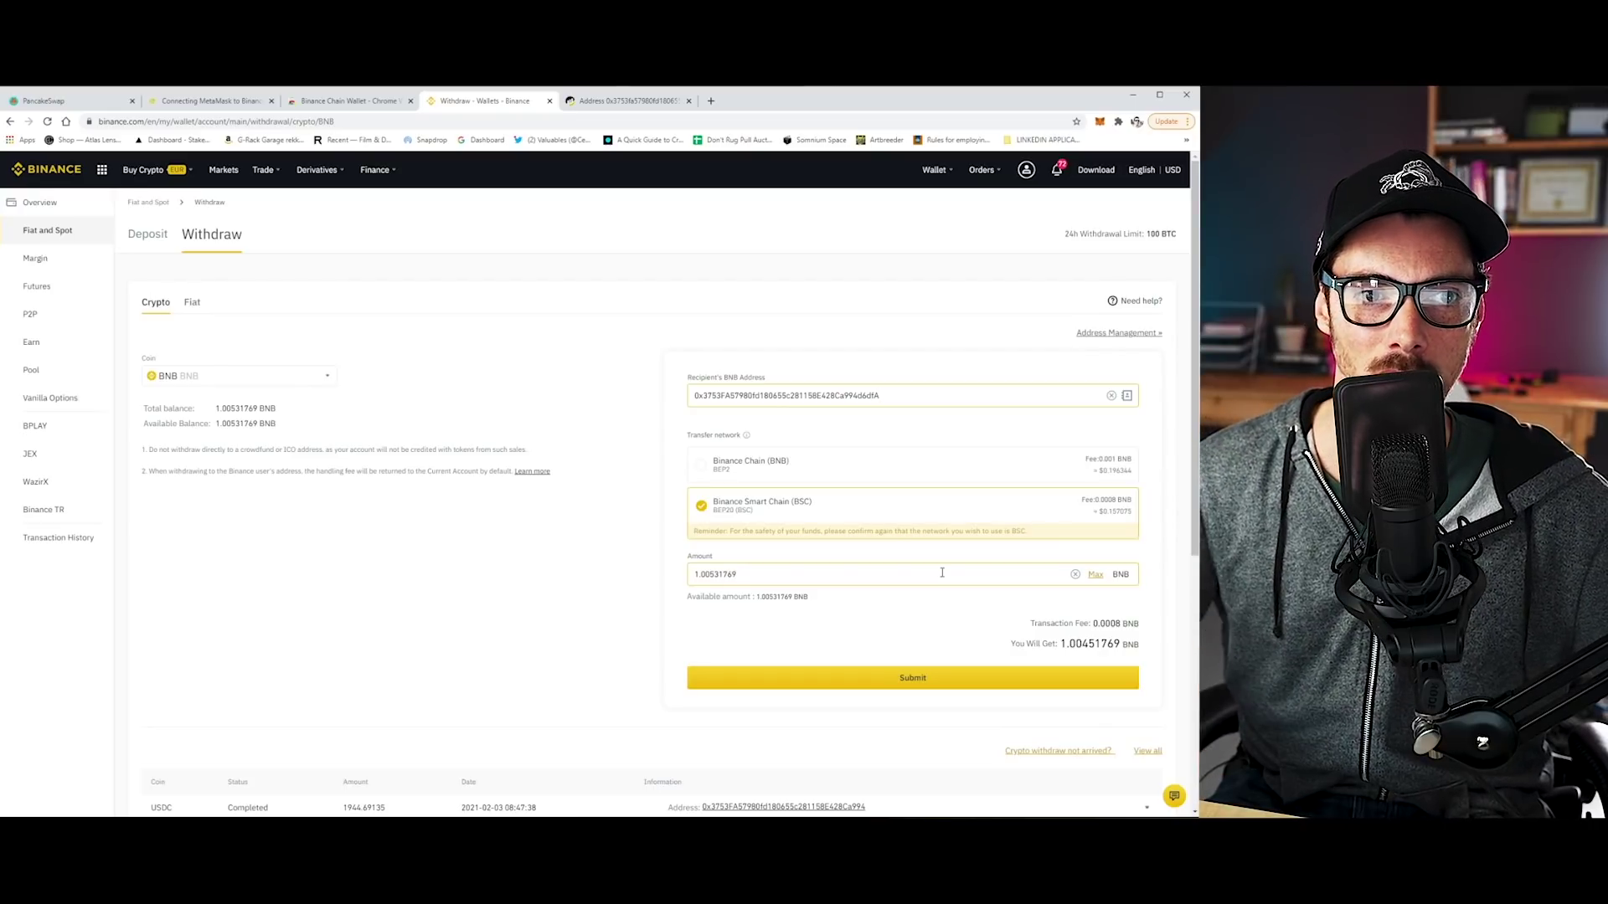
{"action": "left_click", "coordinate": [321, 104]}
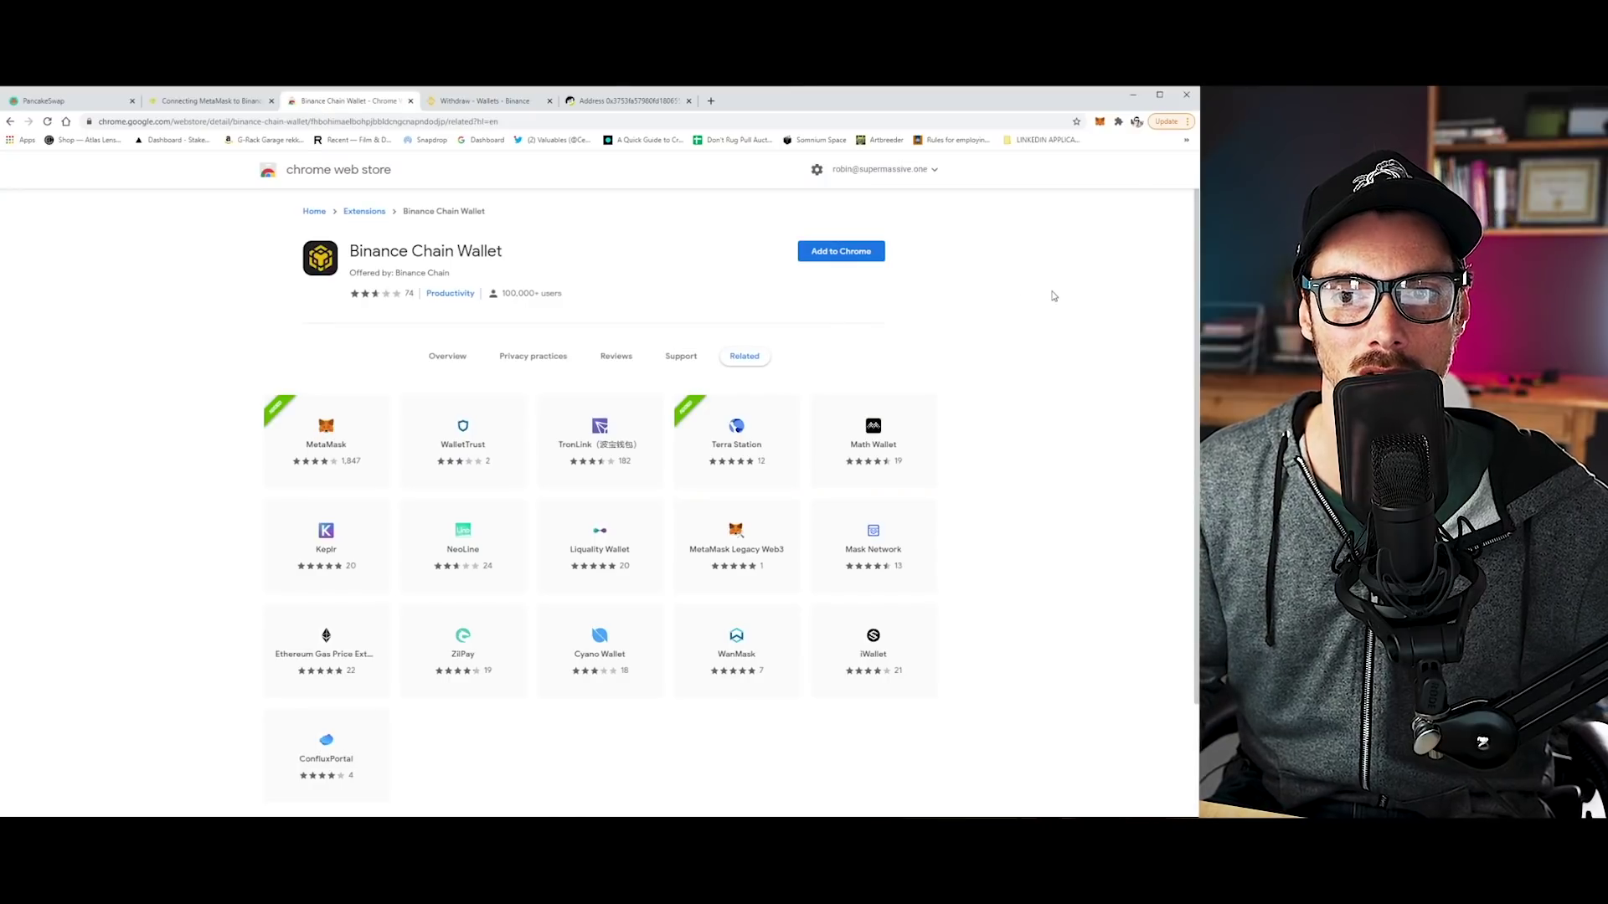
Add the Binance Chain Wallet extension to Chrome.
{"action": "left_click", "coordinate": [833, 252]}
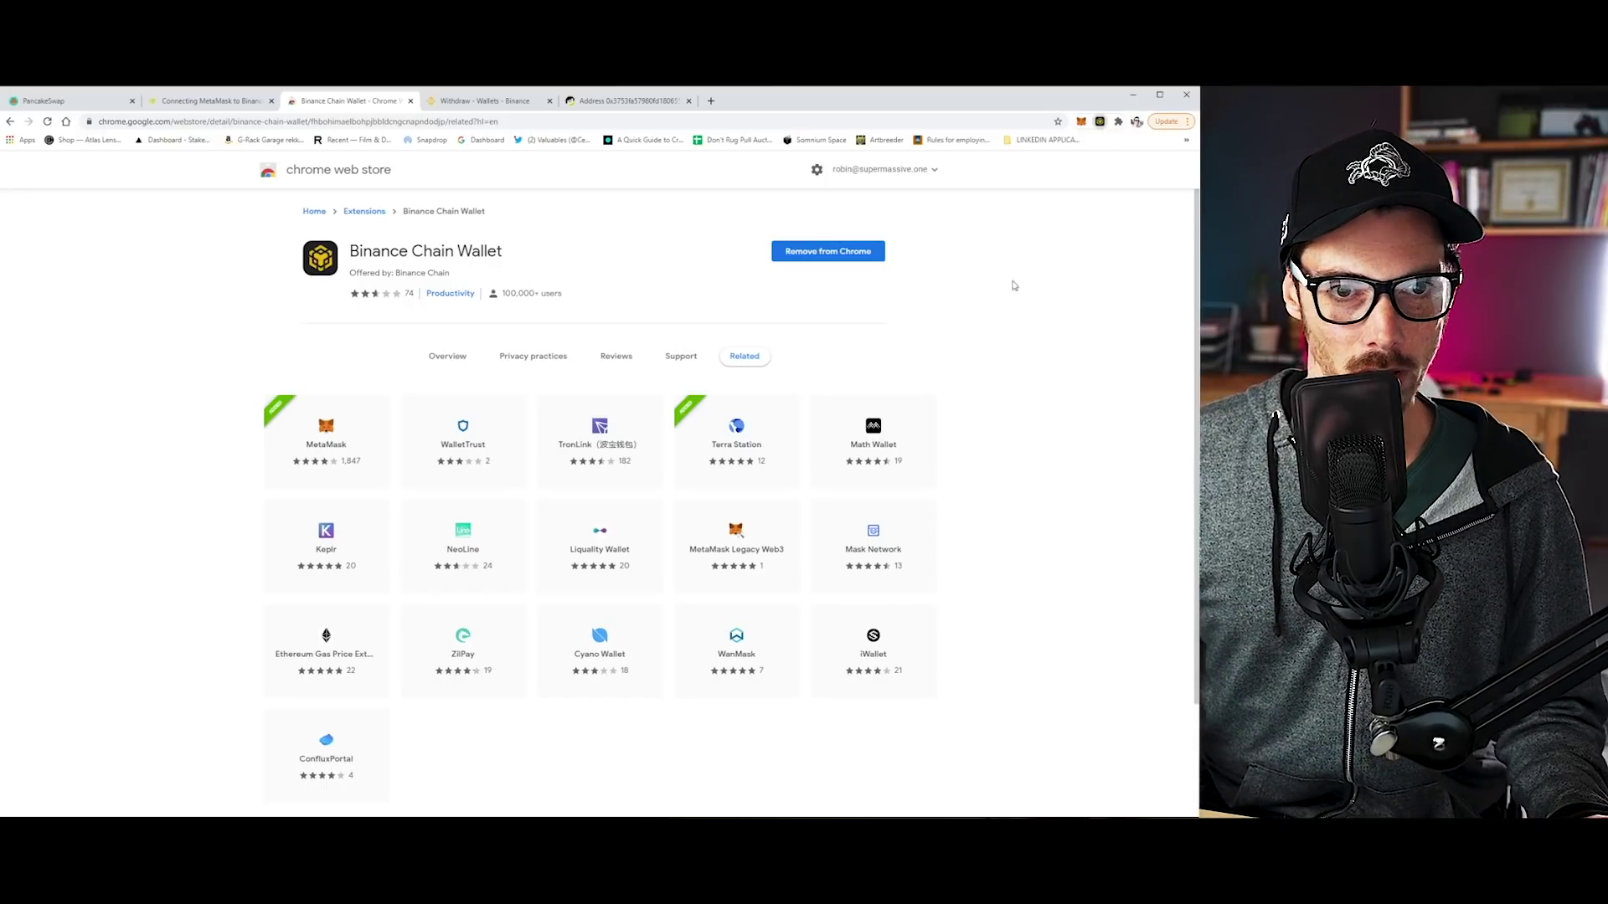
Submit the BNB withdrawal form and begin entering the e-mail verification code.
{"action": "left_click", "coordinate": [484, 102]}
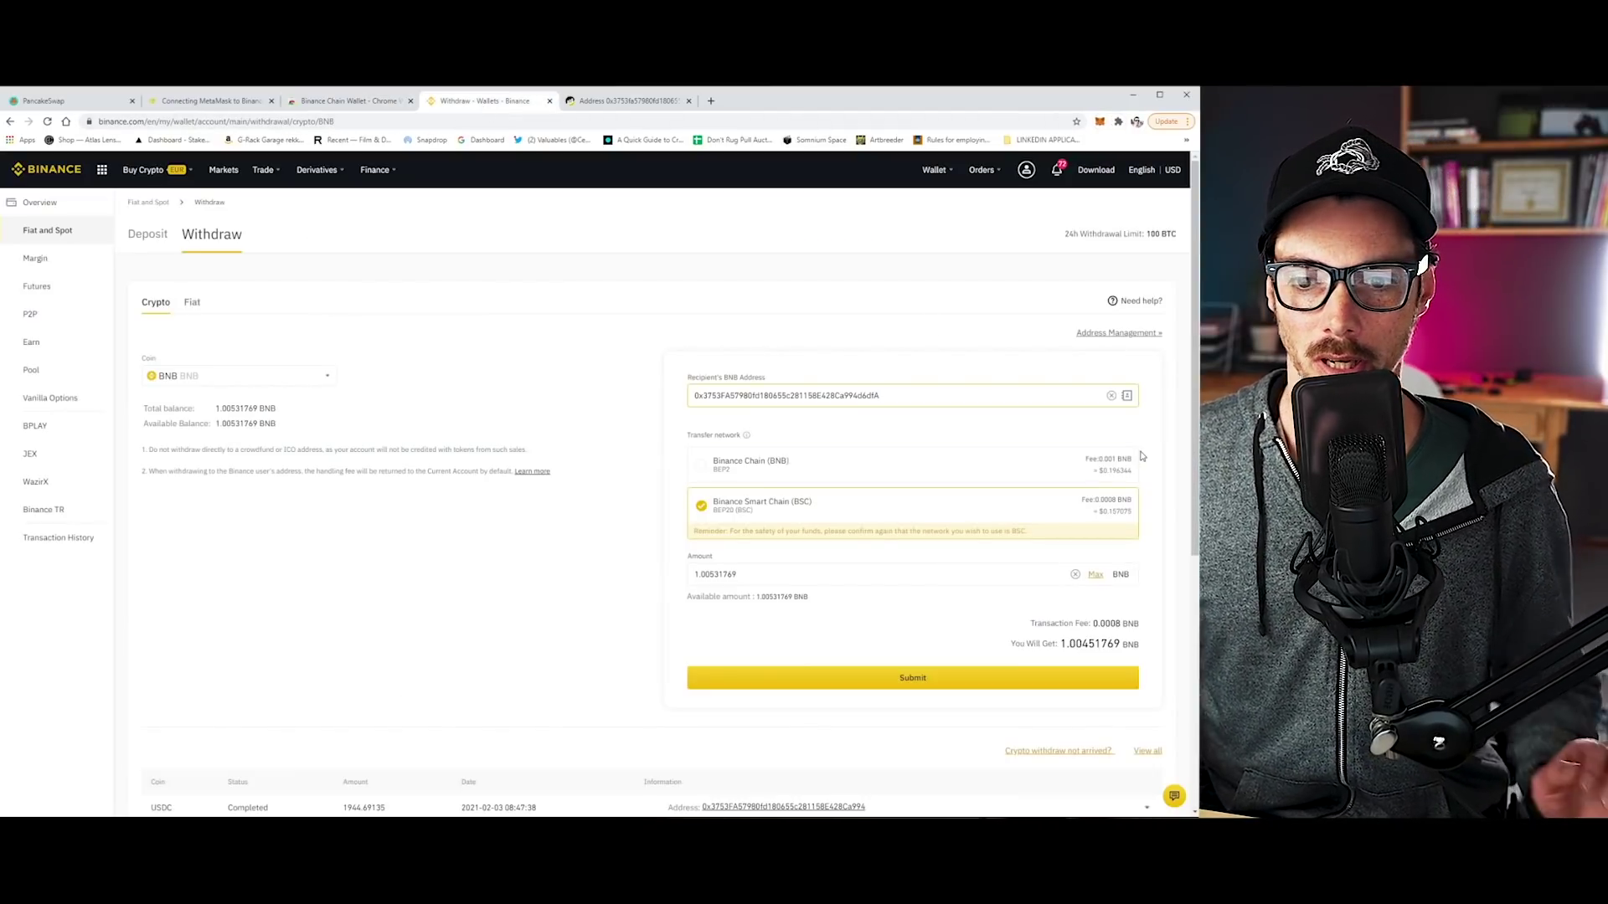
{"action": "left_click", "coordinate": [917, 679]}
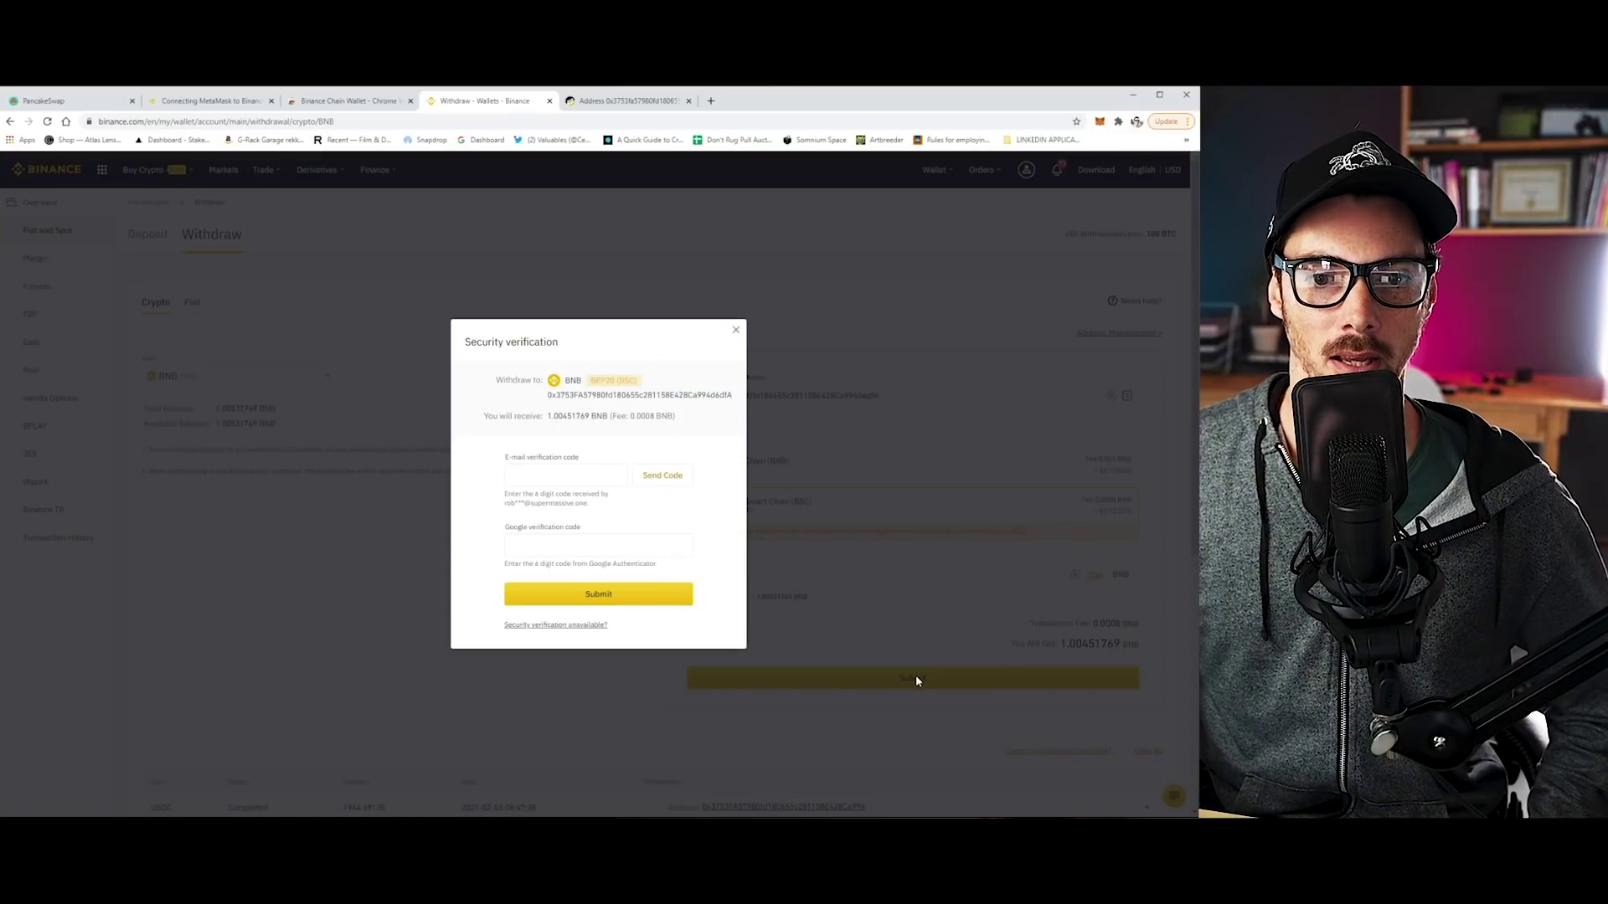
{"action": "left_click", "coordinate": [555, 481]}
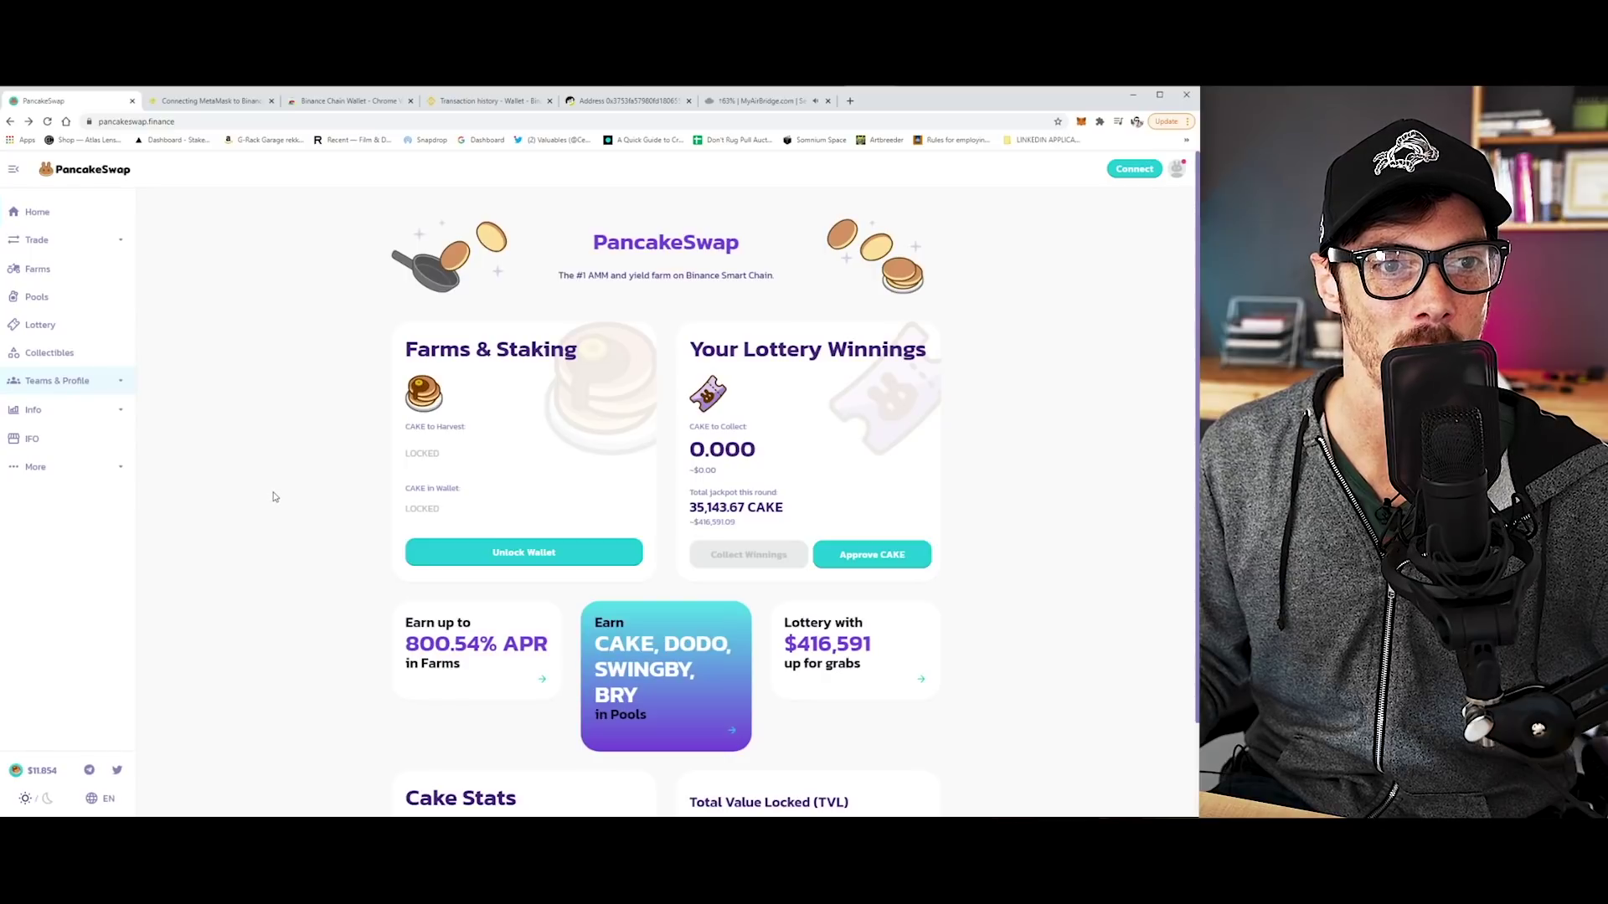
{"action": "scroll", "coordinate": [290, 510], "scroll_direction": "down", "scroll_amount": 1}
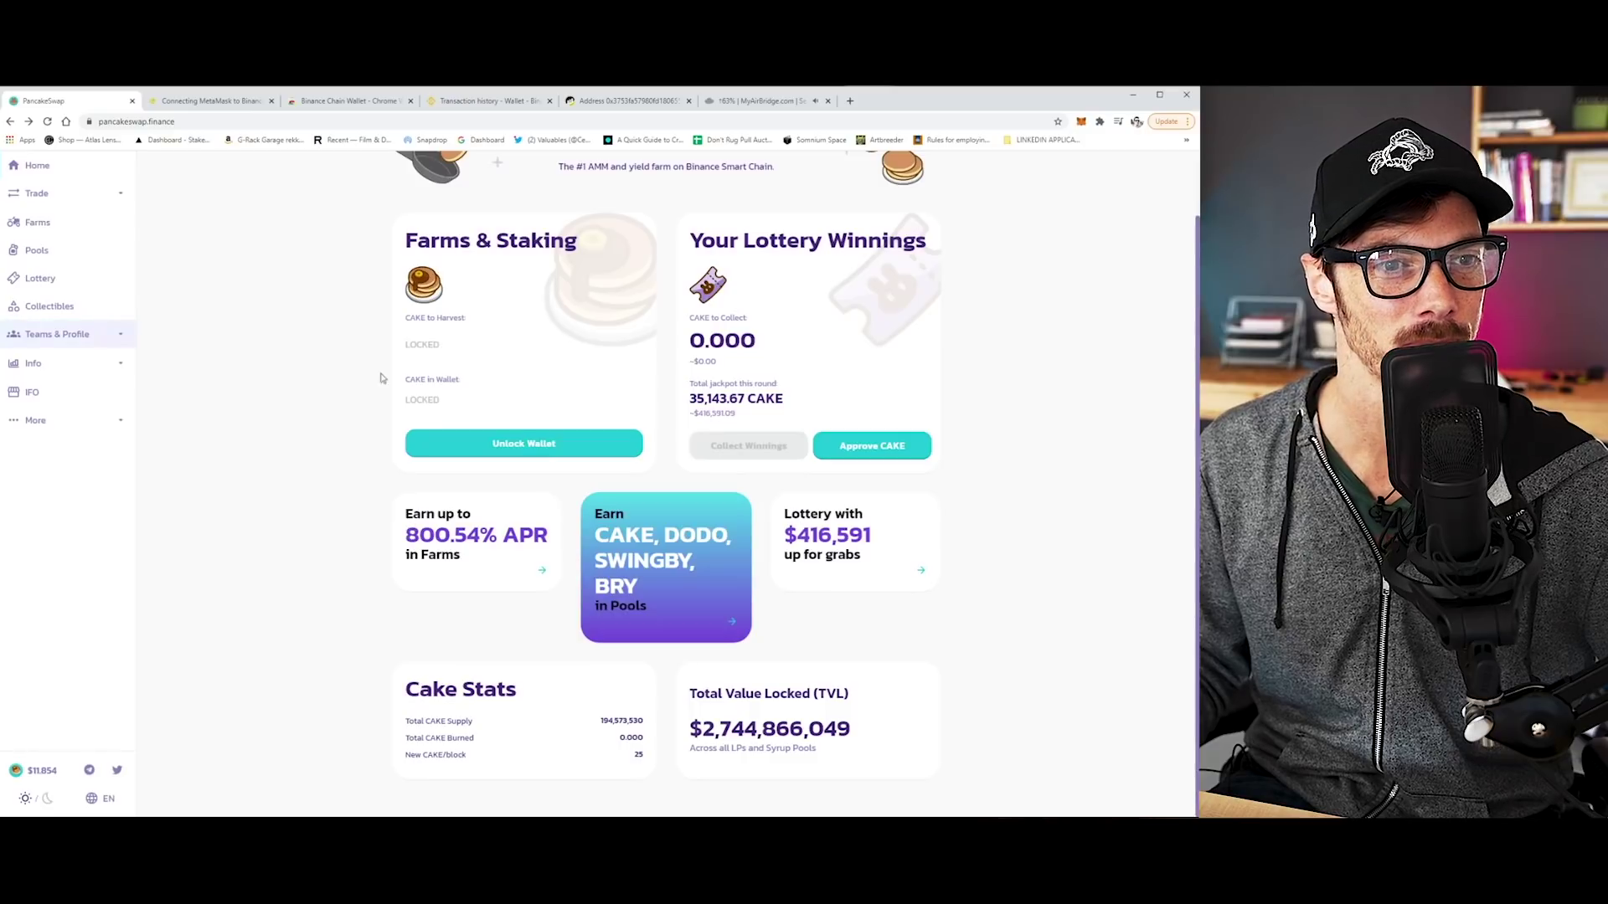
{"action": "scroll", "coordinate": [301, 435], "scroll_direction": "up", "scroll_amount": 2}
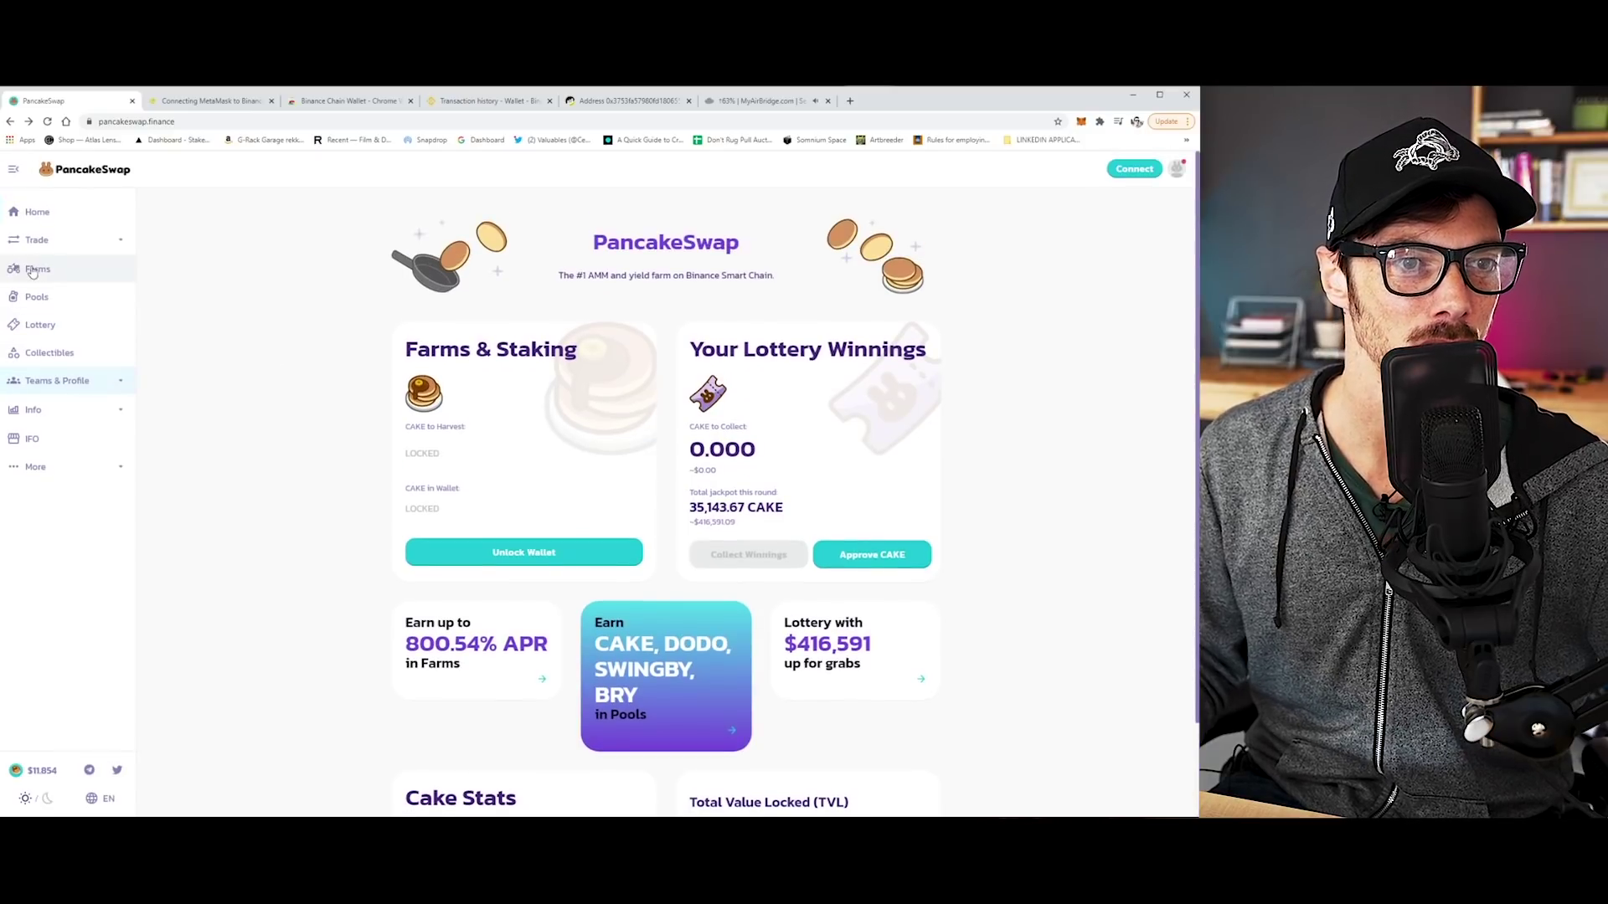
Go to the PancakeSwap Exchange and enter 1 BNB as the amount to swap.
{"action": "left_click", "coordinate": [36, 240]}
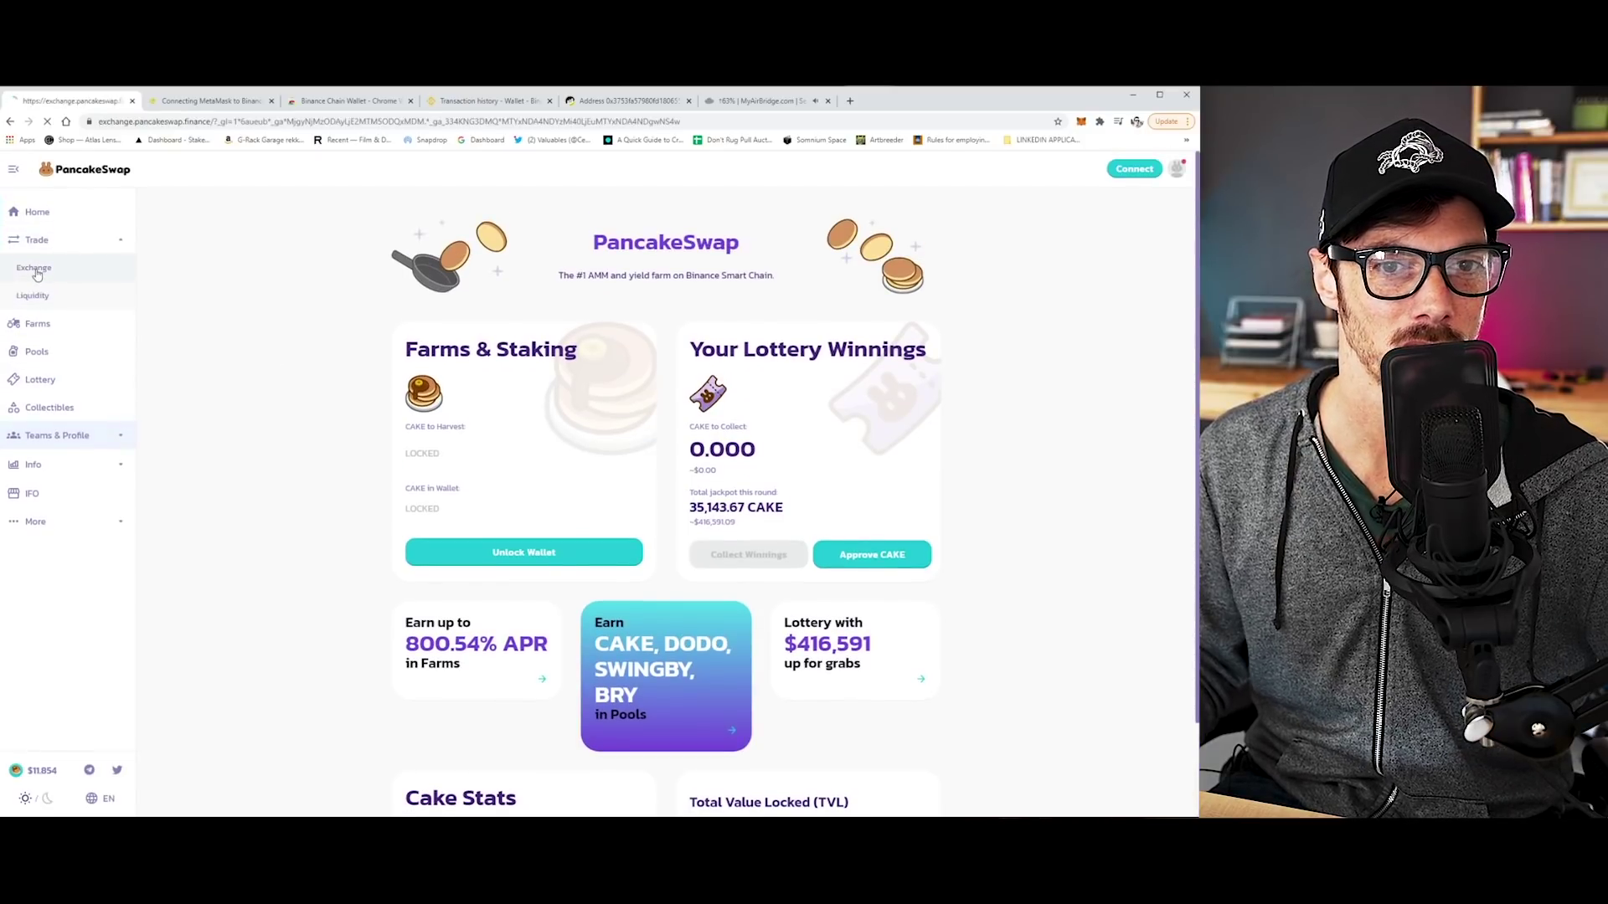
{"action": "left_click", "coordinate": [37, 273]}
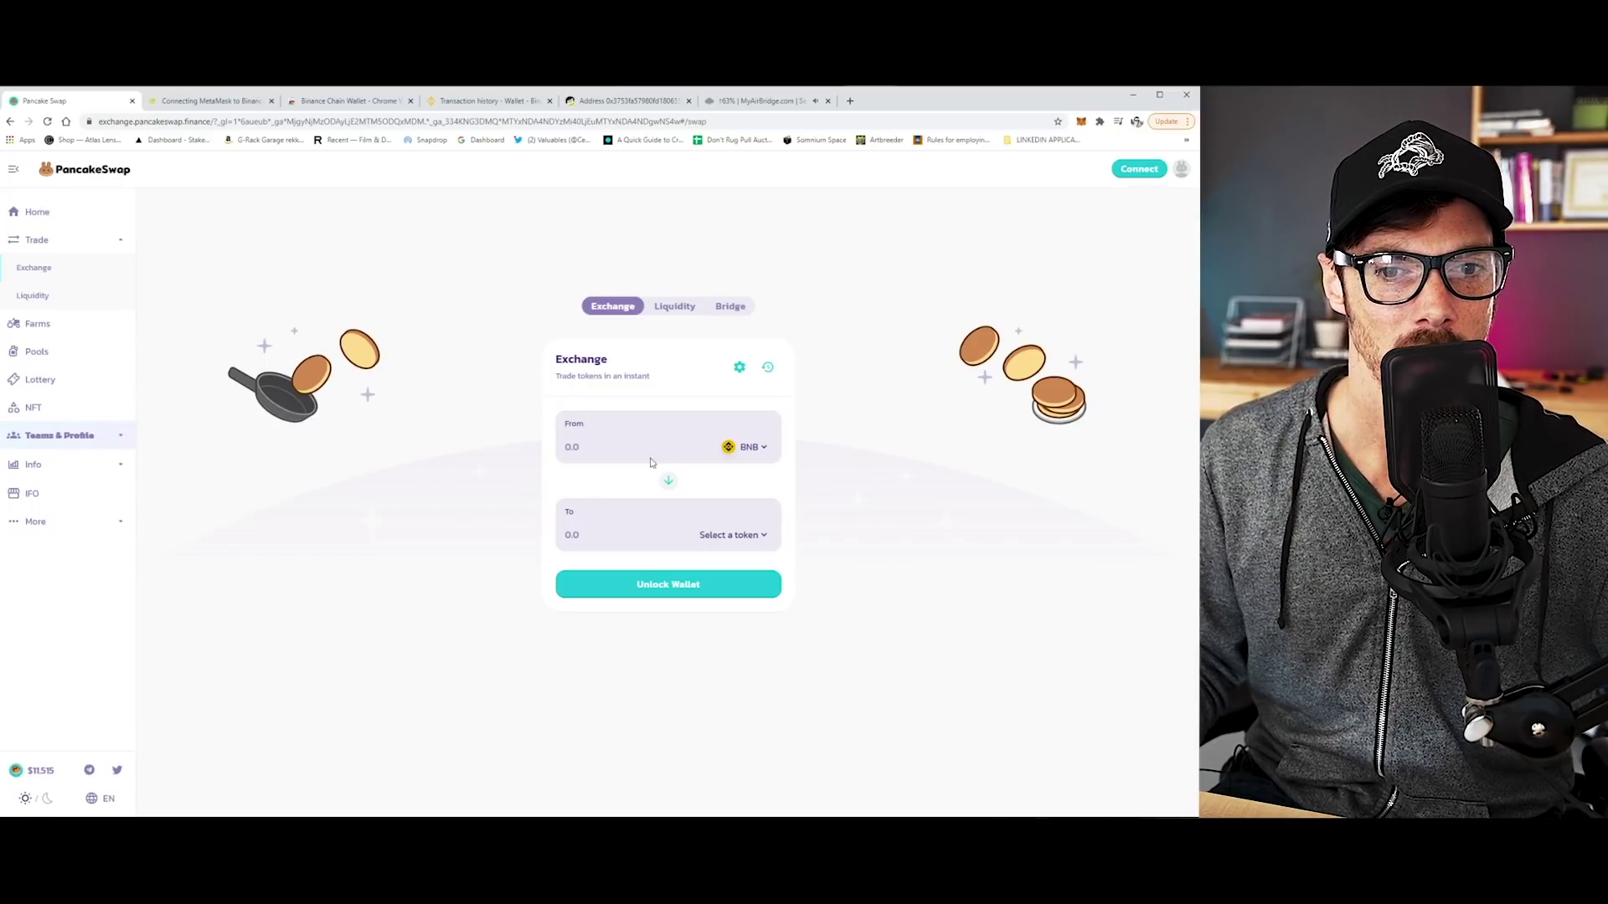
{"action": "left_click", "coordinate": [590, 448]}
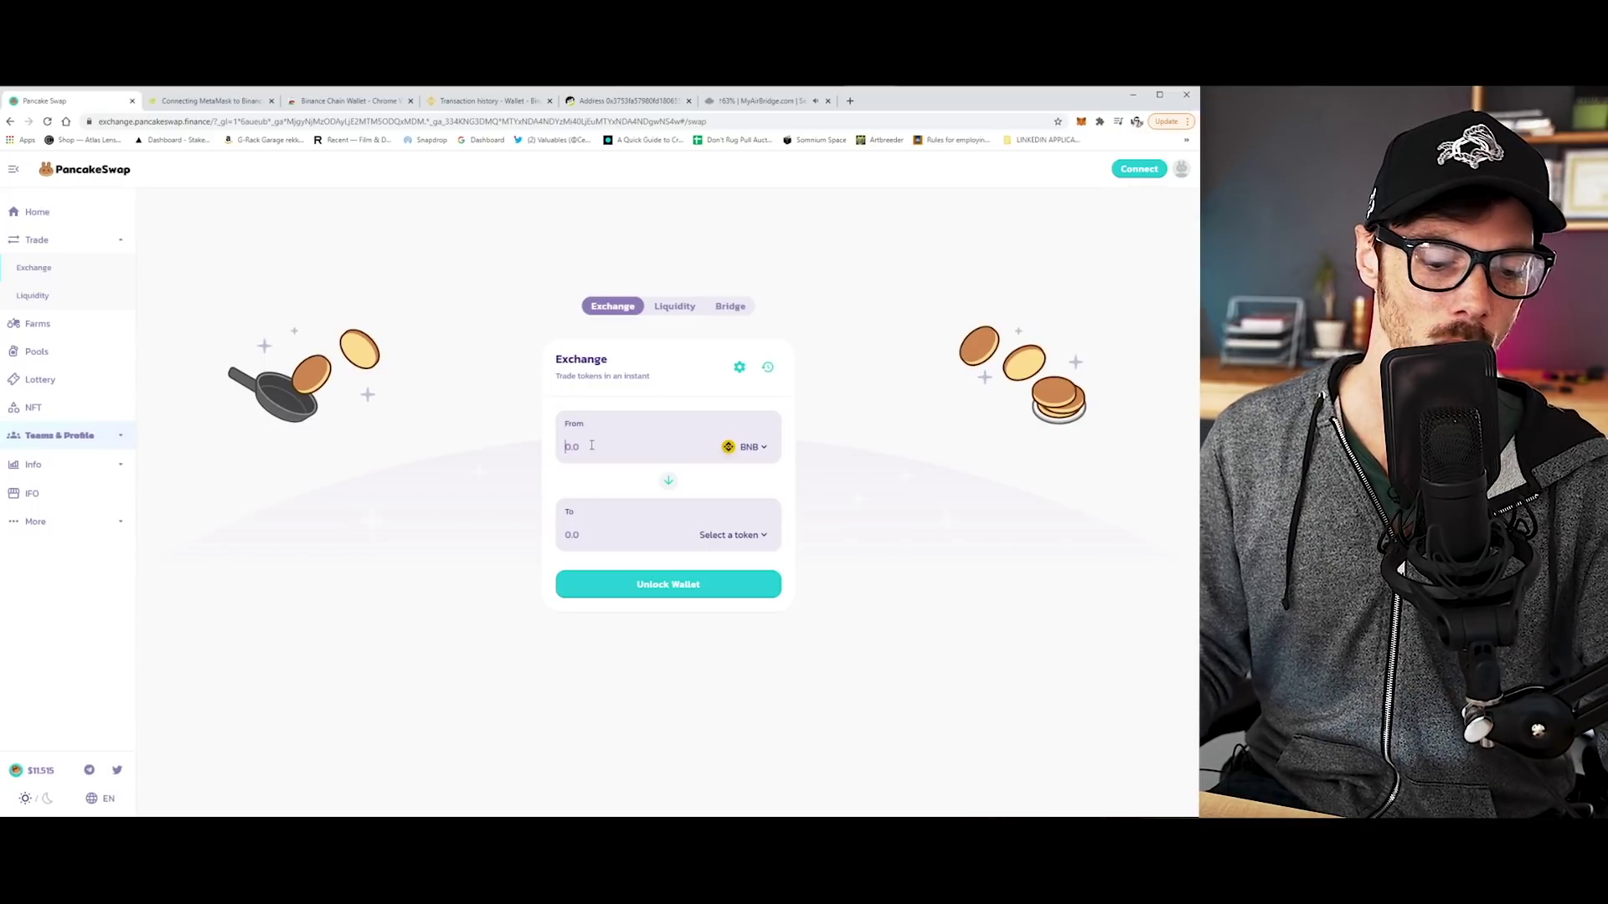
{"action": "type", "text": "1"}
Pick CAKE as the token to receive and connect the wallet.
{"action": "left_click", "coordinate": [734, 536]}
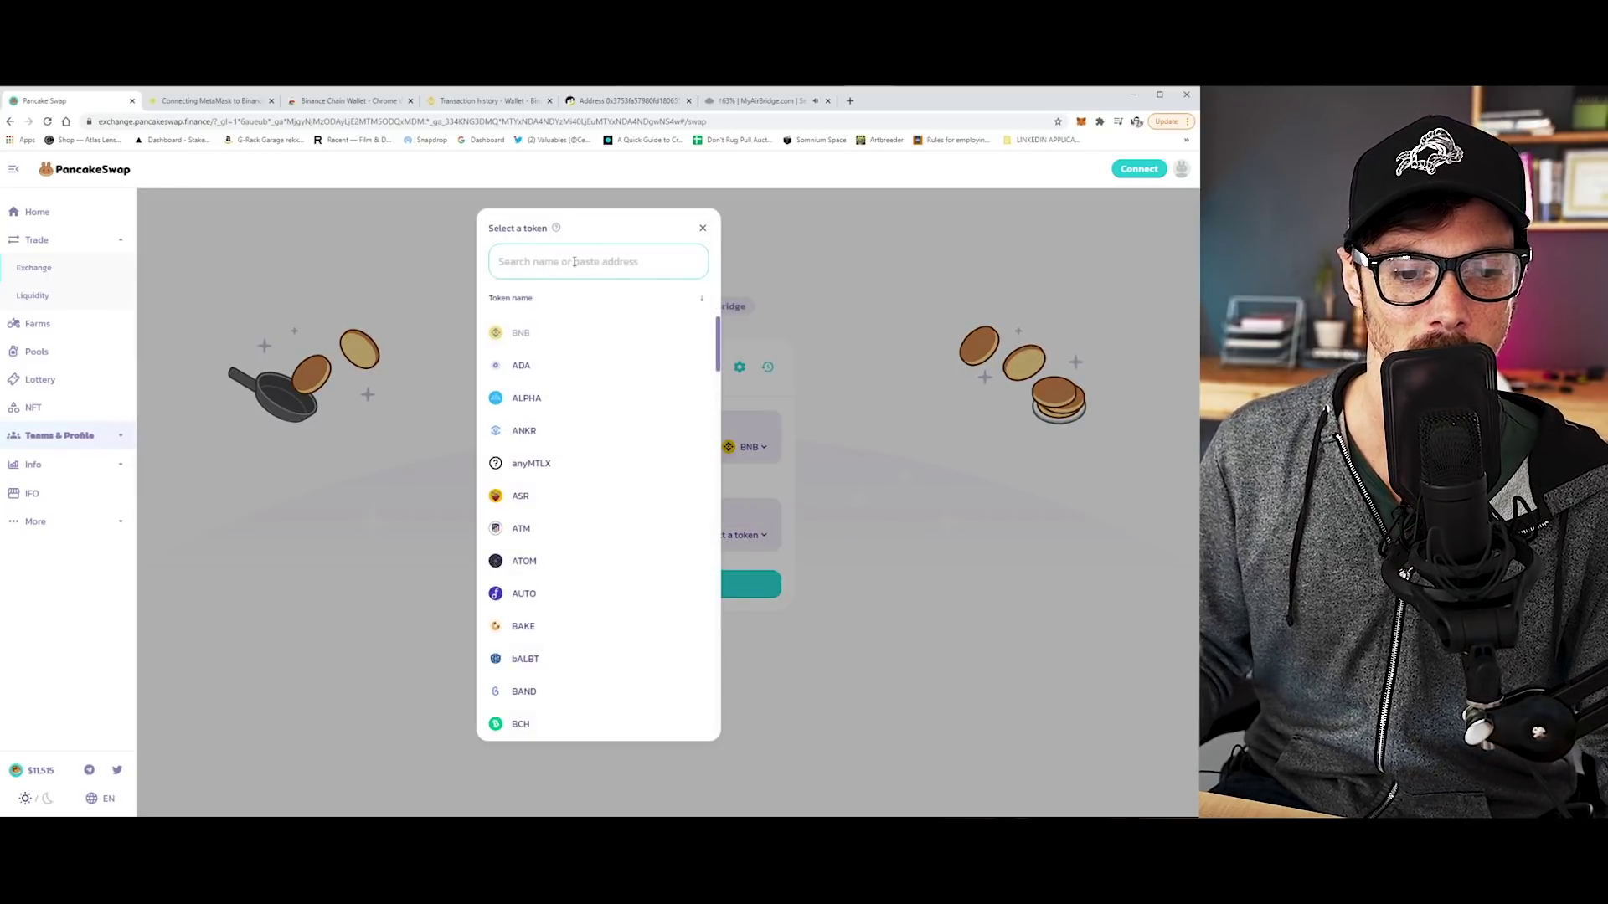
{"action": "type", "text": "cake"}
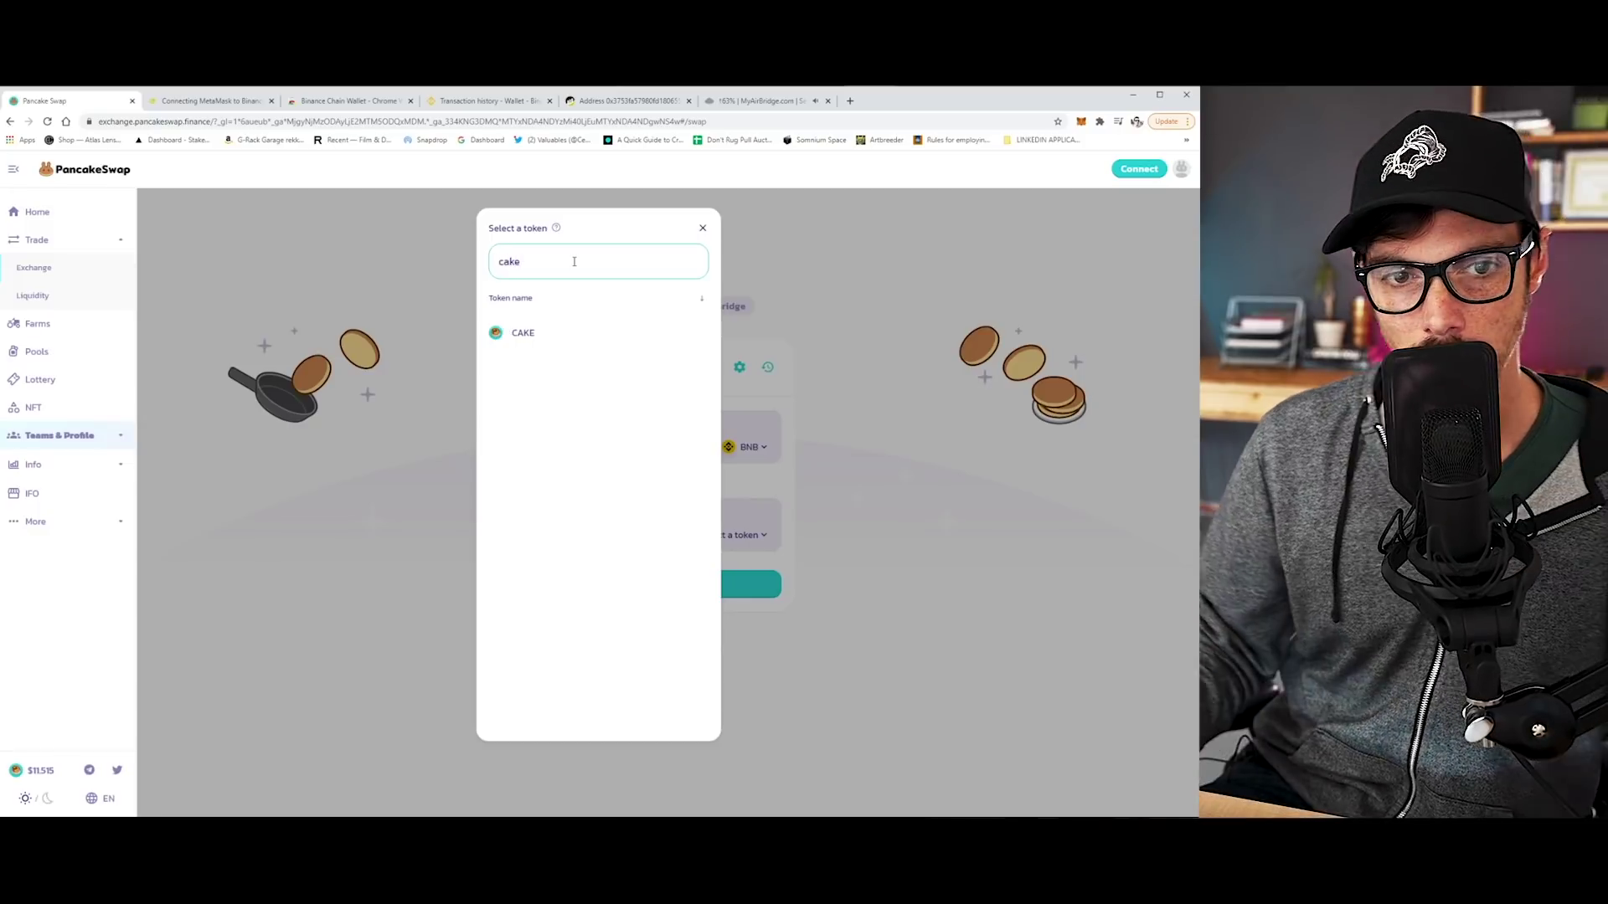
{"action": "left_click", "coordinate": [544, 338]}
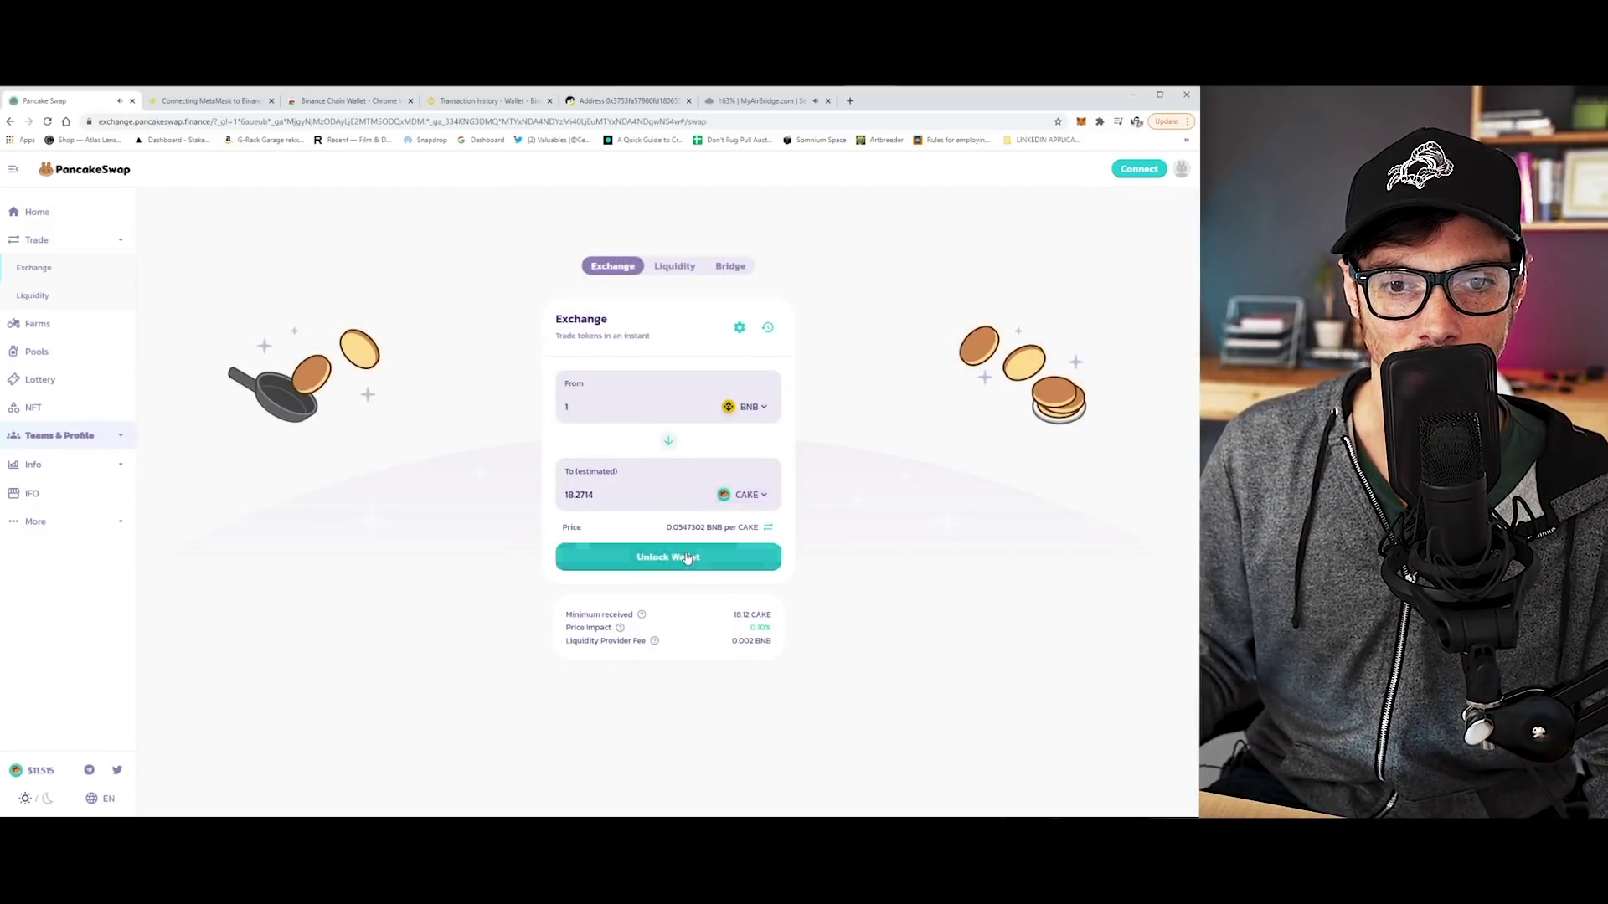
{"action": "left_click", "coordinate": [687, 557]}
Connect MetaMask and submit the 1 BNB to CAKE swap, accepting at least 18.13 CAKE.
{"action": "left_click", "coordinate": [576, 410]}
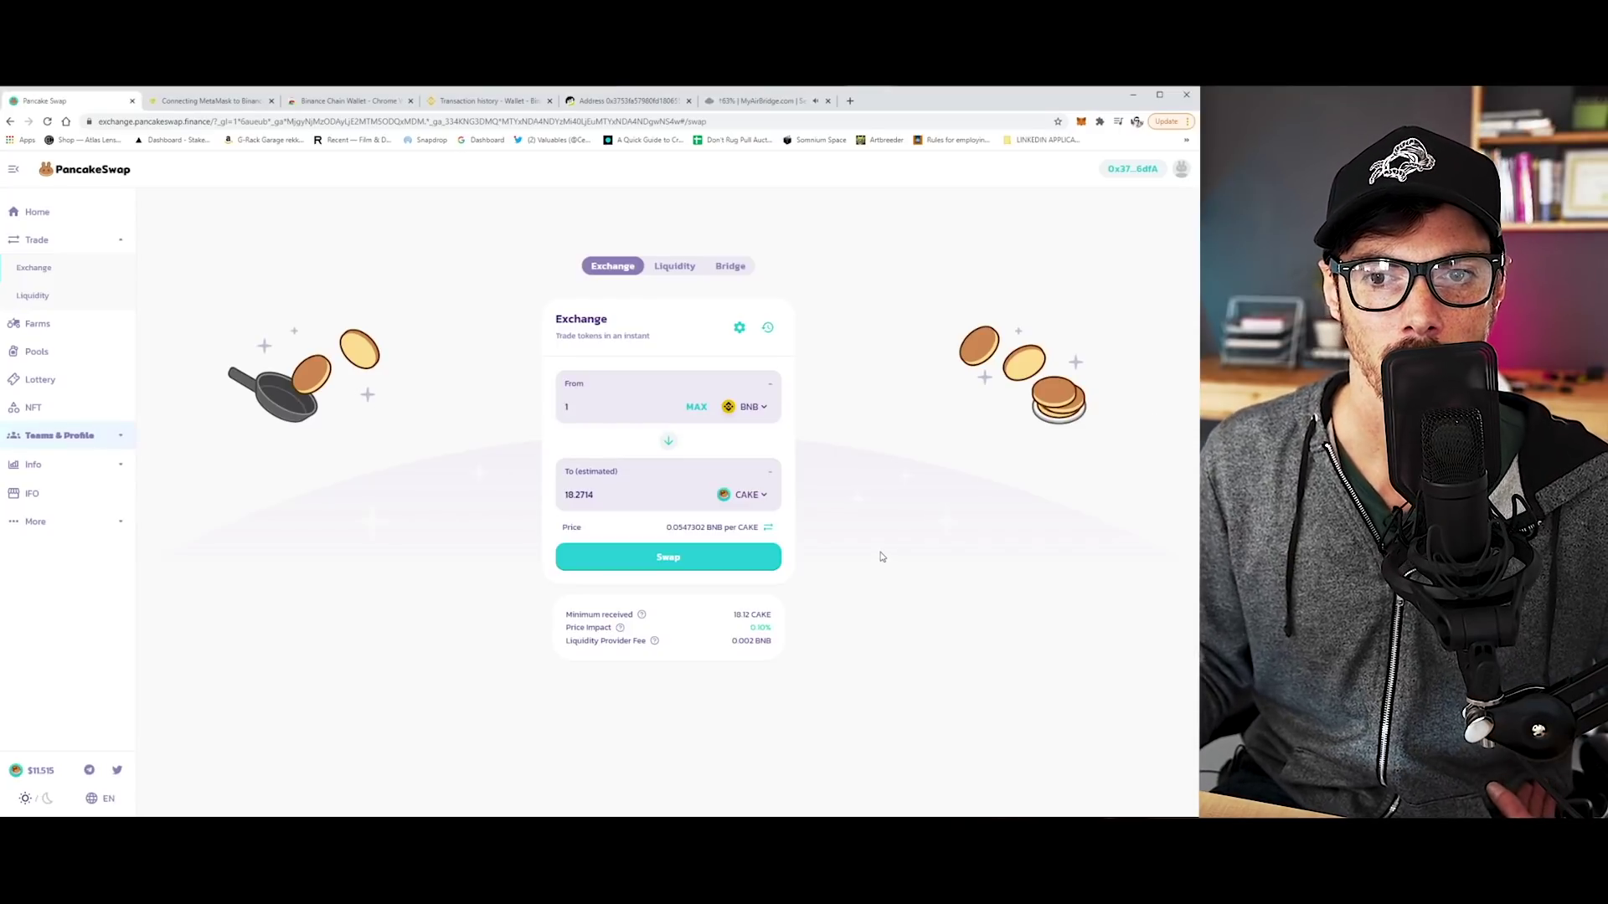
{"action": "left_click", "coordinate": [675, 559]}
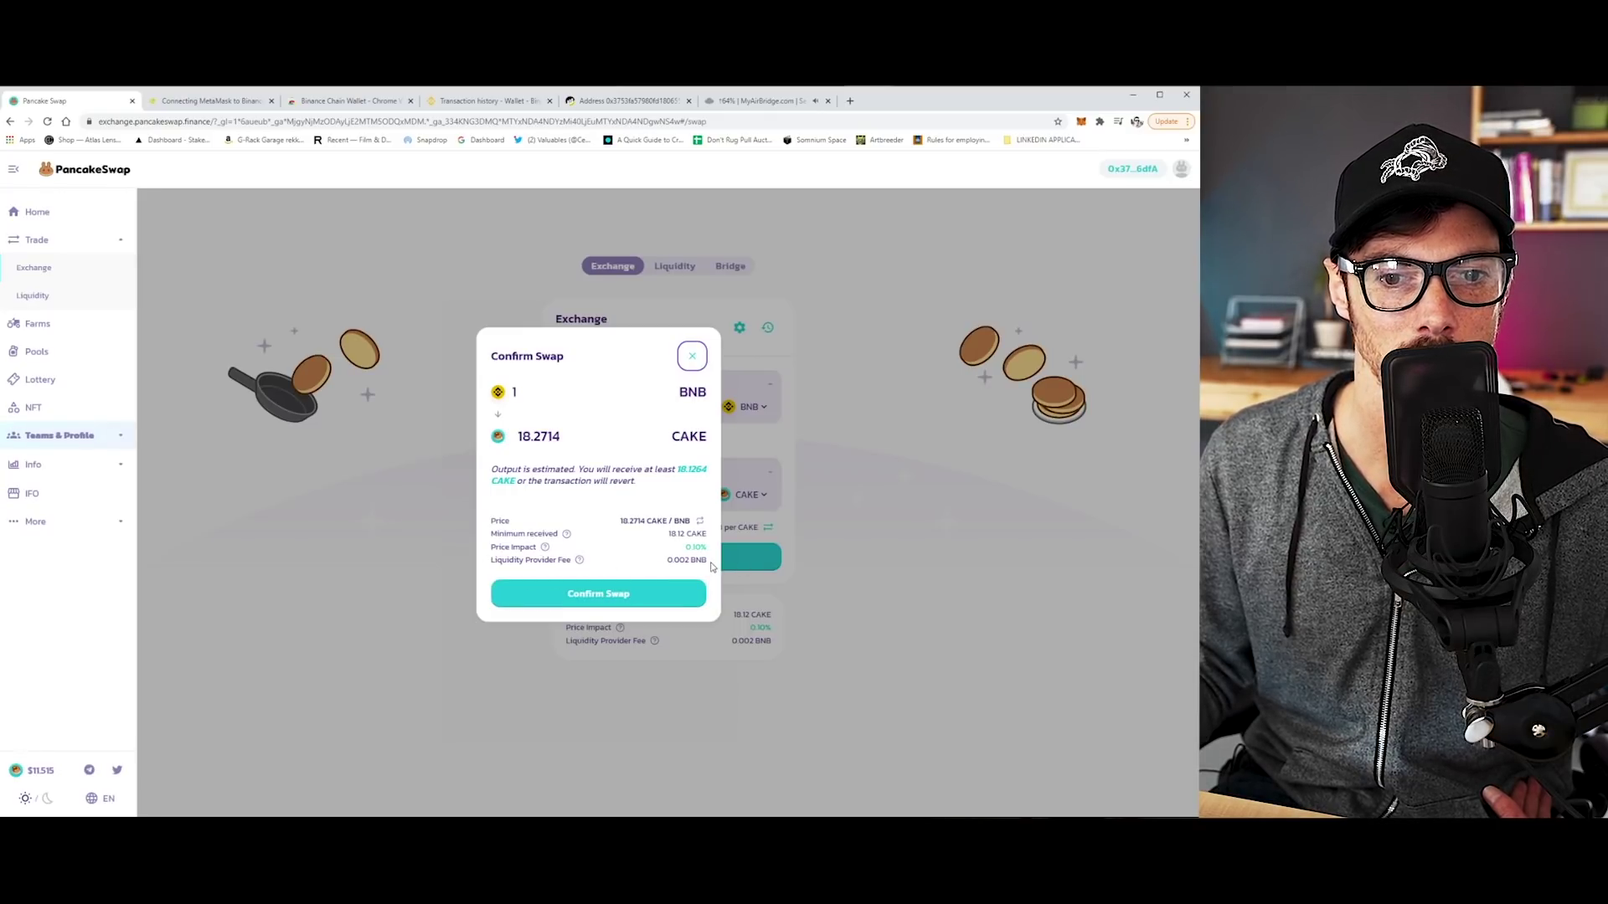
{"action": "left_click", "coordinate": [624, 596]}
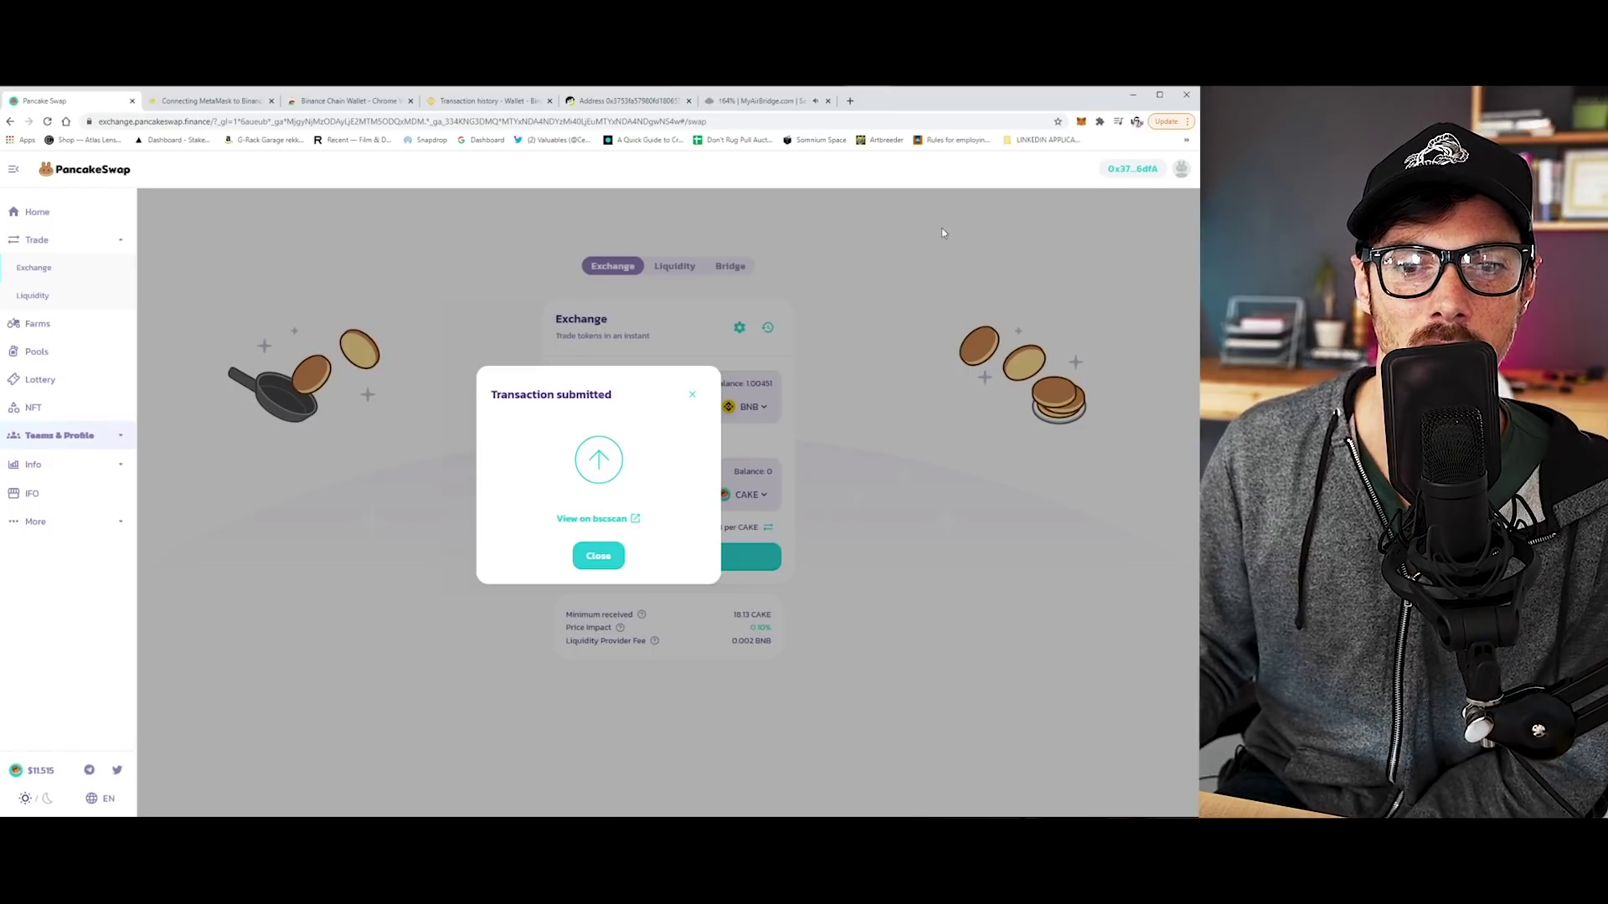
Check the swap transaction on BscScan, then close it and dismiss the 'Transaction submitted' dialog.
{"action": "left_click", "coordinate": [592, 518]}
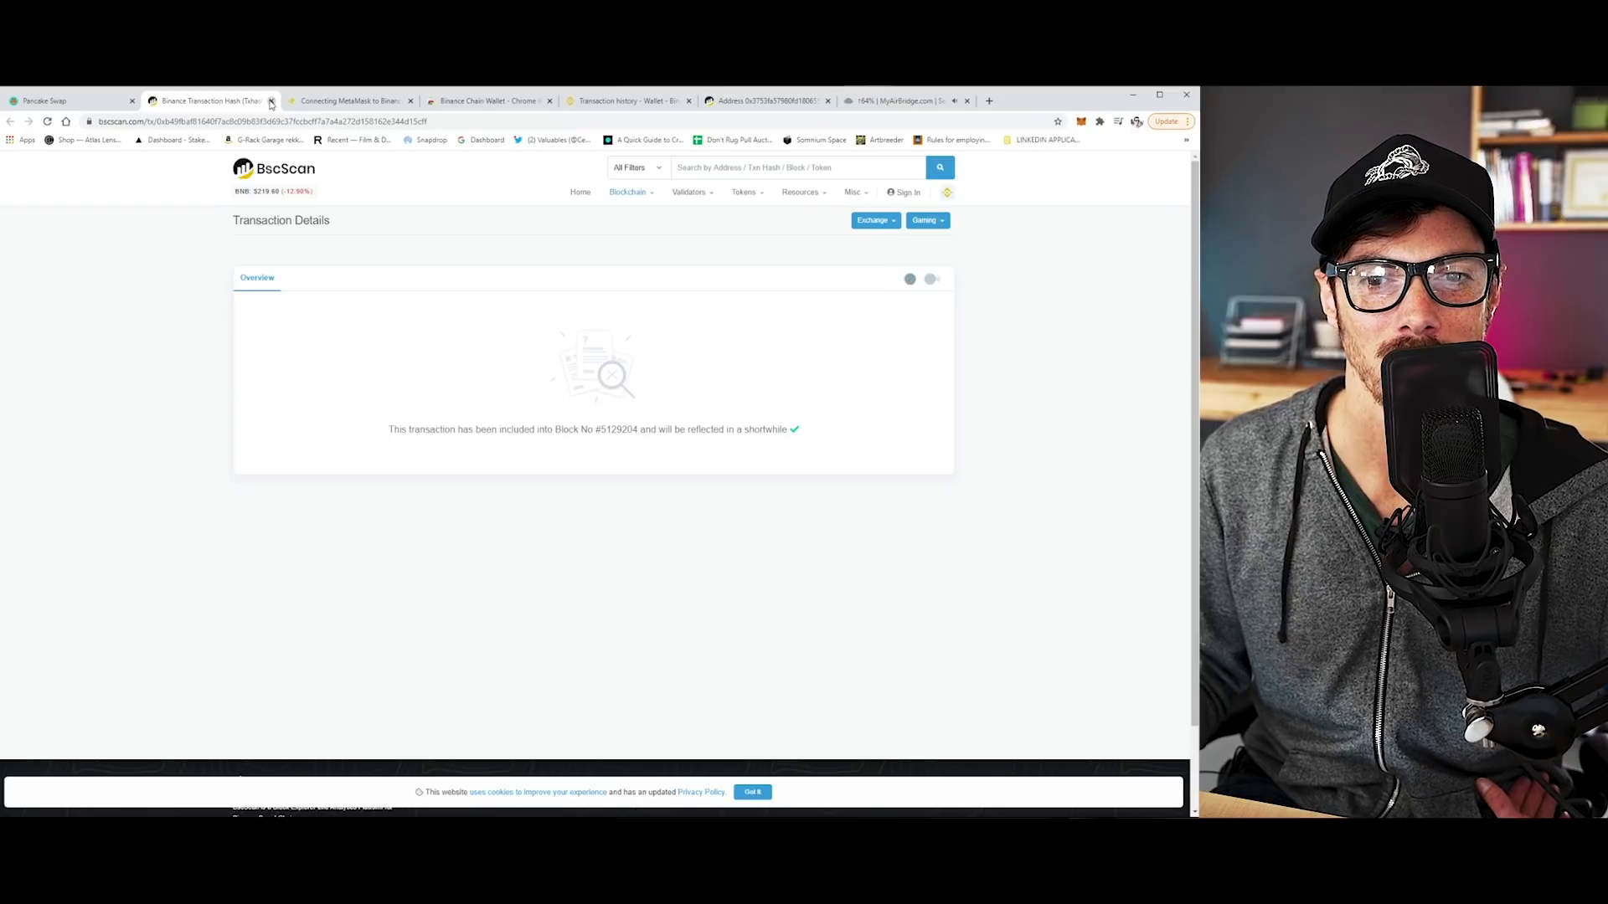
{"action": "left_click", "coordinate": [271, 102]}
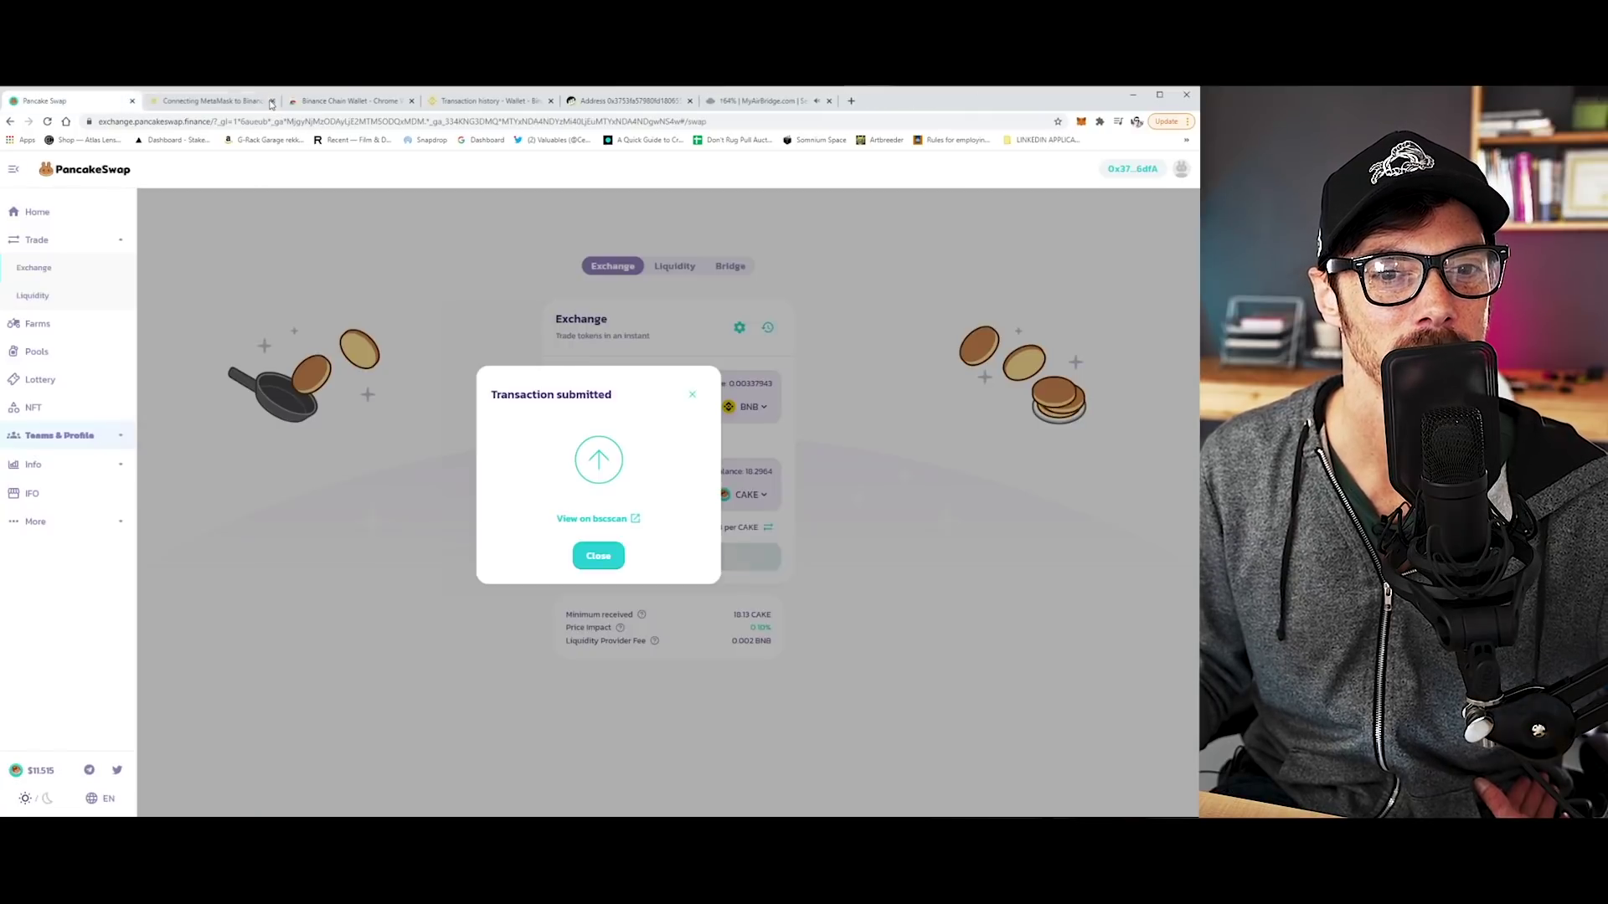
{"action": "left_click", "coordinate": [911, 574]}
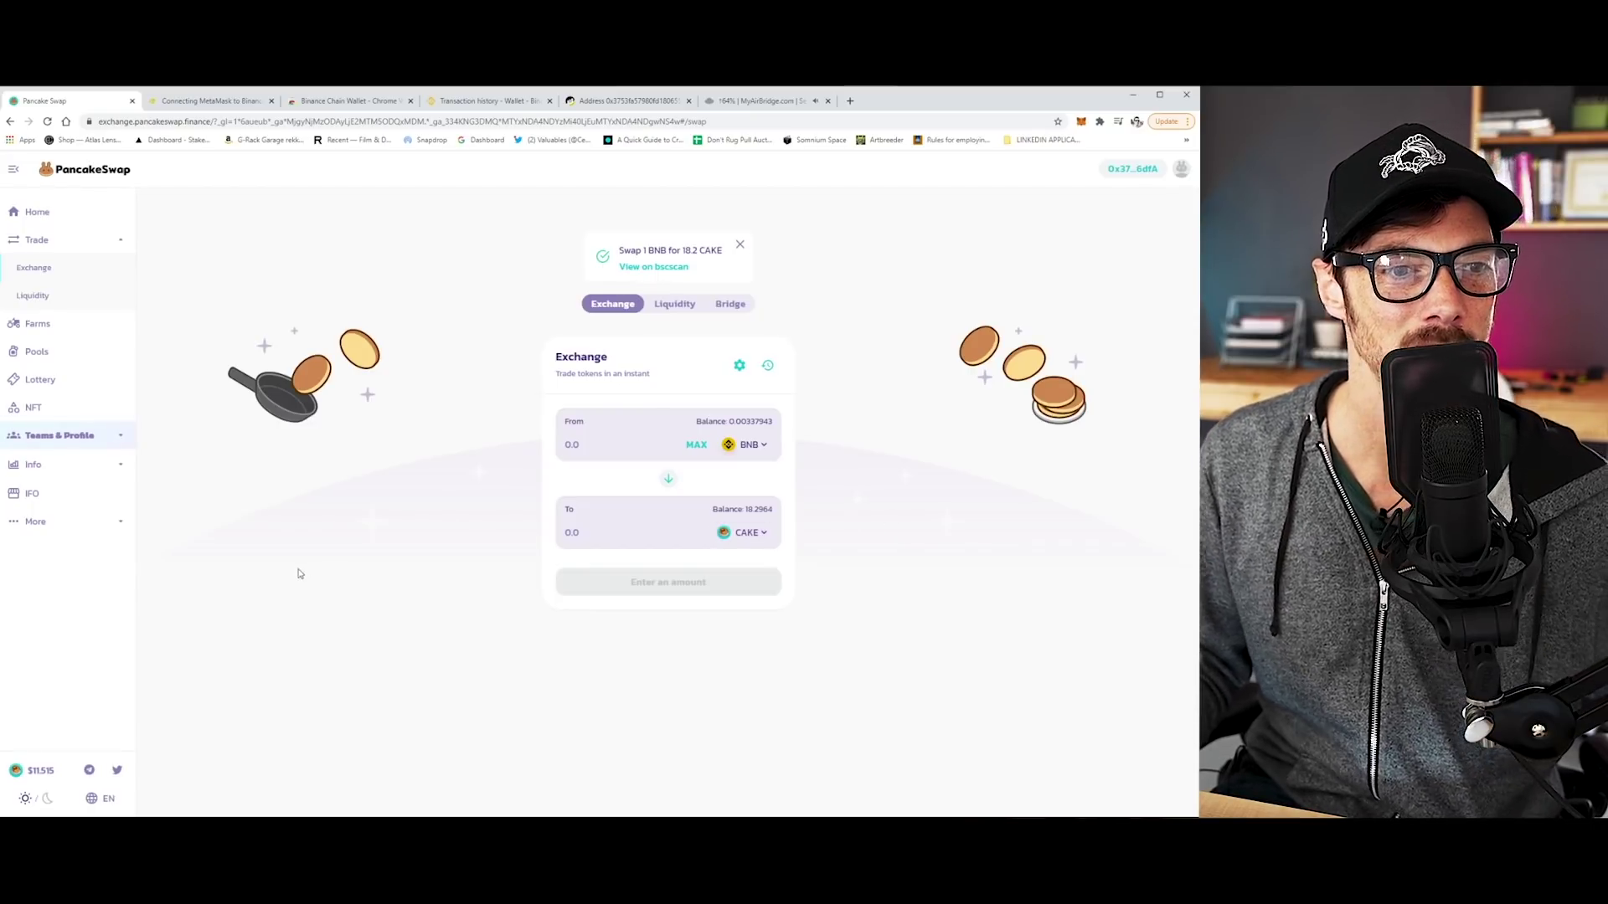
Go to PancakeSwap's Farms page and scroll over its listings.
{"action": "left_click", "coordinate": [35, 325]}
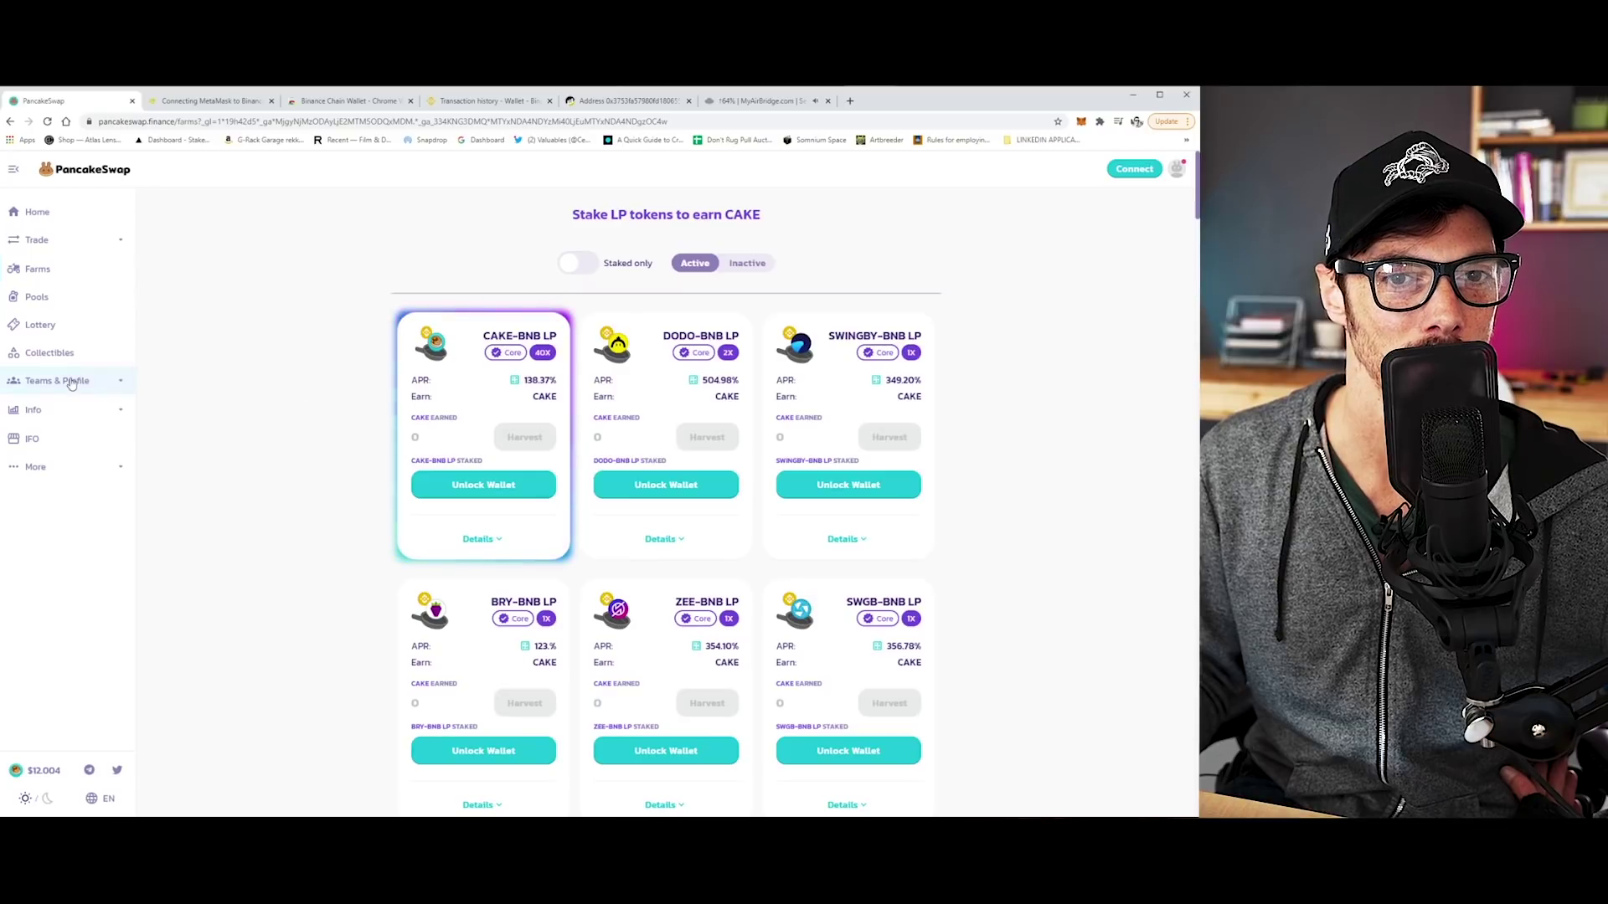
{"action": "scroll", "coordinate": [300, 444], "scroll_direction": "down", "scroll_amount": 4}
{"action": "scroll", "coordinate": [301, 447], "scroll_direction": "up", "scroll_amount": 4}
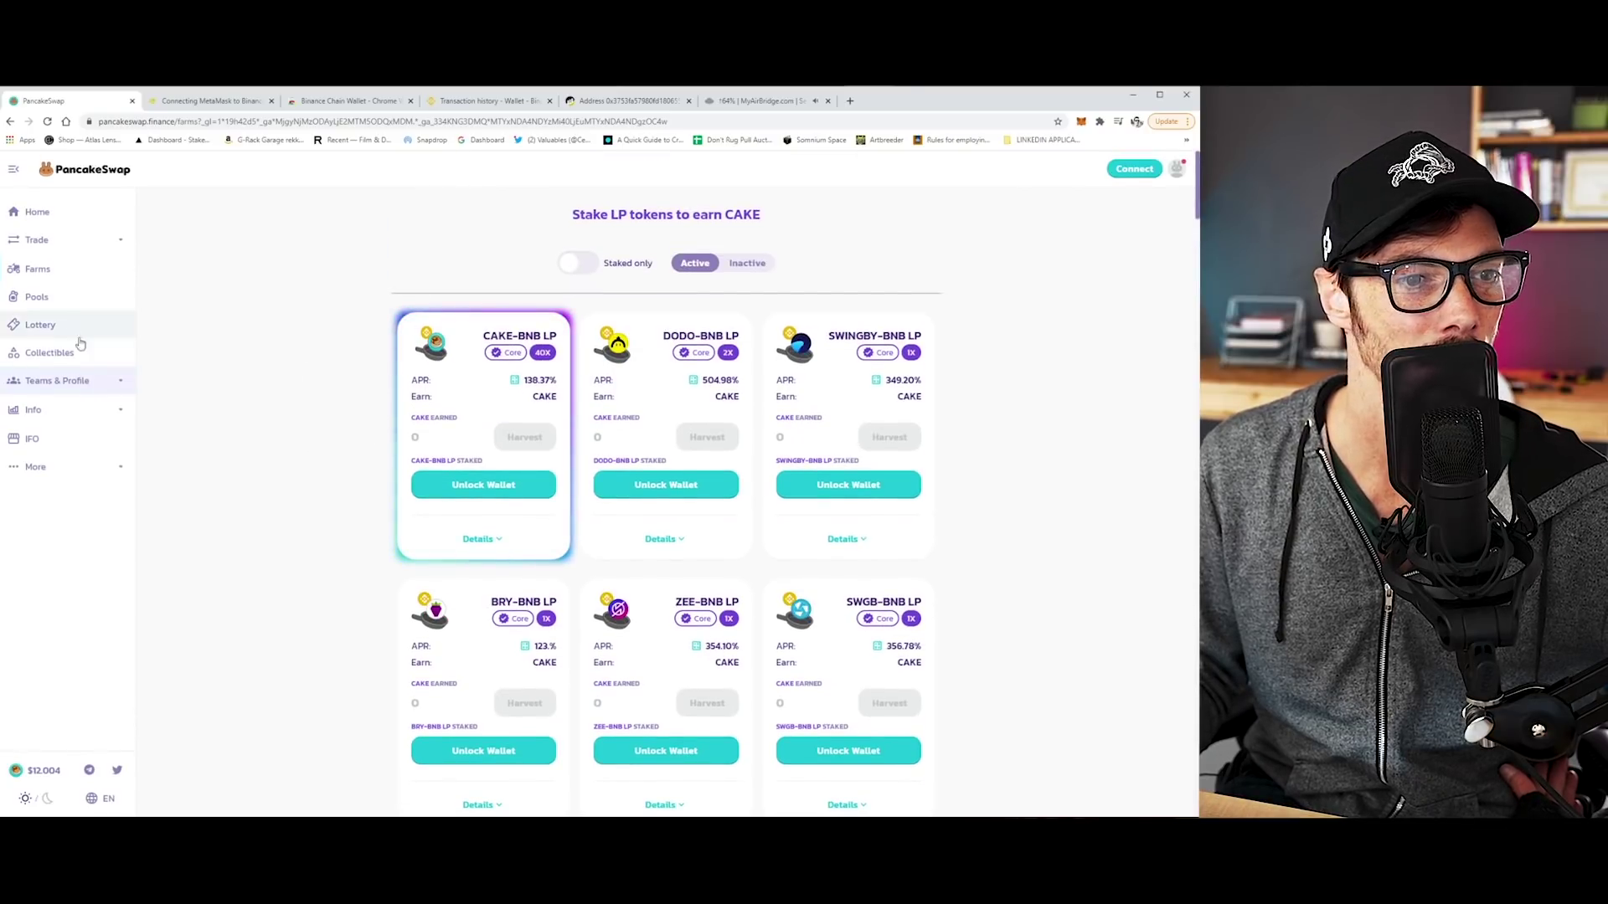
Open Pools and browse the Syrup Pool cards, including the CAKE Pool at 144.10% APR.
{"action": "left_click", "coordinate": [44, 268]}
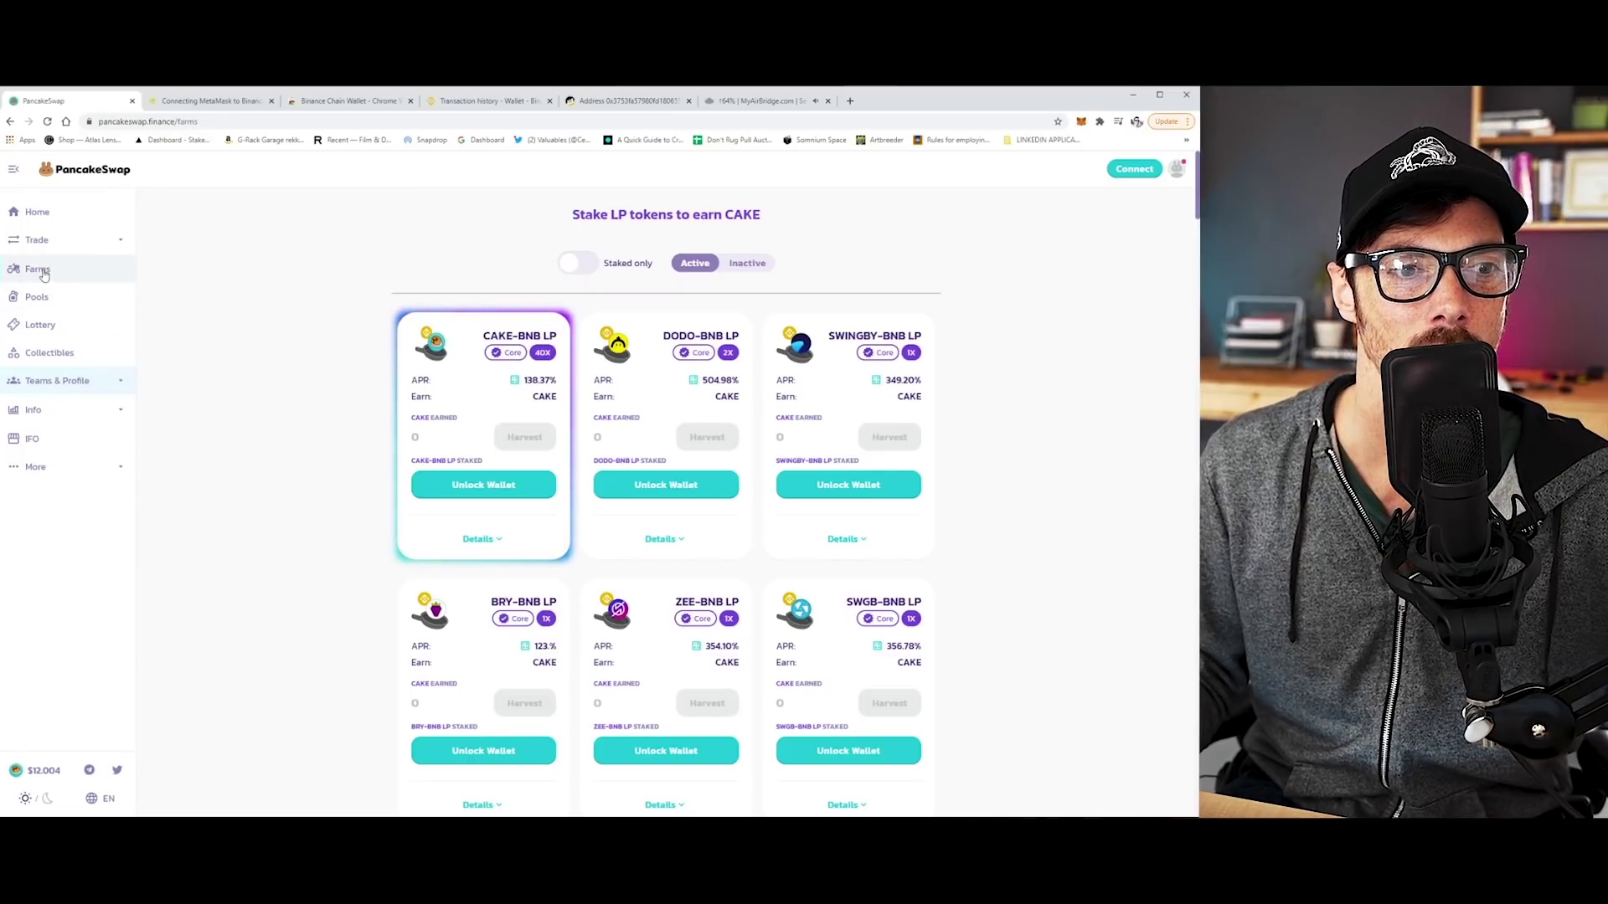
{"action": "left_click", "coordinate": [37, 297]}
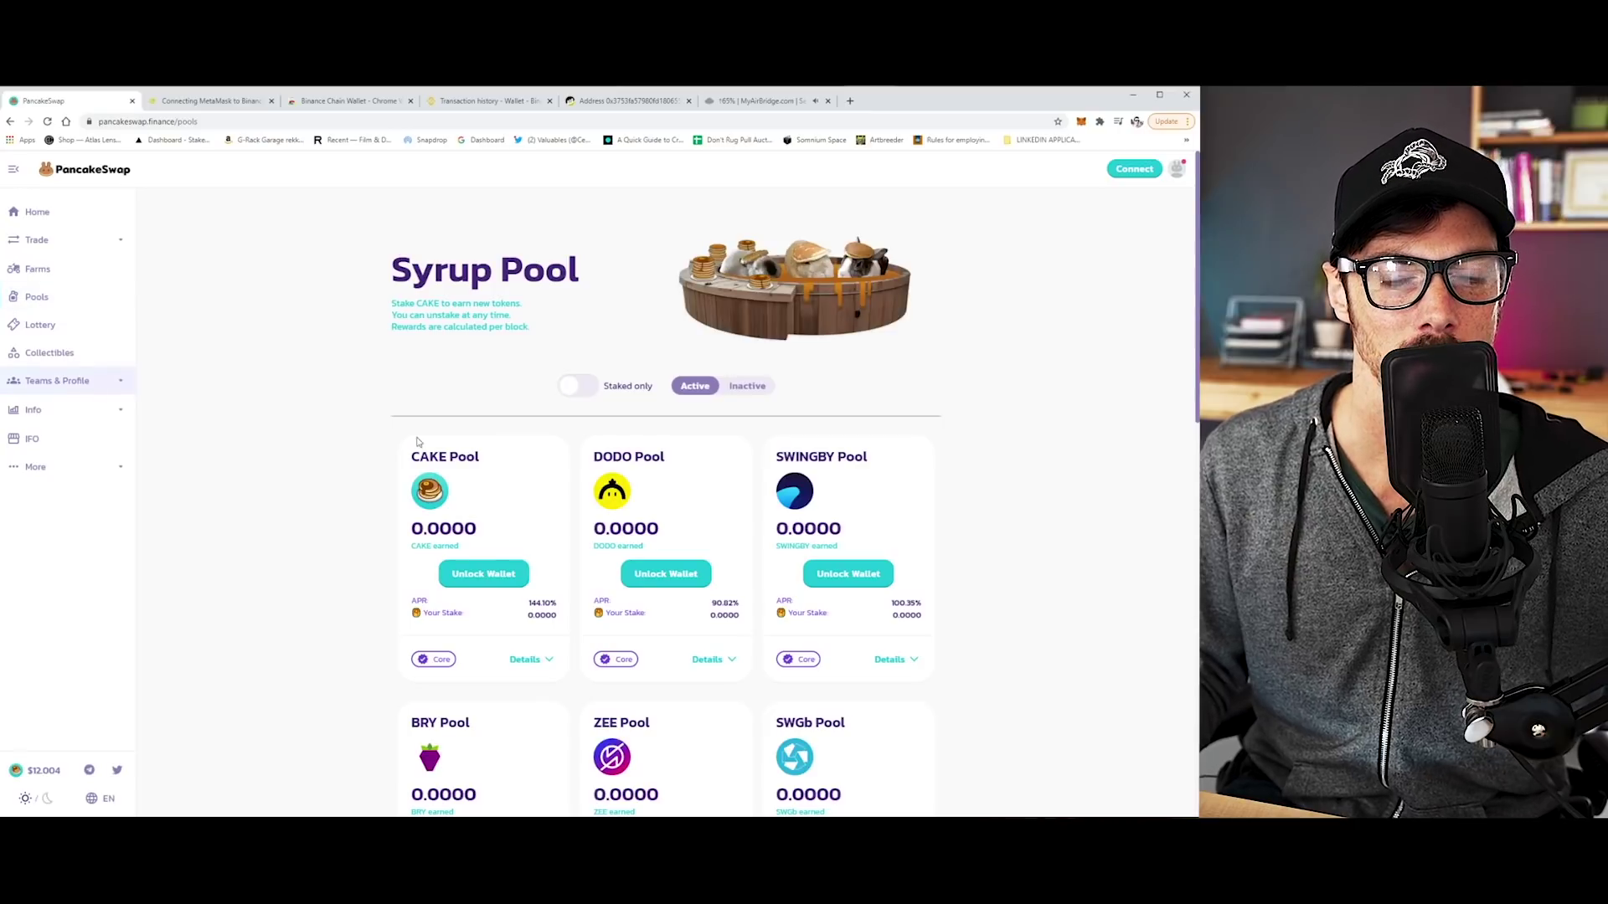
{"action": "scroll", "coordinate": [1052, 533], "scroll_direction": "down", "scroll_amount": 3}
{"action": "scroll", "coordinate": [1053, 533], "scroll_direction": "up", "scroll_amount": 3}
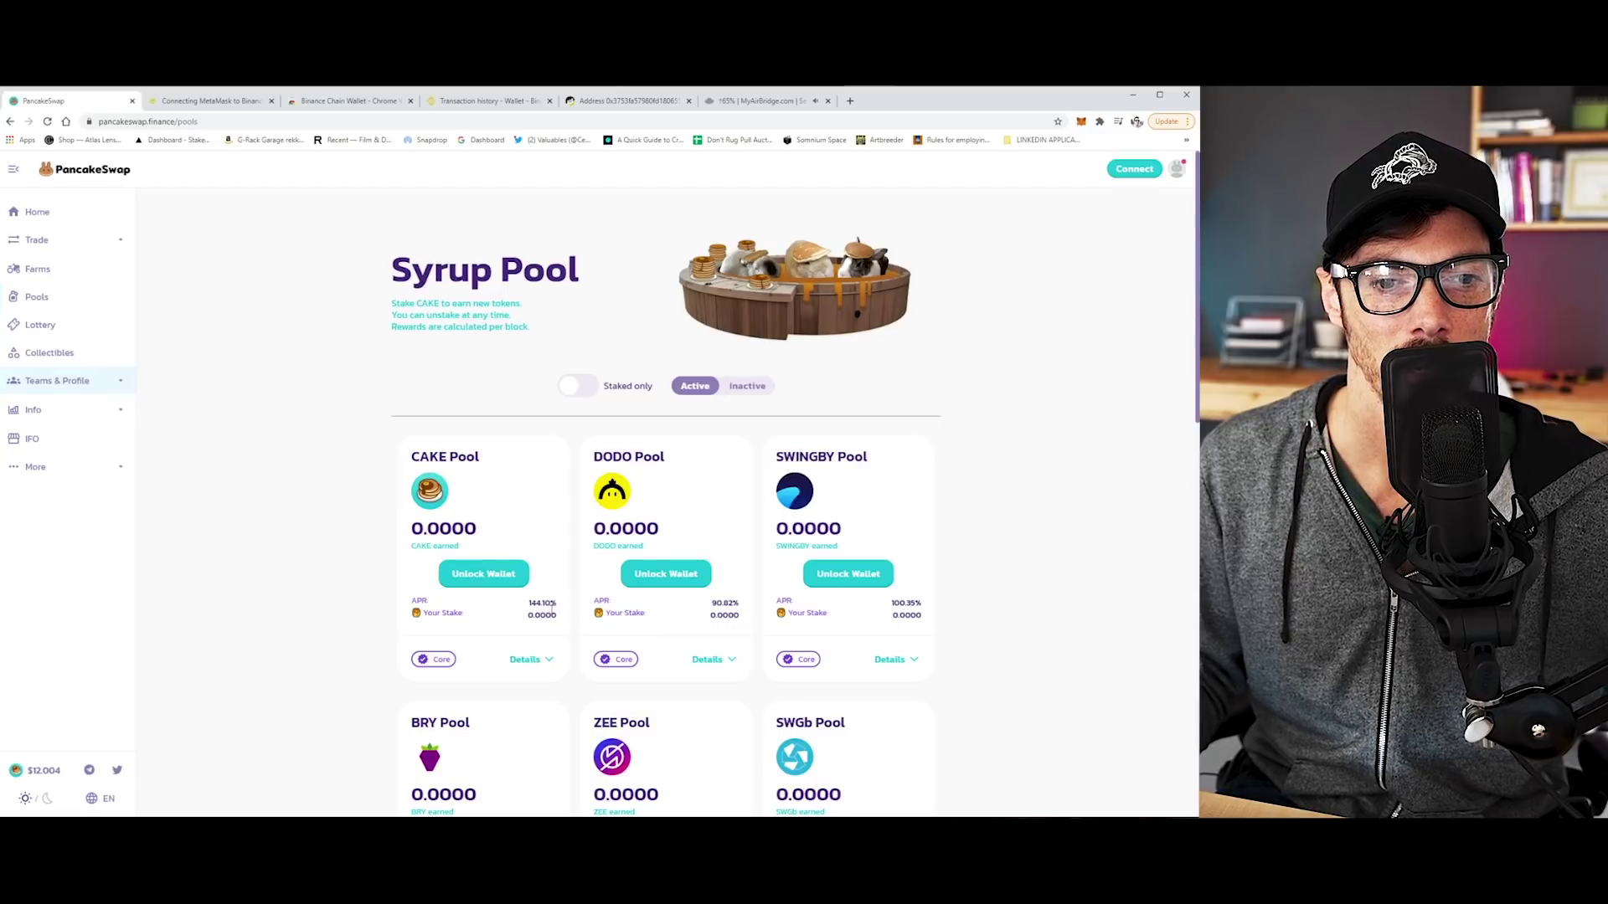
{"action": "scroll", "coordinate": [552, 603], "scroll_direction": "down", "scroll_amount": 2}
{"action": "scroll", "coordinate": [552, 615], "scroll_direction": "down", "scroll_amount": 3}
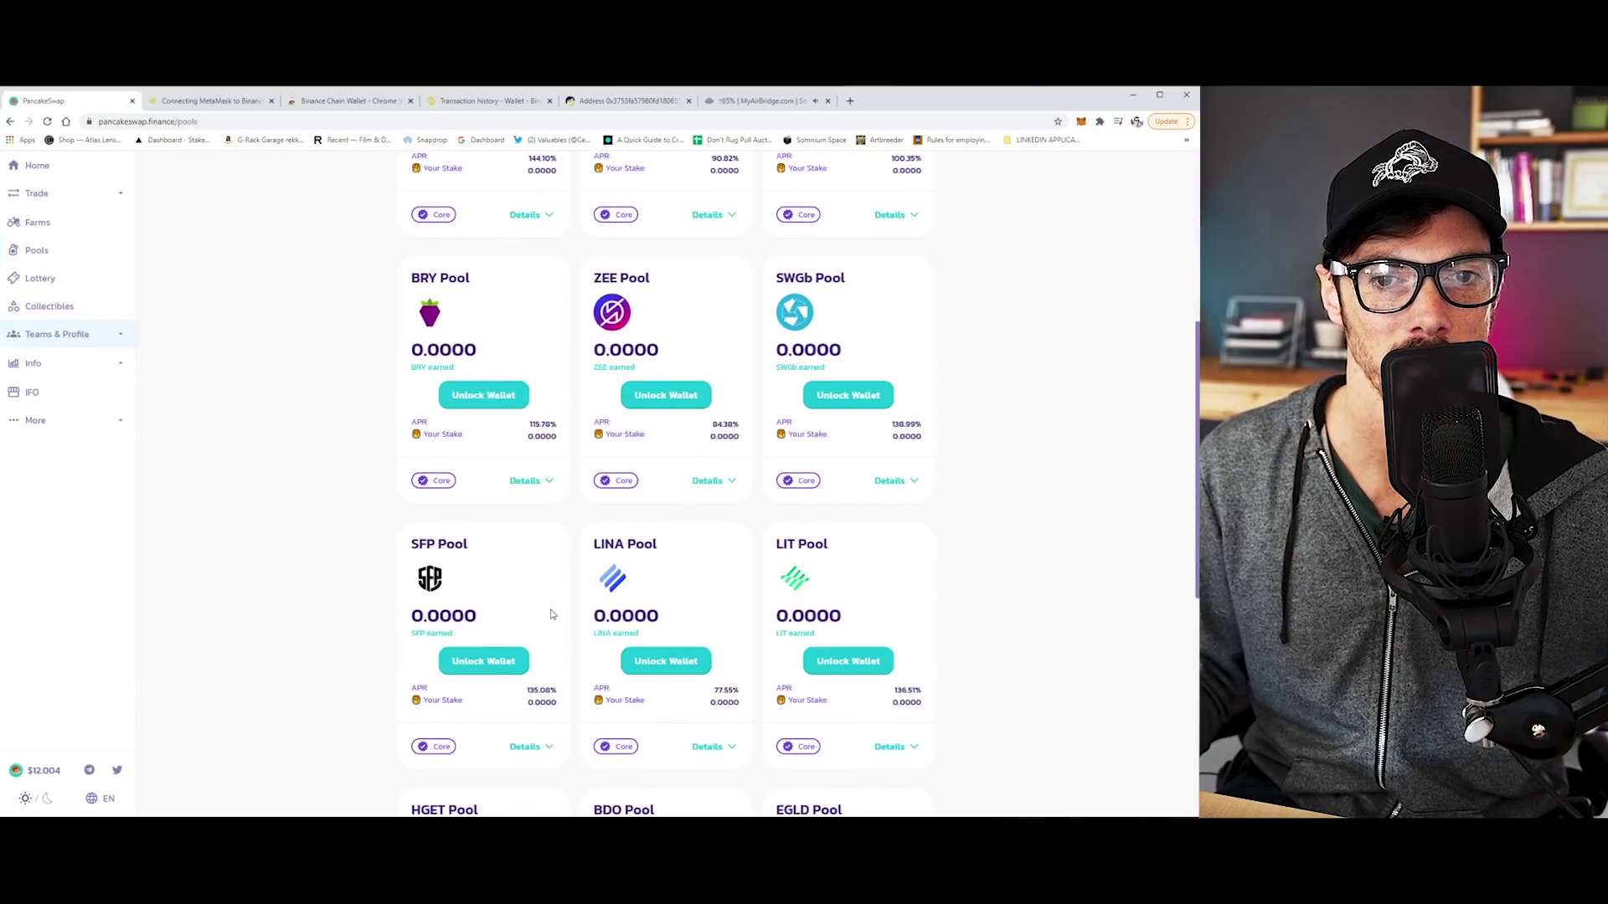
{"action": "scroll", "coordinate": [552, 615], "scroll_direction": "down", "scroll_amount": 3}
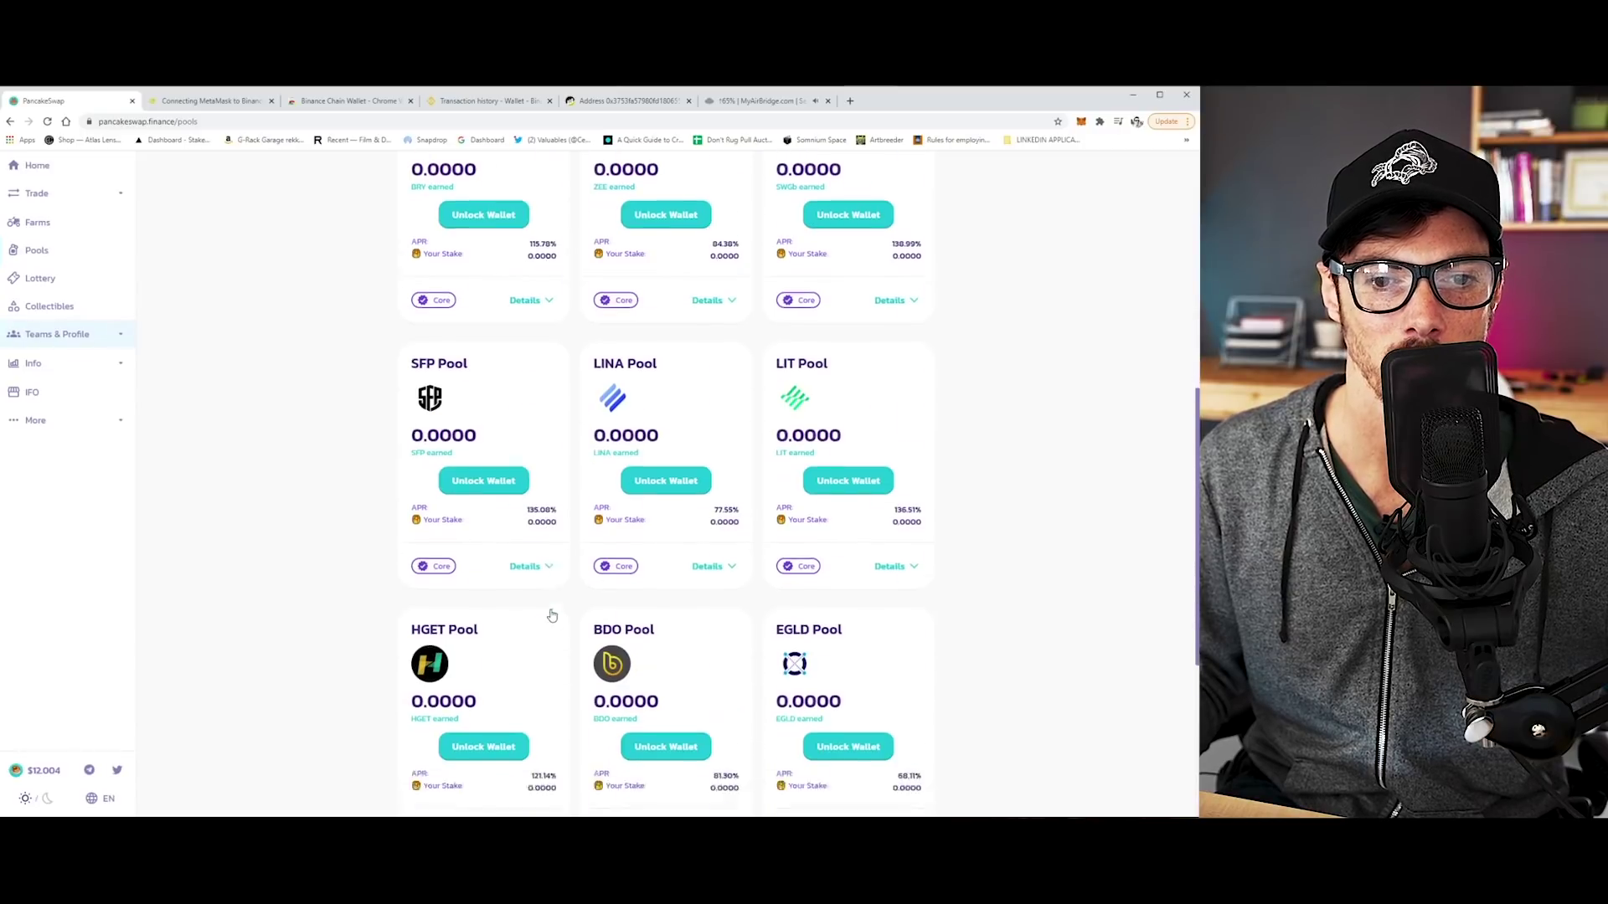
{"action": "scroll", "coordinate": [552, 615], "scroll_direction": "down", "scroll_amount": 3}
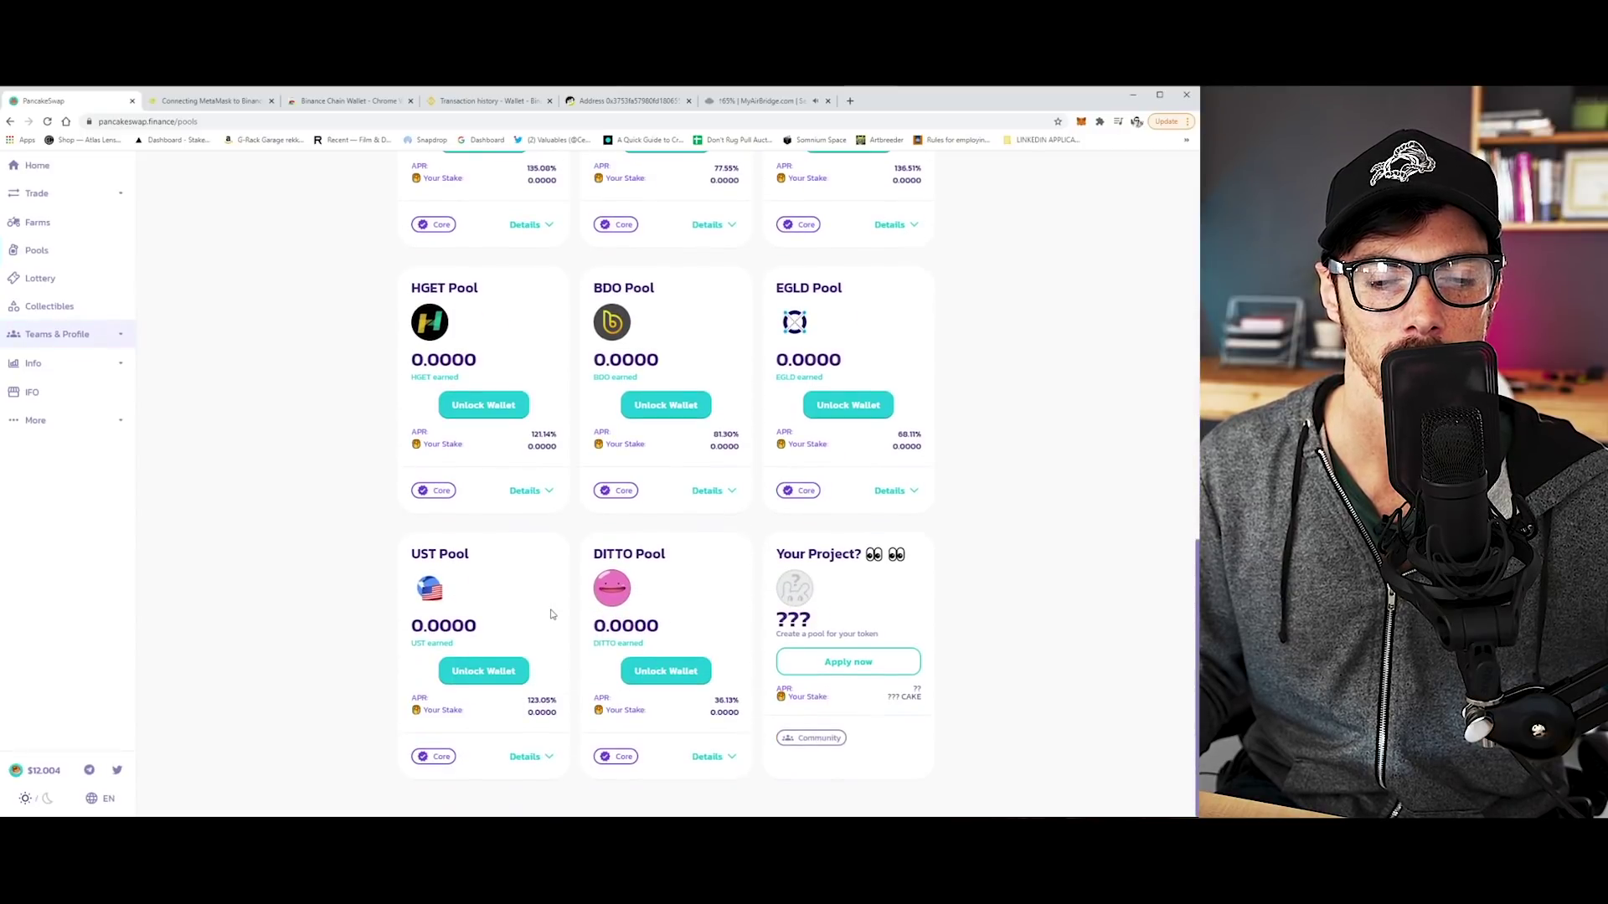
{"action": "scroll", "coordinate": [552, 615], "scroll_direction": "up", "scroll_amount": 2}
{"action": "scroll", "coordinate": [551, 615], "scroll_direction": "up", "scroll_amount": 2}
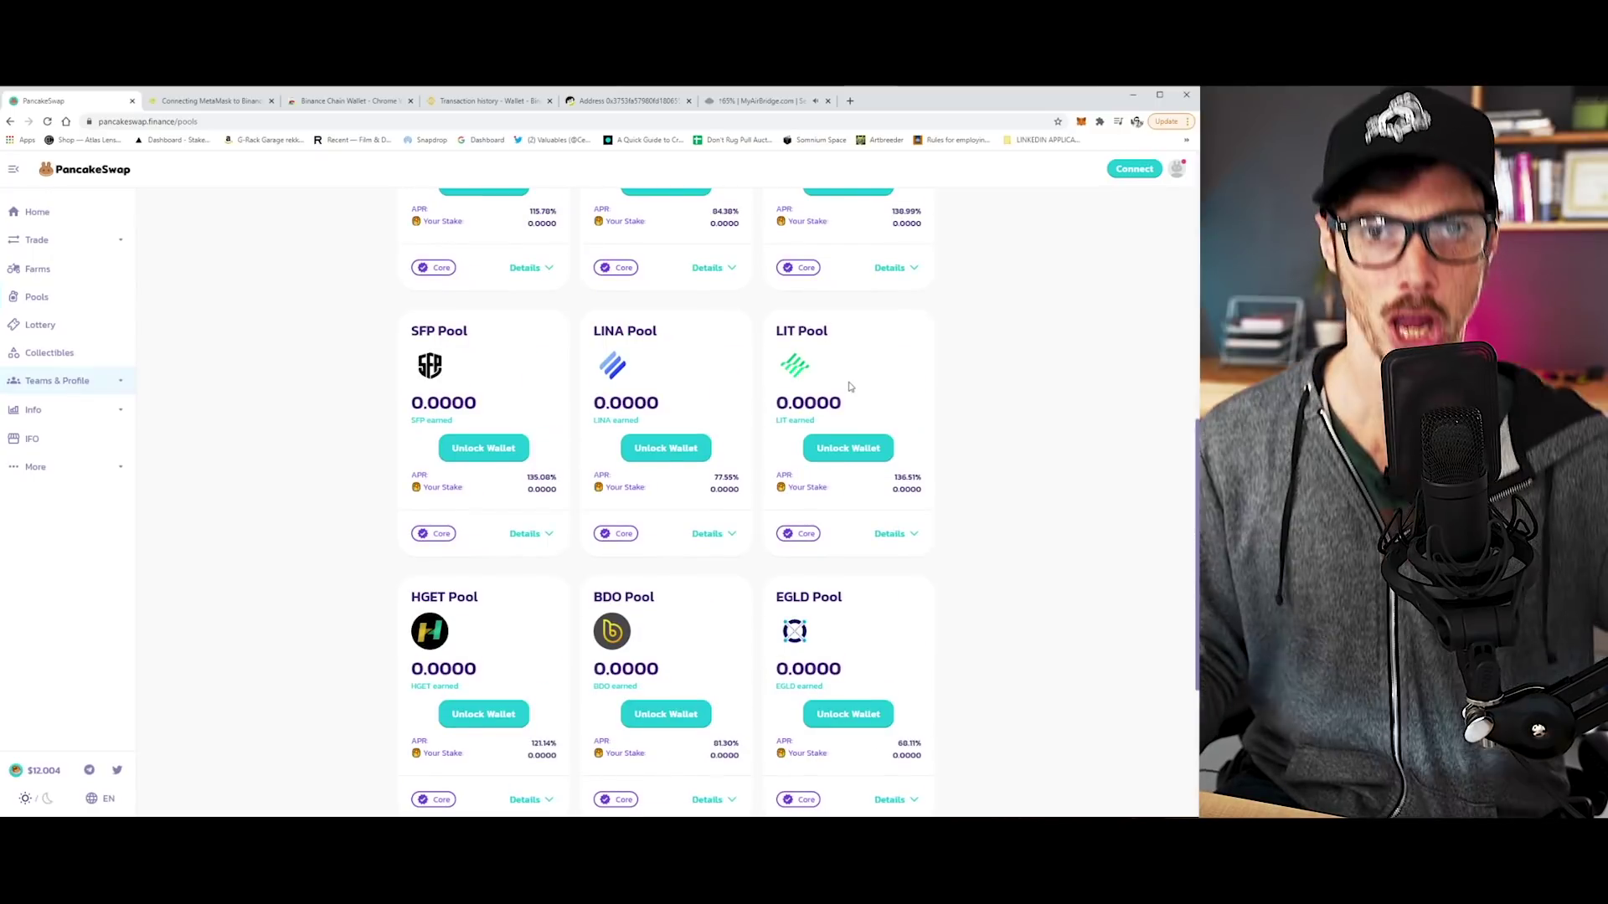
{"action": "scroll", "coordinate": [994, 445], "scroll_direction": "up", "scroll_amount": 6}
{"action": "scroll", "coordinate": [1002, 452], "scroll_direction": "down", "scroll_amount": 6}
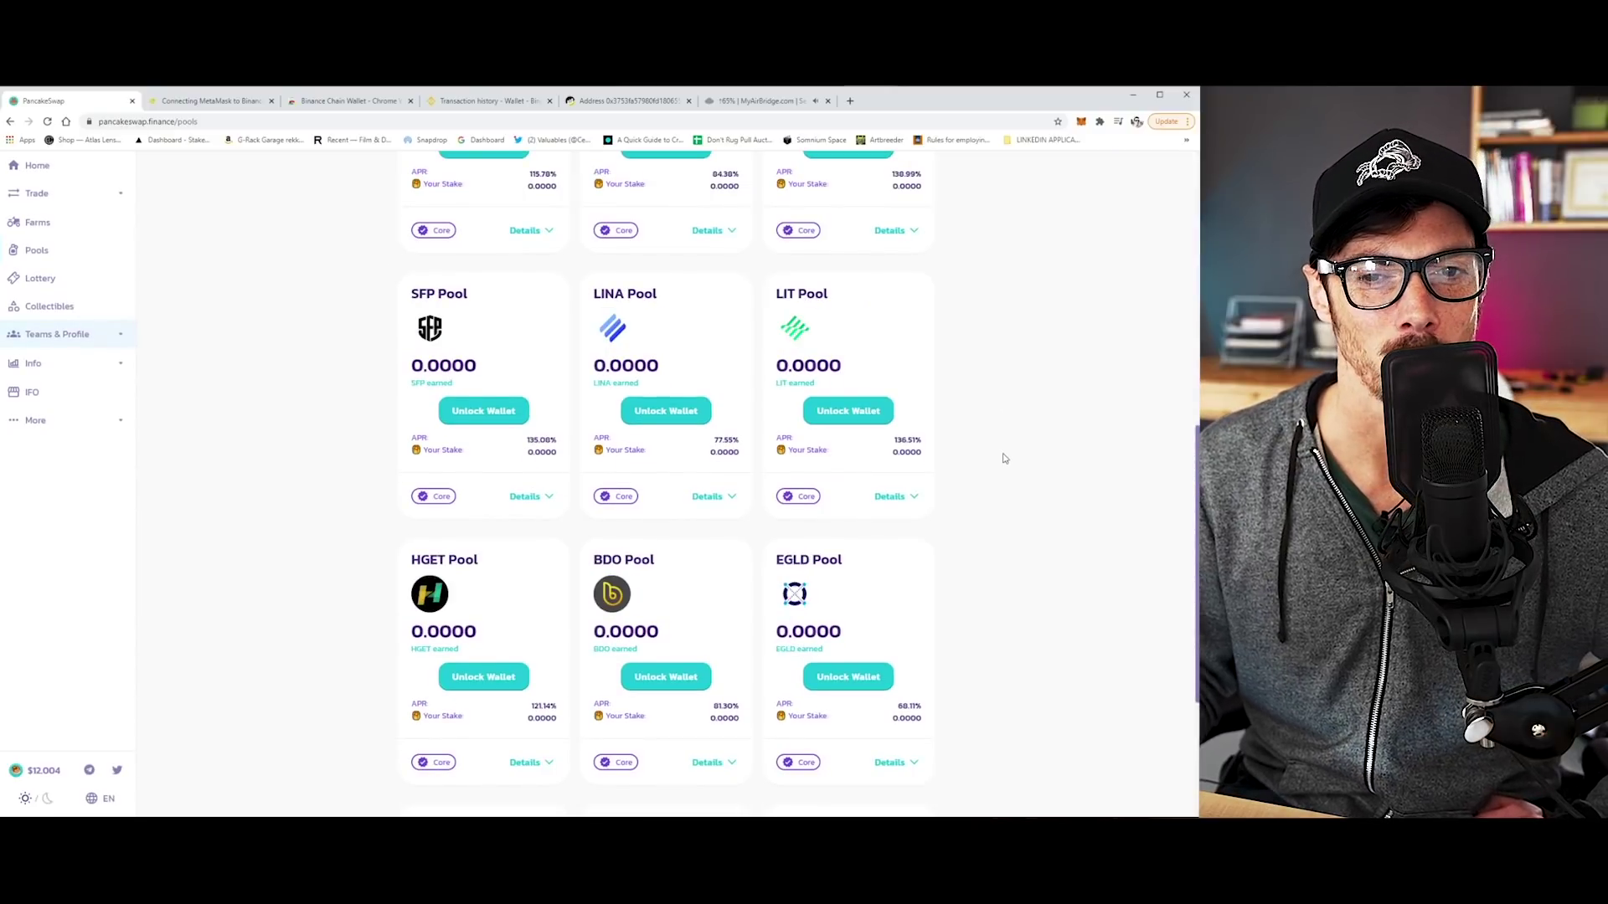
{"action": "scroll", "coordinate": [1005, 459], "scroll_direction": "up", "scroll_amount": 4}
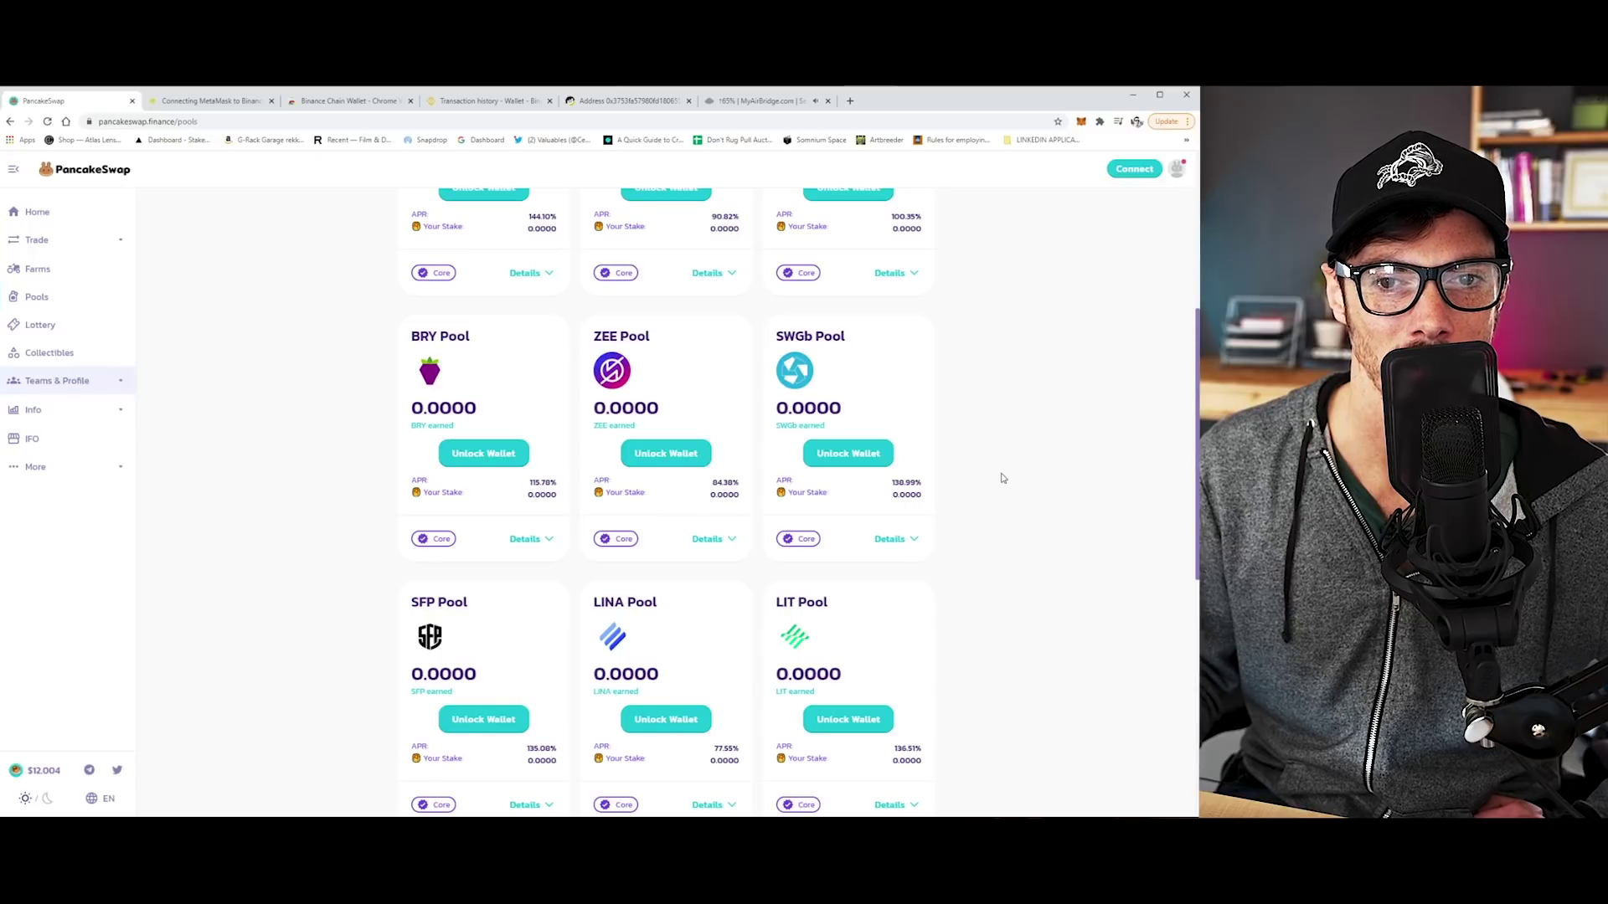
{"action": "scroll", "coordinate": [1003, 478], "scroll_direction": "up", "scroll_amount": 2}
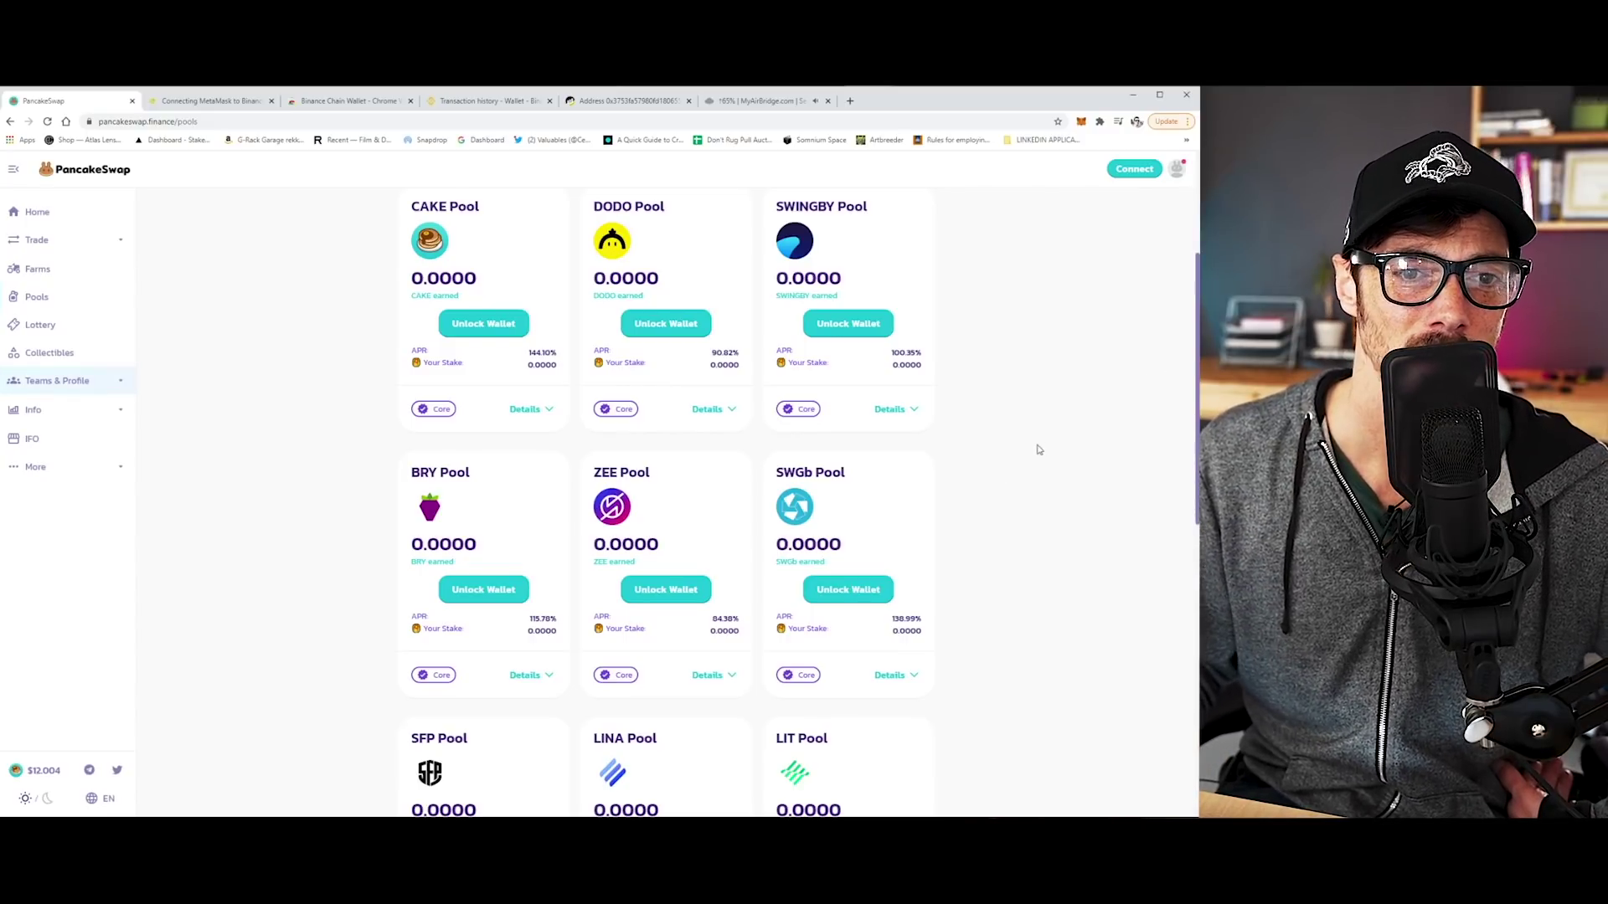
{"action": "scroll", "coordinate": [1013, 449], "scroll_direction": "up", "scroll_amount": 2}
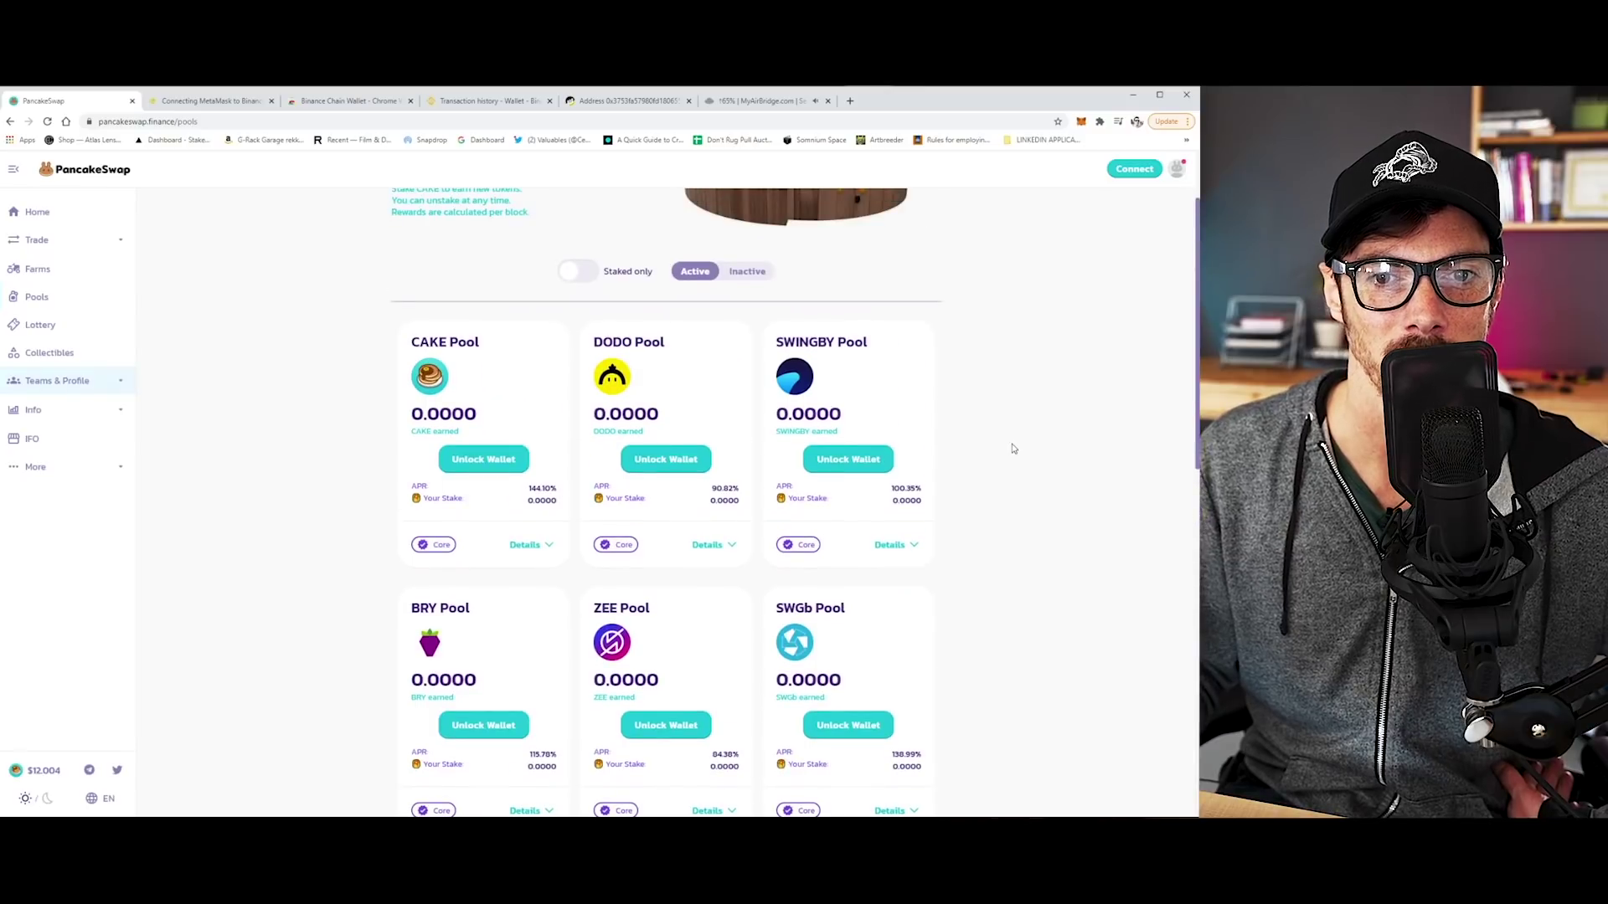
{"action": "scroll", "coordinate": [1013, 448], "scroll_direction": "up", "scroll_amount": 2}
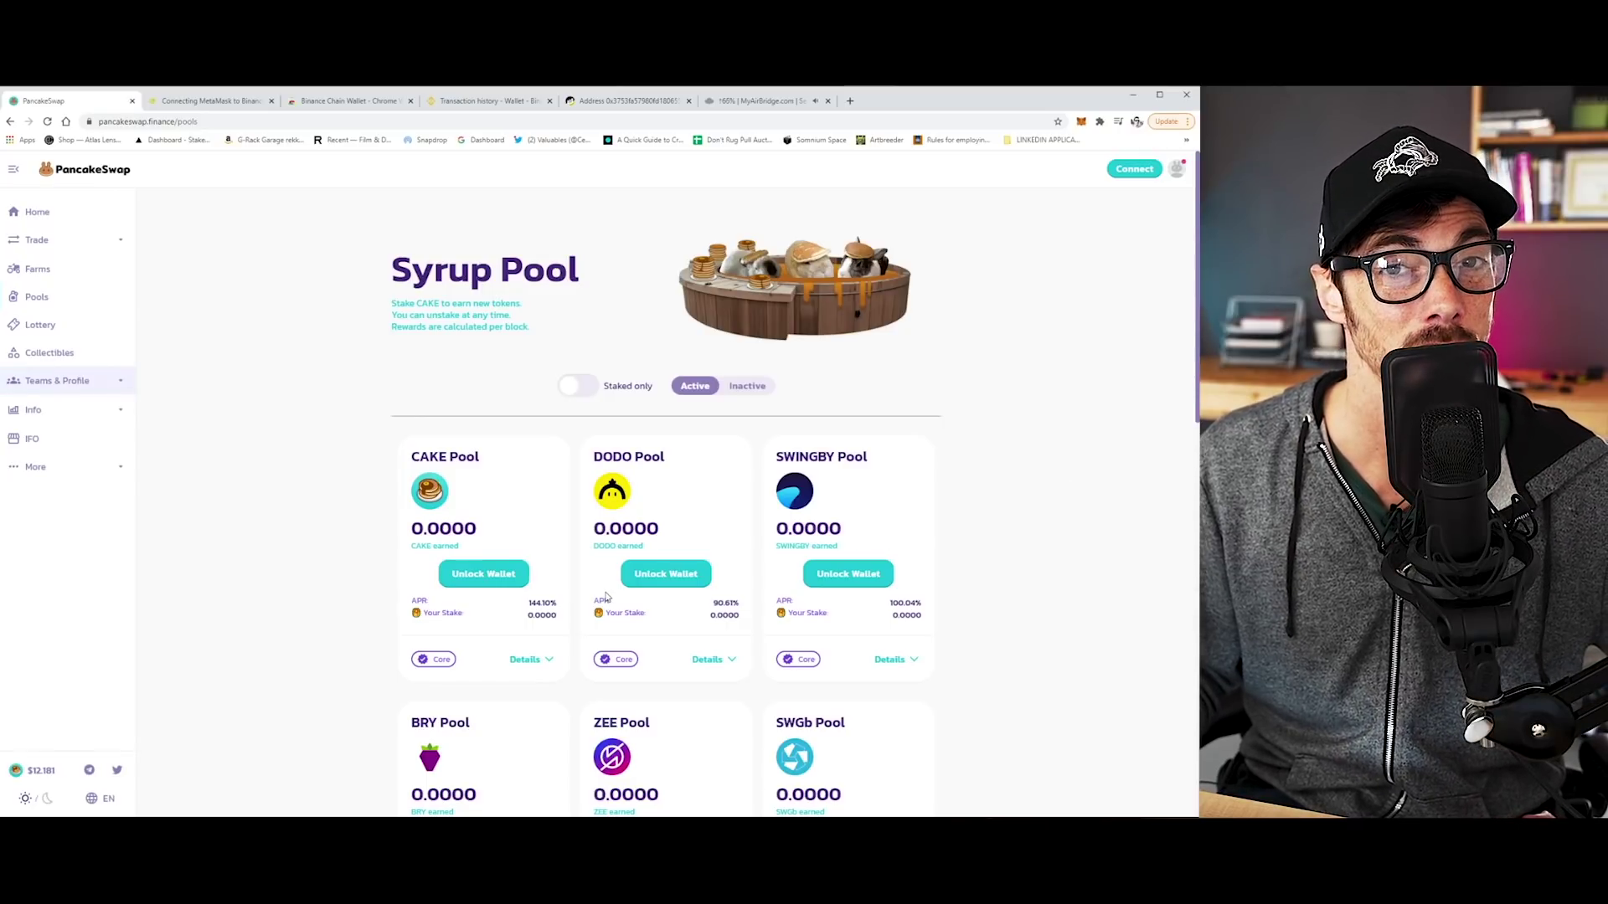
Unlock the CAKE Pool with the MetaMask wallet and approve CAKE for staking.
{"action": "left_click", "coordinate": [484, 580]}
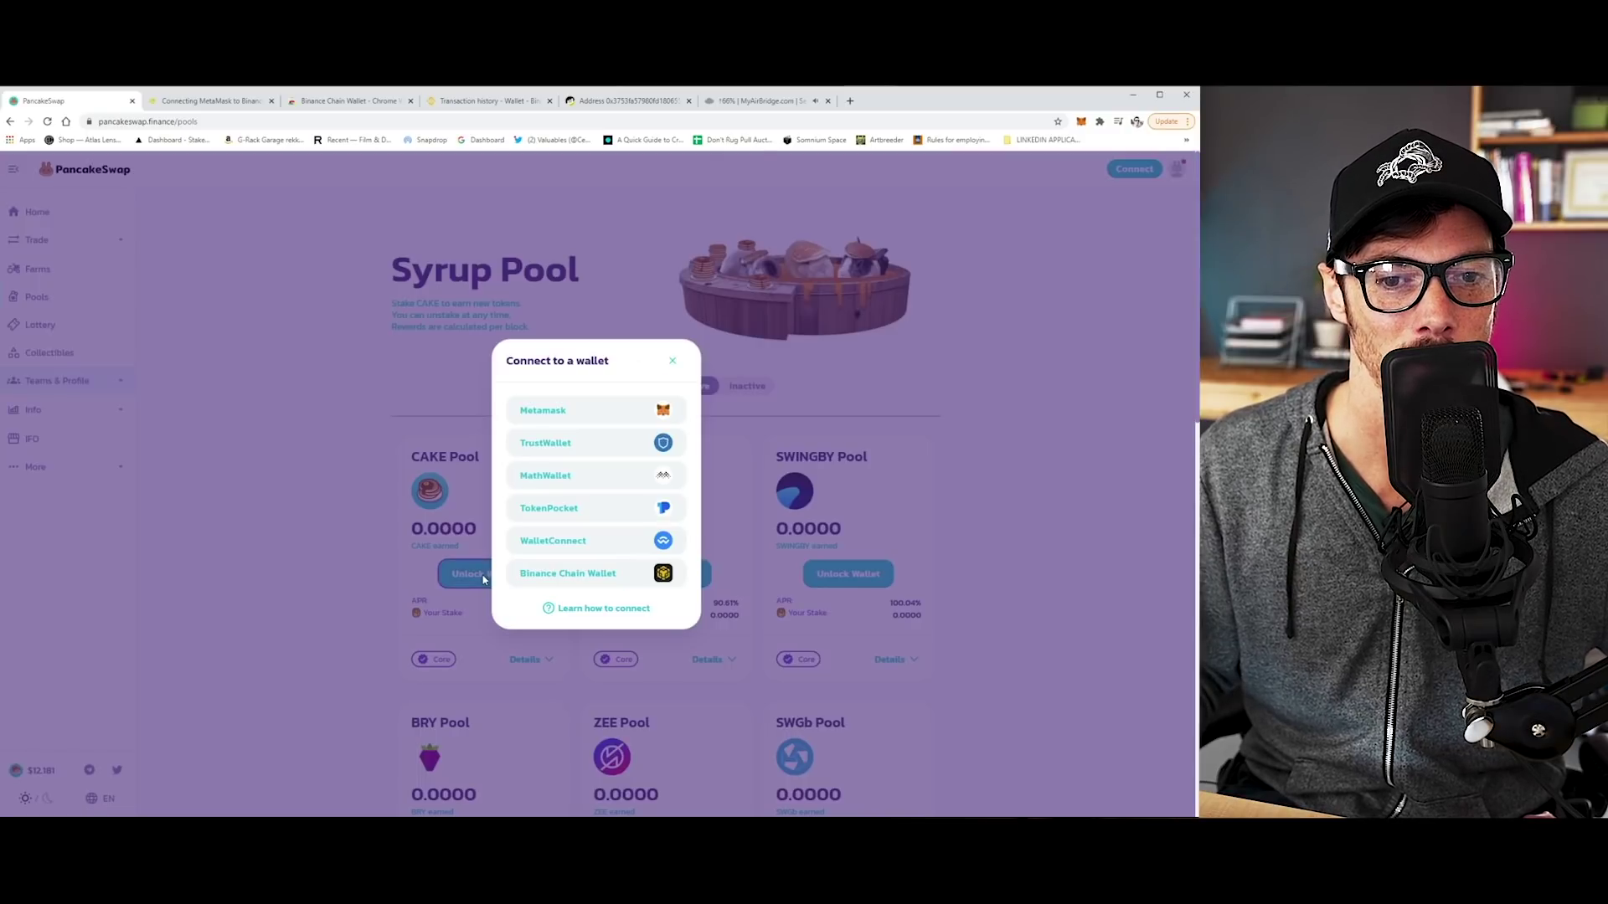
{"action": "left_click", "coordinate": [600, 411]}
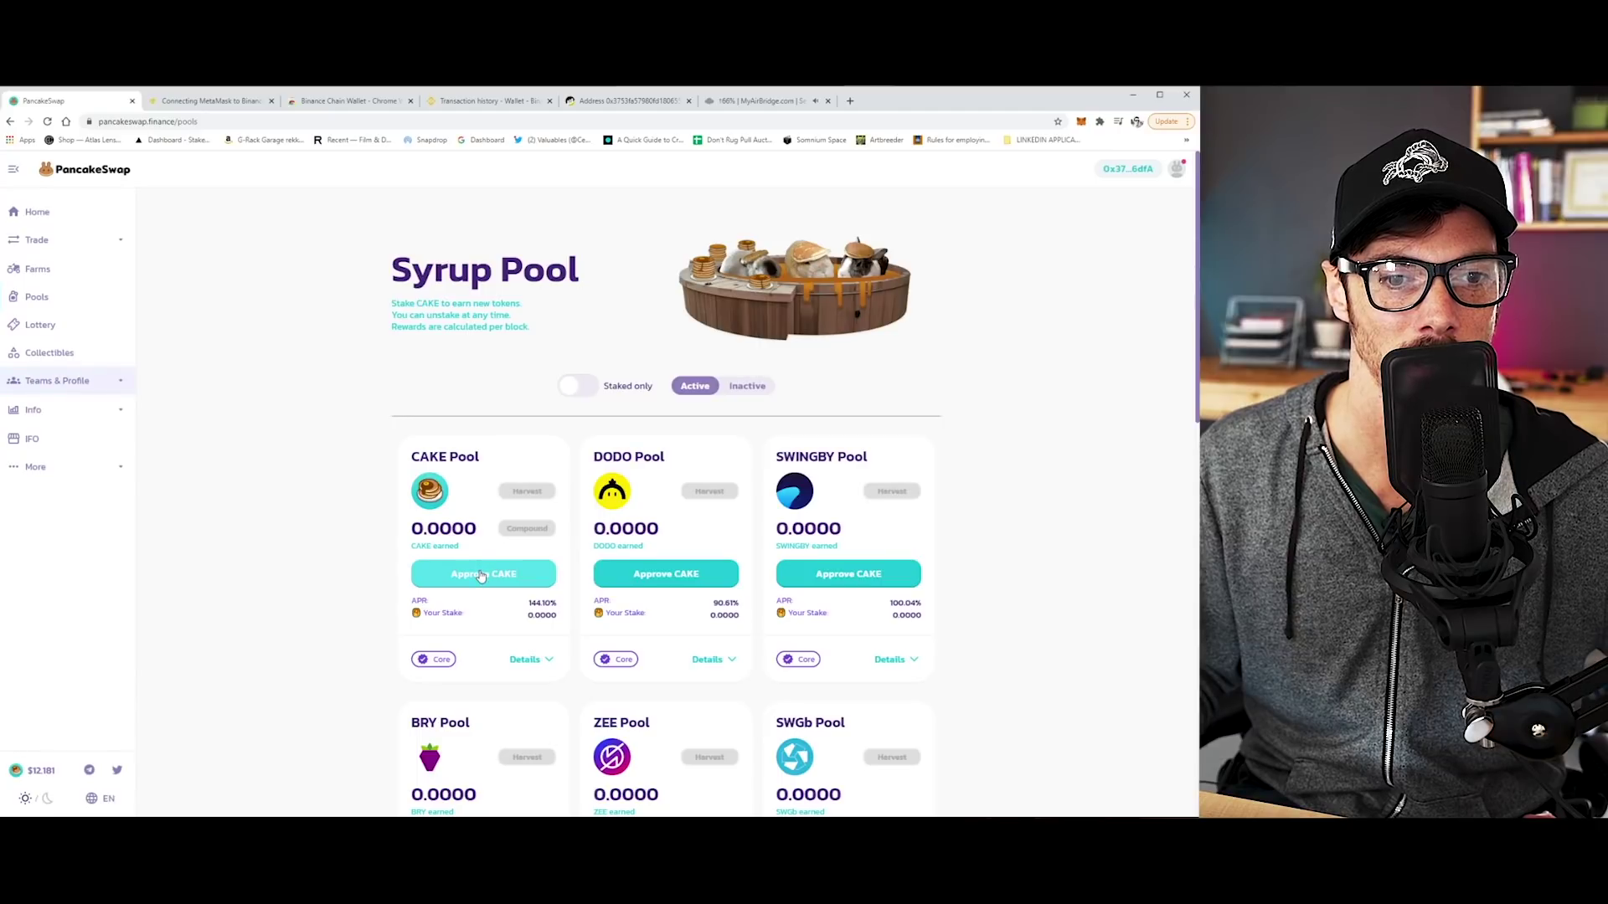
{"action": "left_click", "coordinate": [480, 575]}
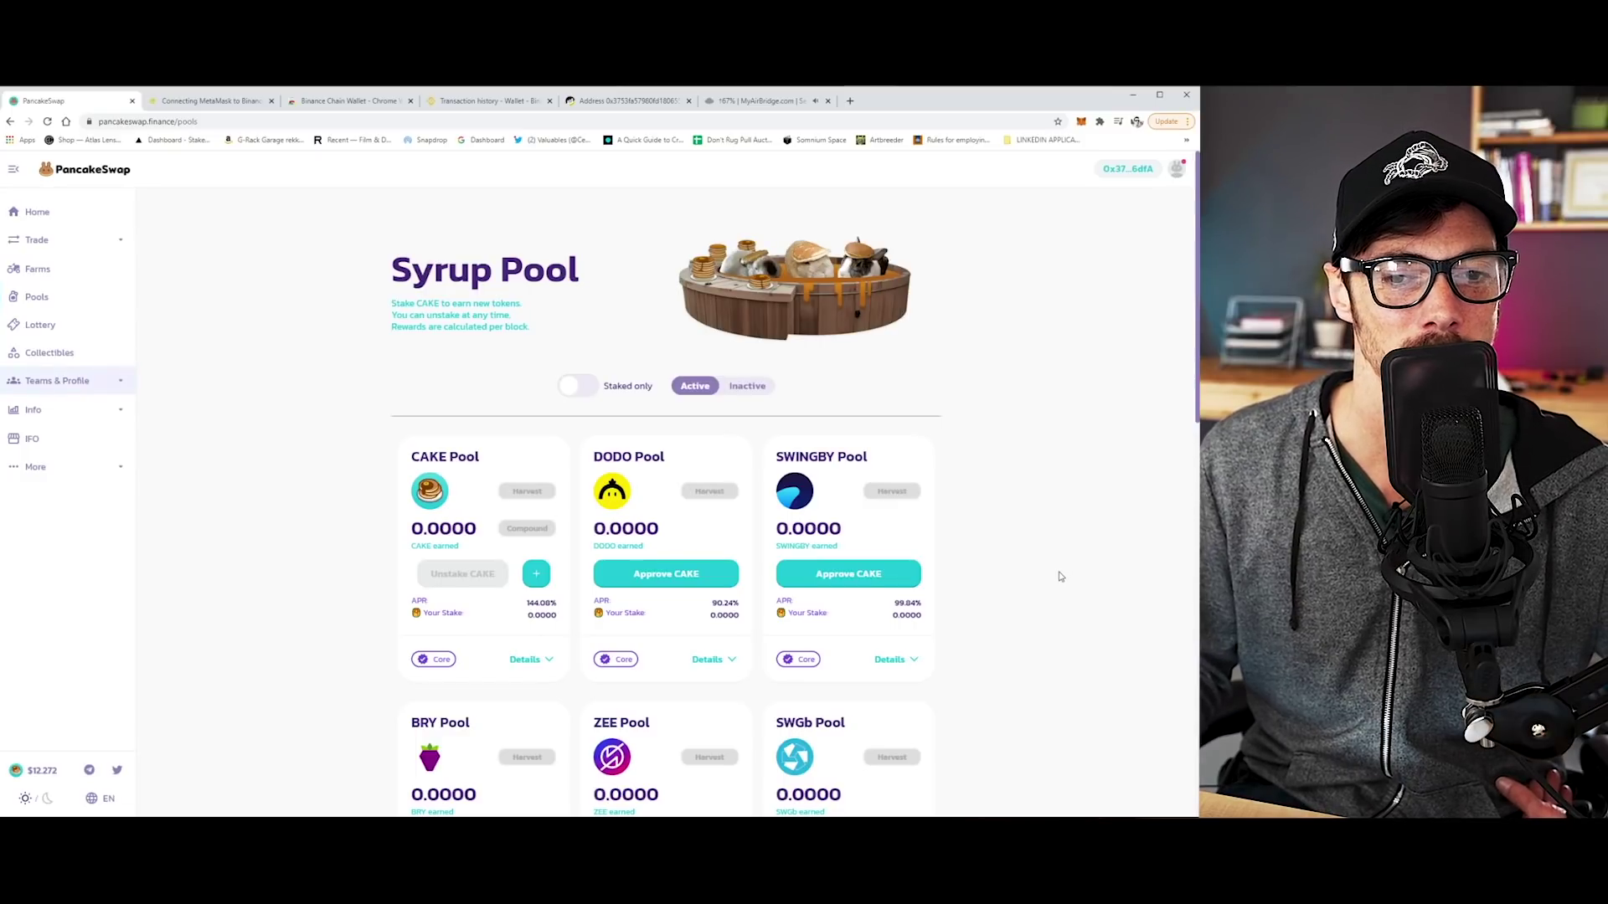
{"action": "scroll", "coordinate": [1062, 575], "scroll_direction": "down", "scroll_amount": 9}
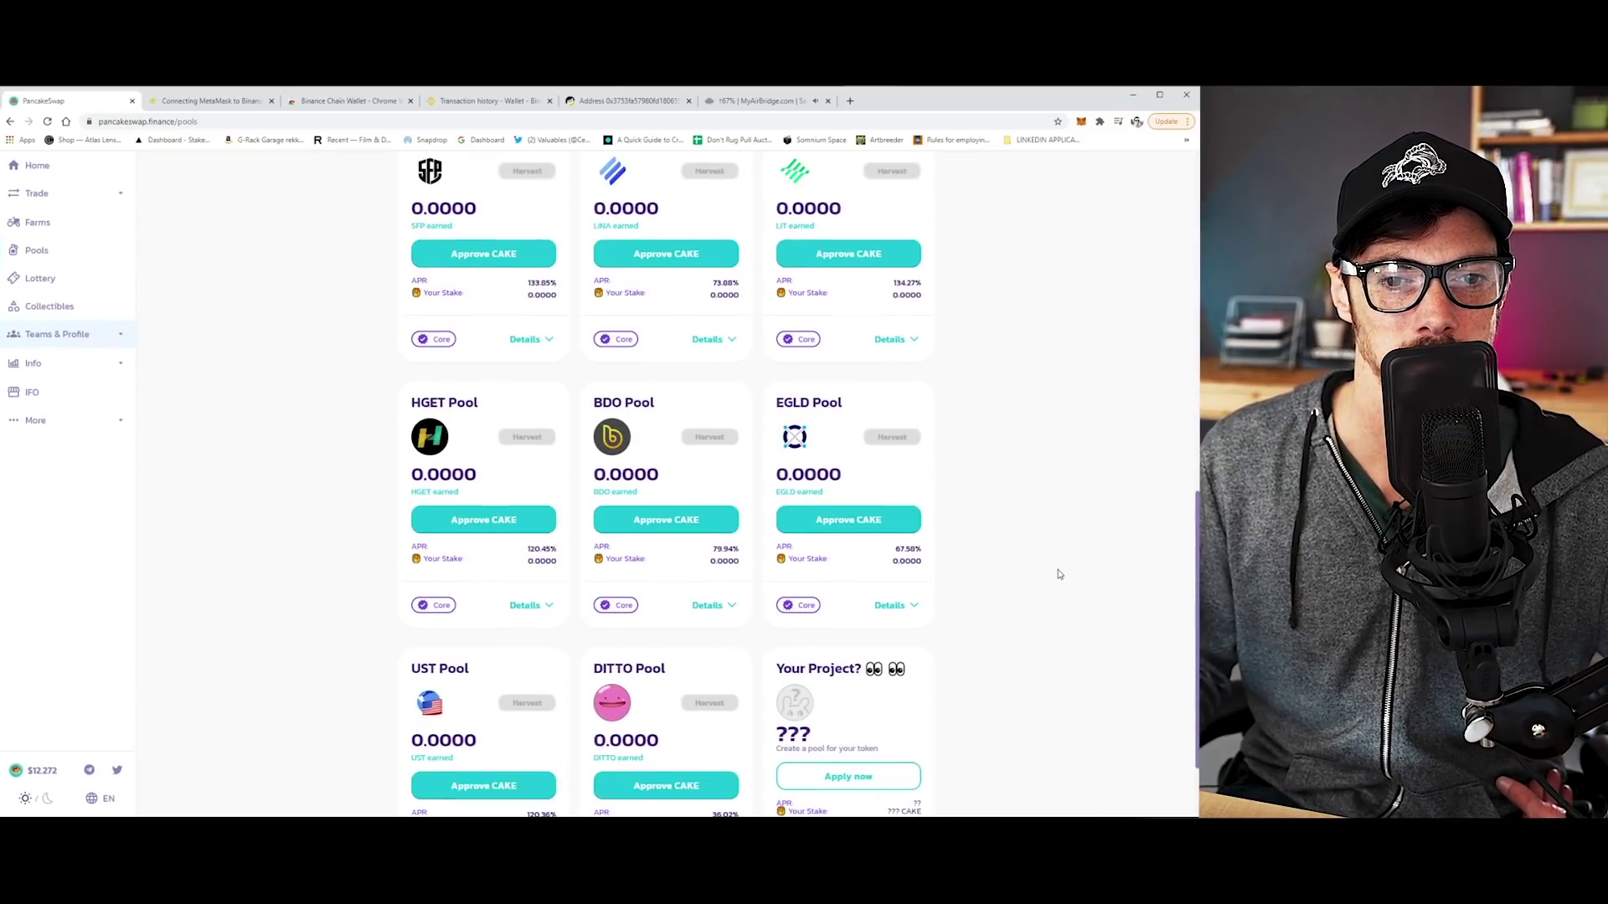
{"action": "scroll", "coordinate": [1058, 574], "scroll_direction": "up", "scroll_amount": 10}
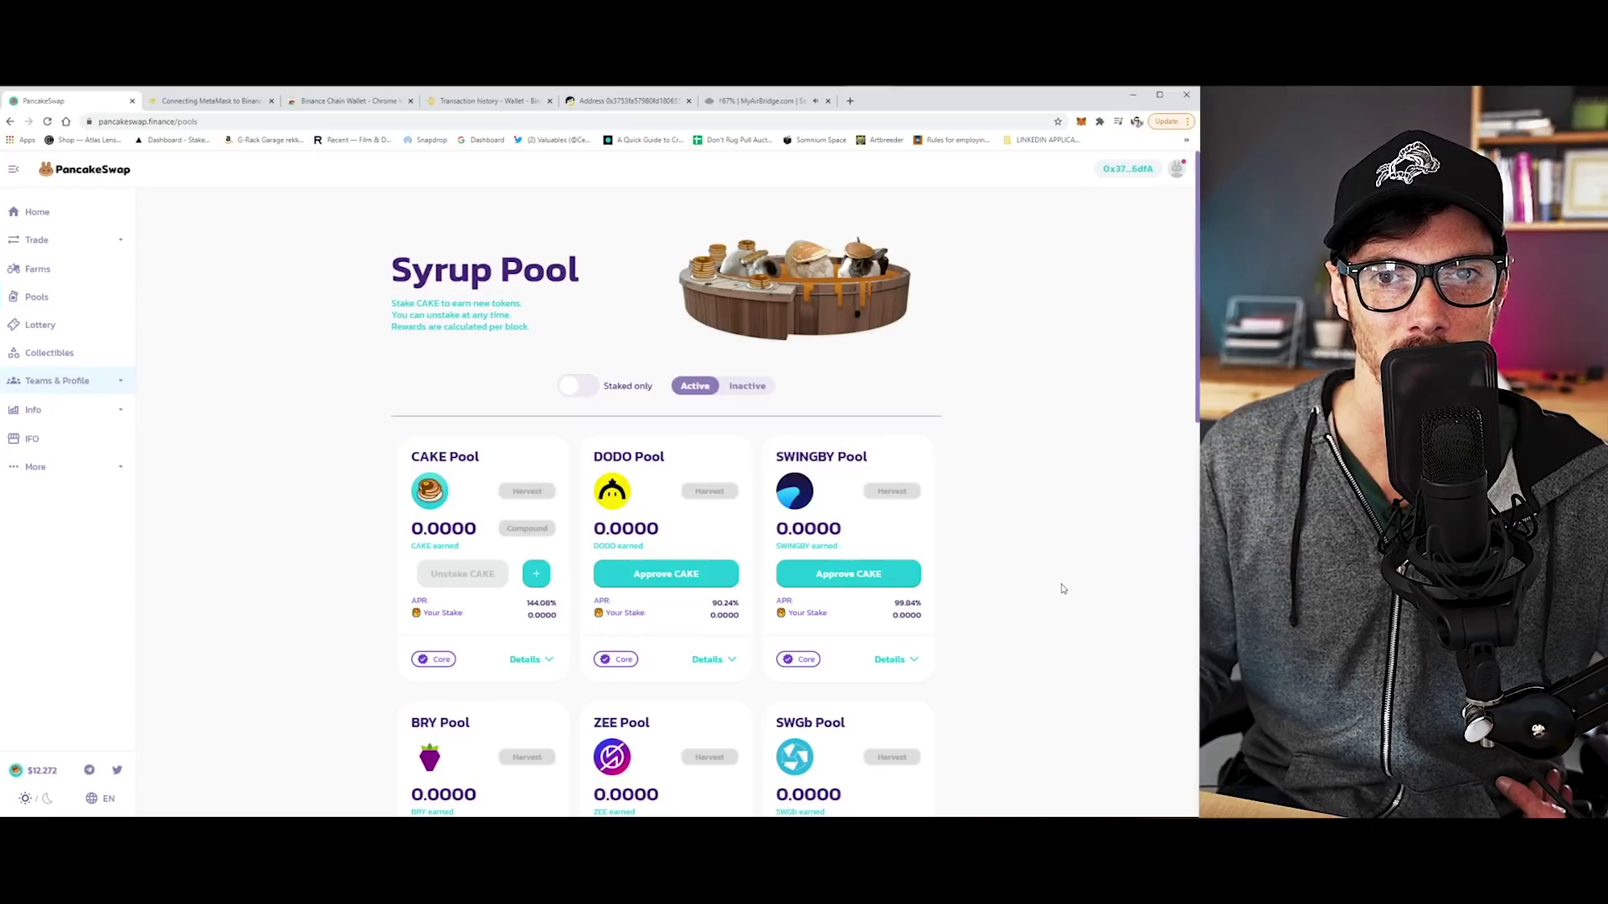